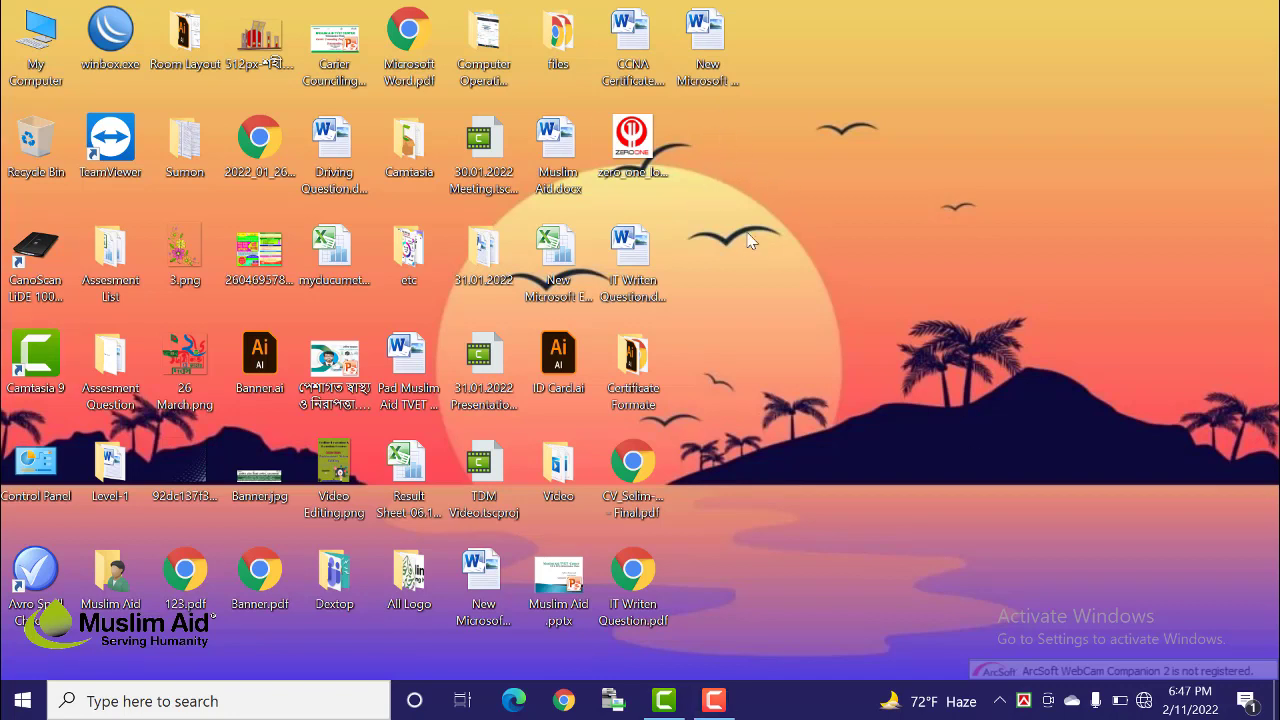
Step: Open the blank 'New Microsoft Word Document' from the desktop in Word
{"action": "double_click", "coordinate": [717, 35]}
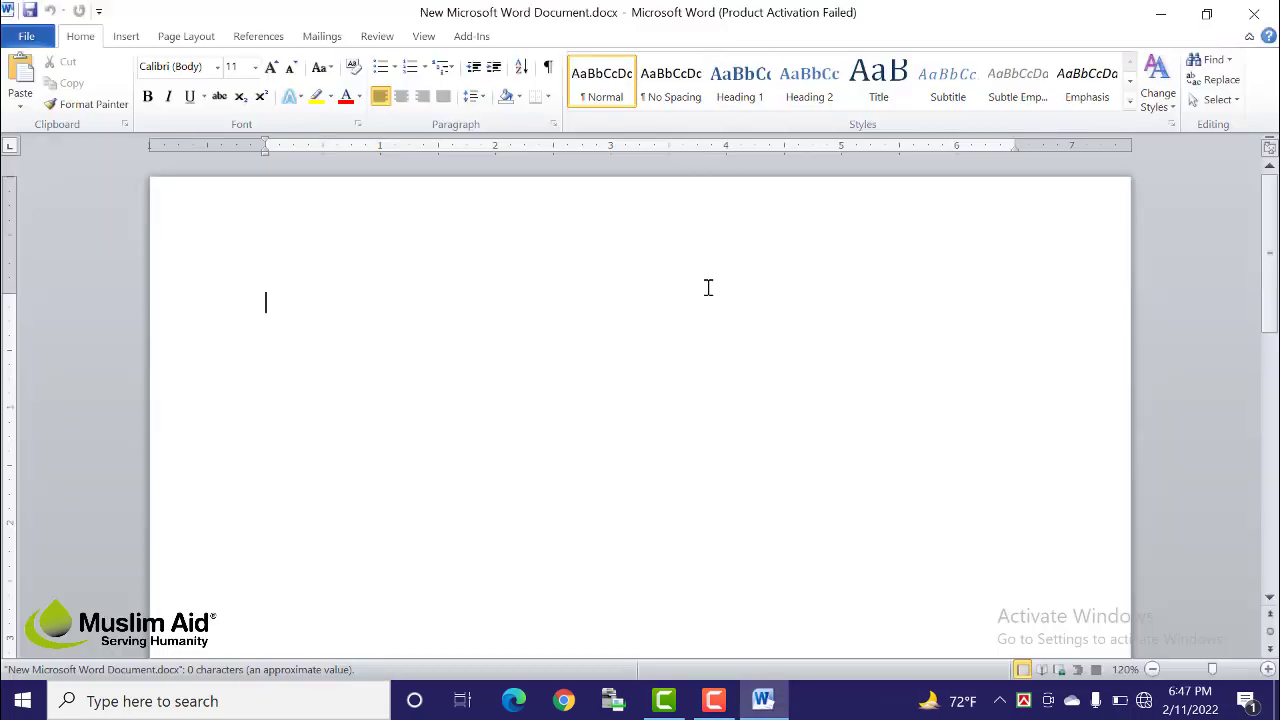
Step: Dismiss the activation notice and insert a Column > Clustered Column chart
{"action": "left_click", "coordinate": [838, 537]}
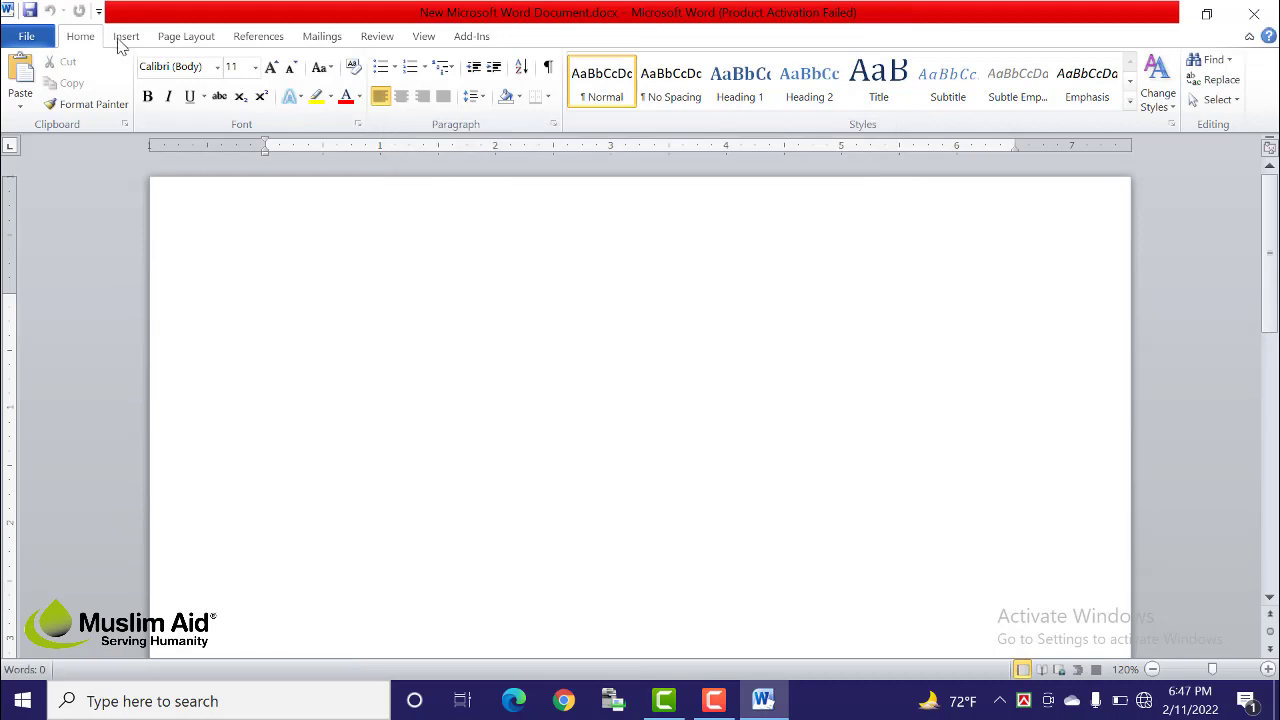
{"action": "left_click", "coordinate": [122, 40]}
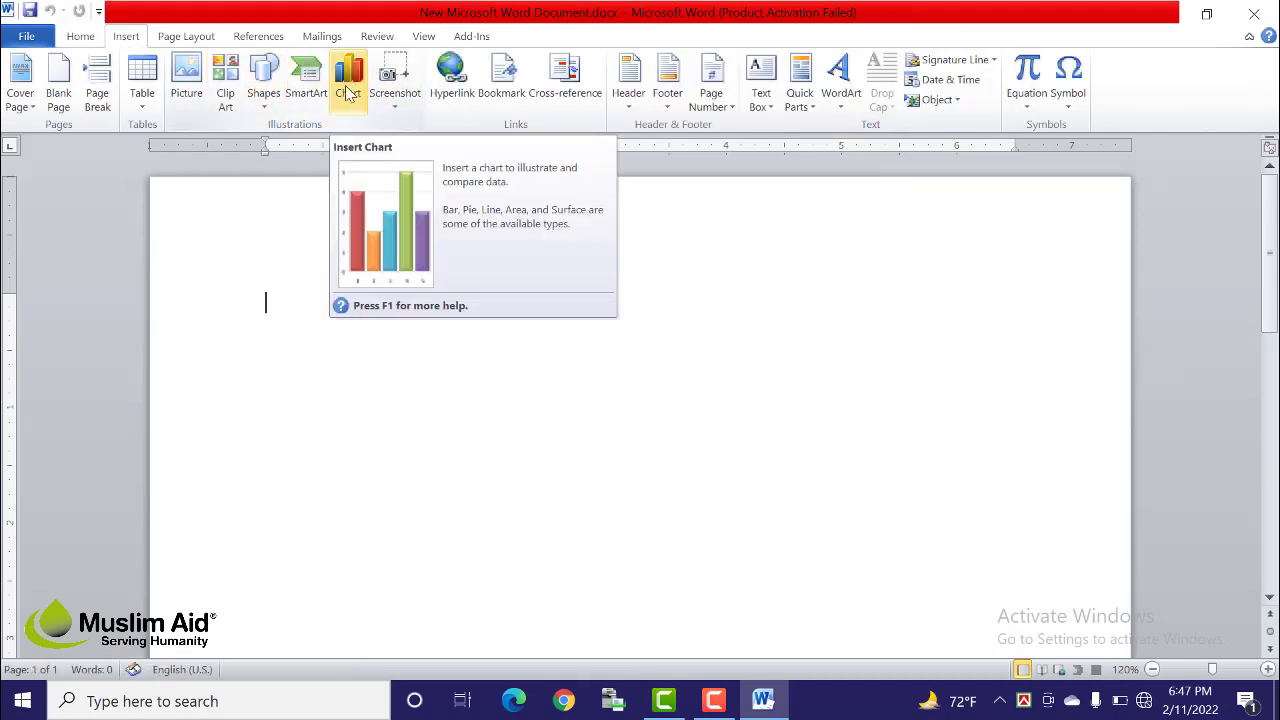
{"action": "left_click", "coordinate": [348, 92]}
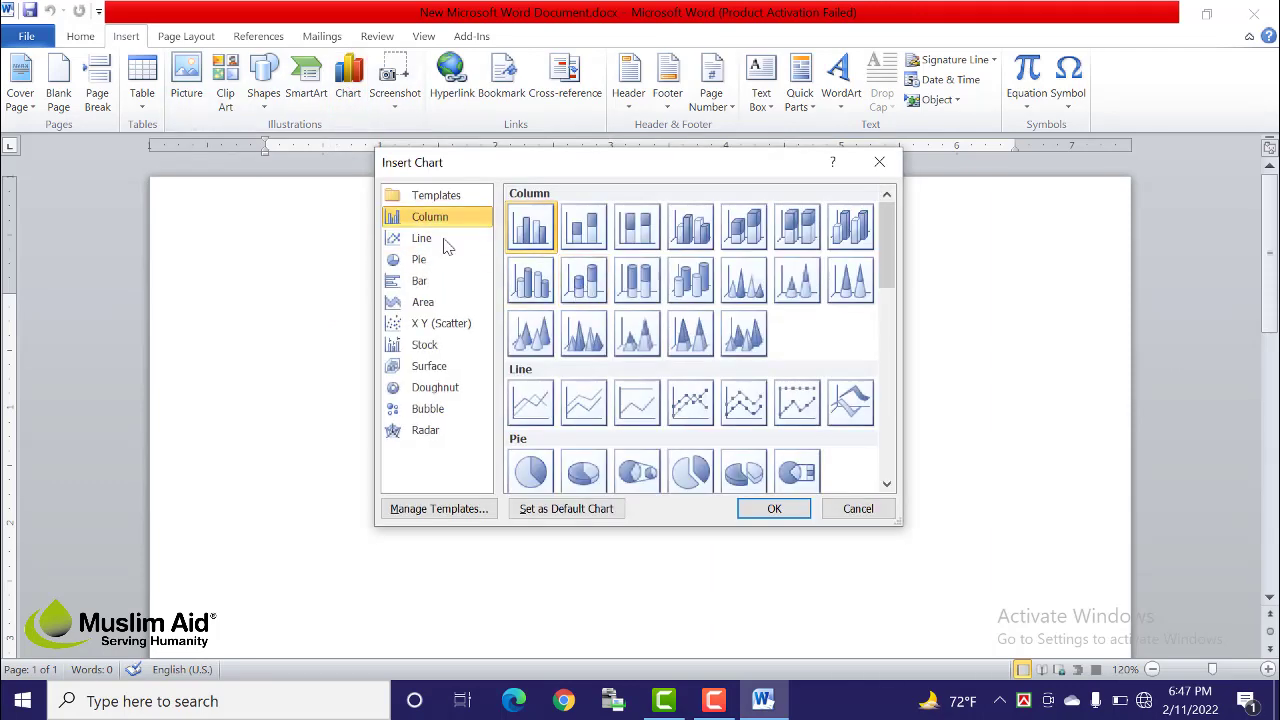
{"action": "left_click", "coordinate": [424, 238]}
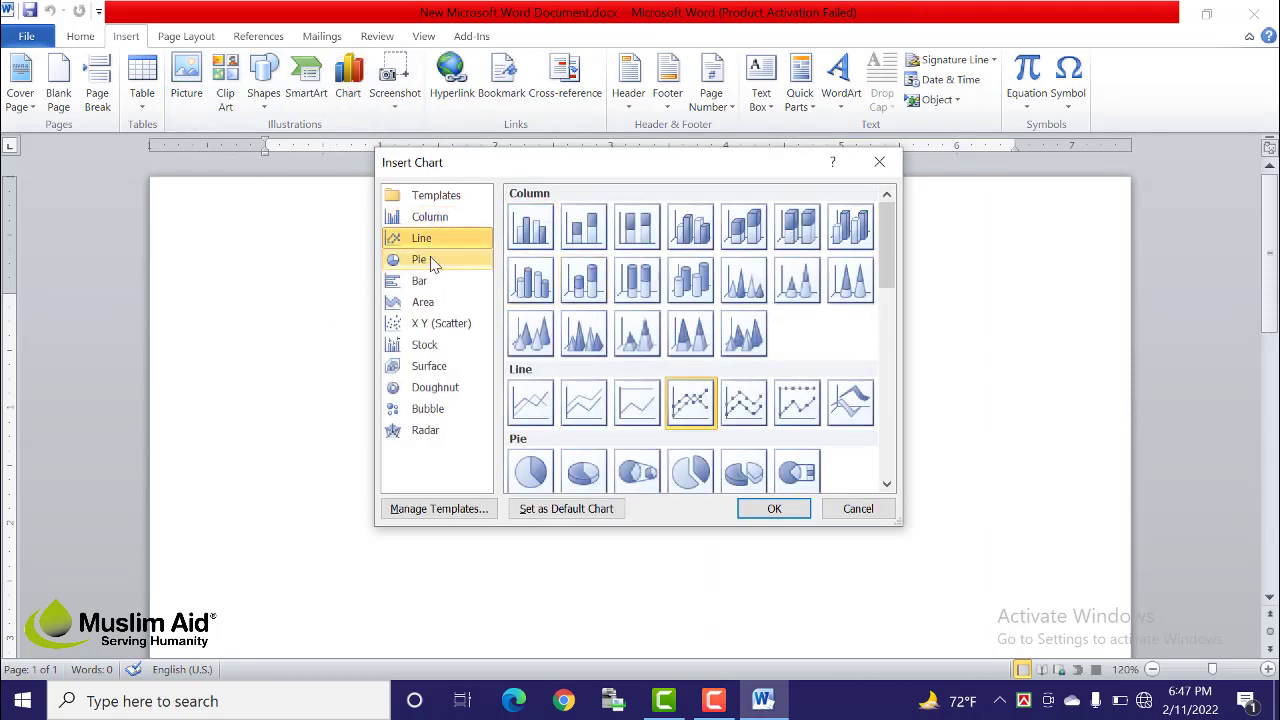
{"action": "left_click", "coordinate": [420, 259]}
{"action": "left_click", "coordinate": [420, 280]}
{"action": "left_click", "coordinate": [433, 304]}
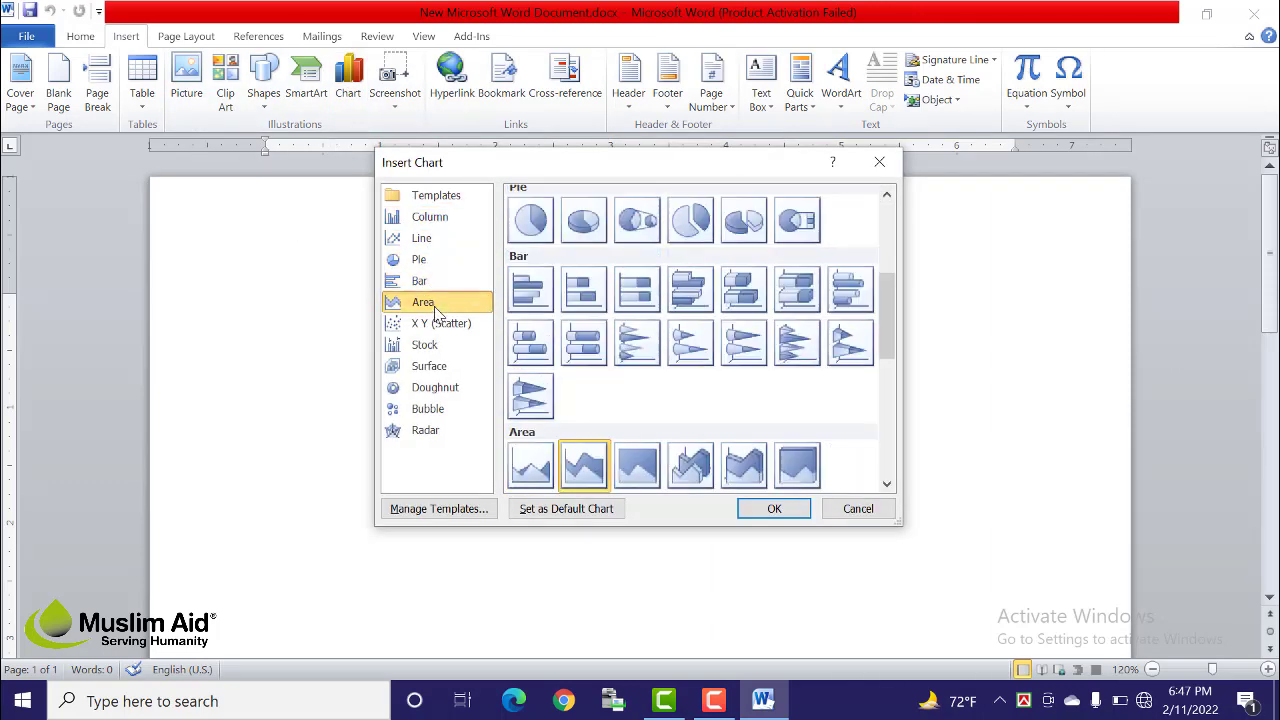
{"action": "left_click", "coordinate": [426, 219]}
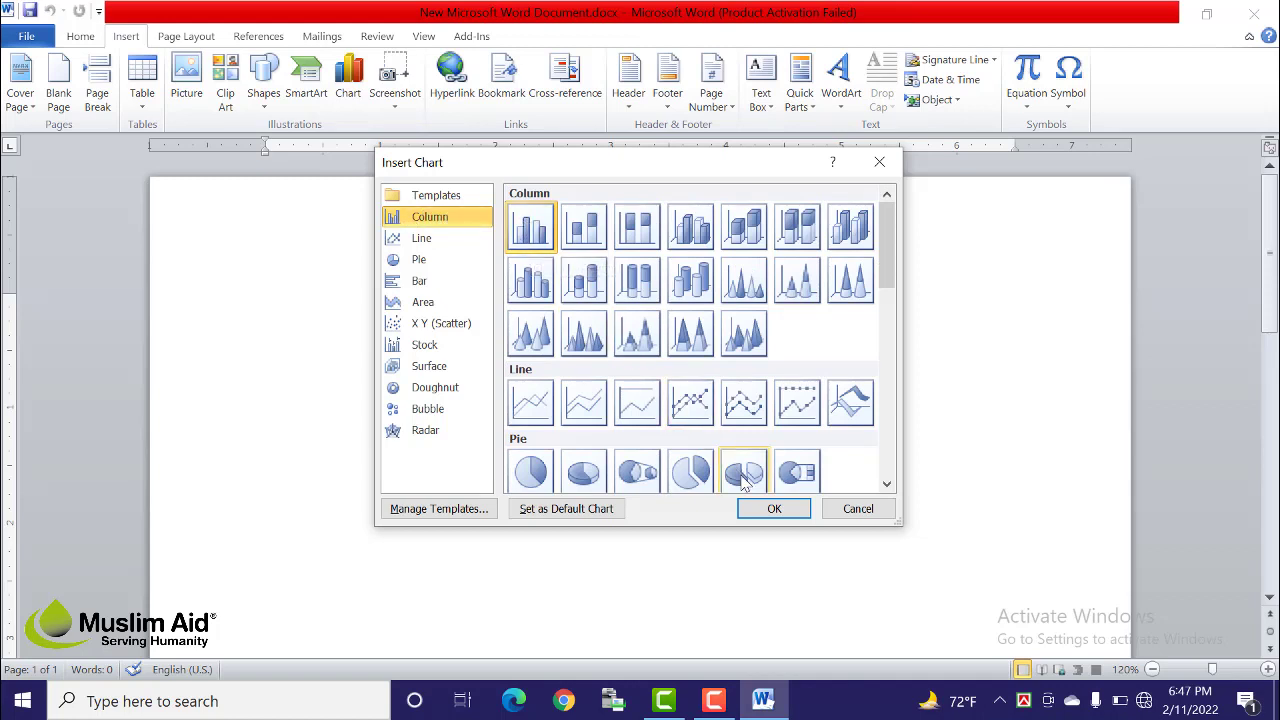
{"action": "left_click", "coordinate": [755, 508]}
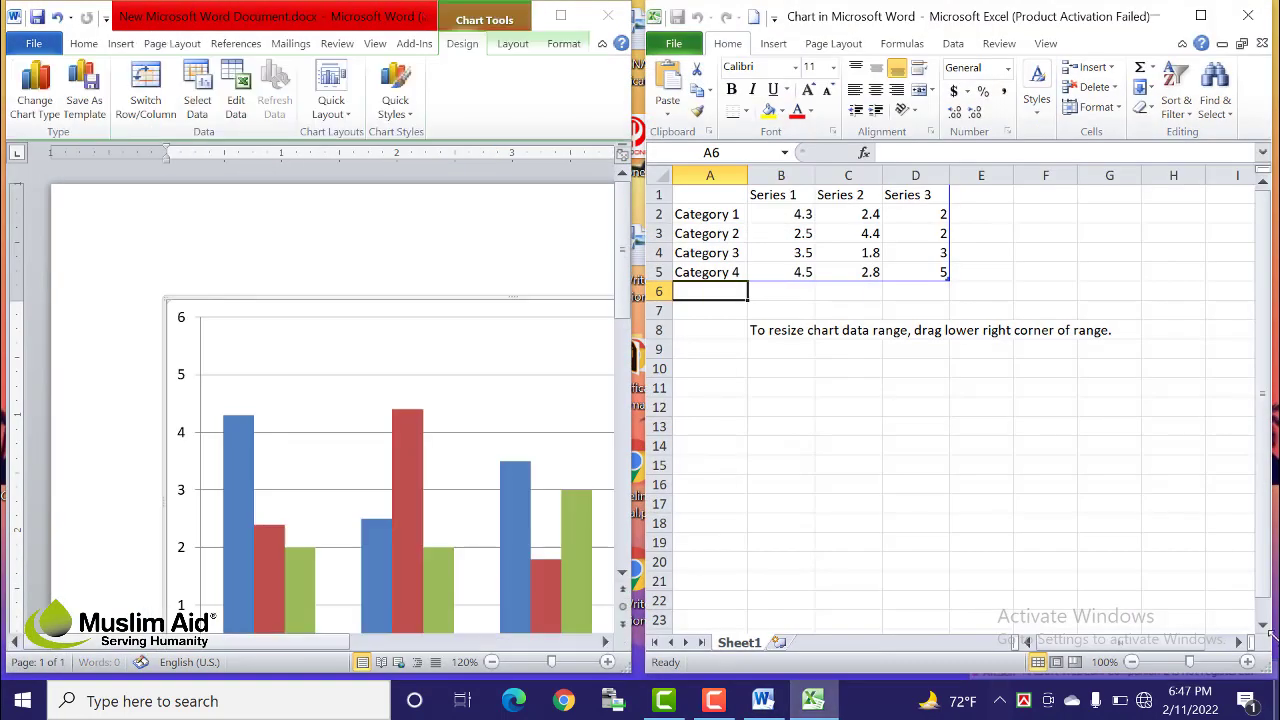
{"action": "left_click", "coordinate": [338, 386]}
{"action": "scroll", "coordinate": [371, 226], "scroll_direction": "down", "scroll_amount": 2}
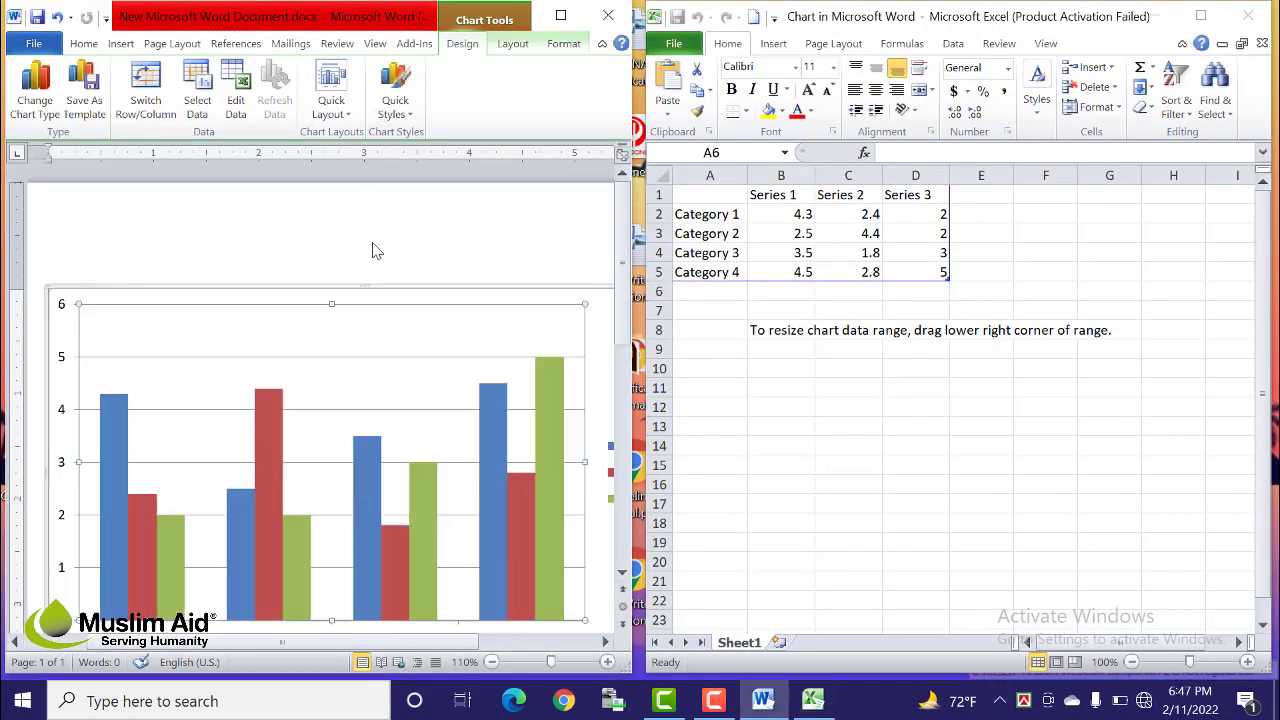
{"action": "scroll", "coordinate": [373, 250], "scroll_direction": "down", "scroll_amount": 1}
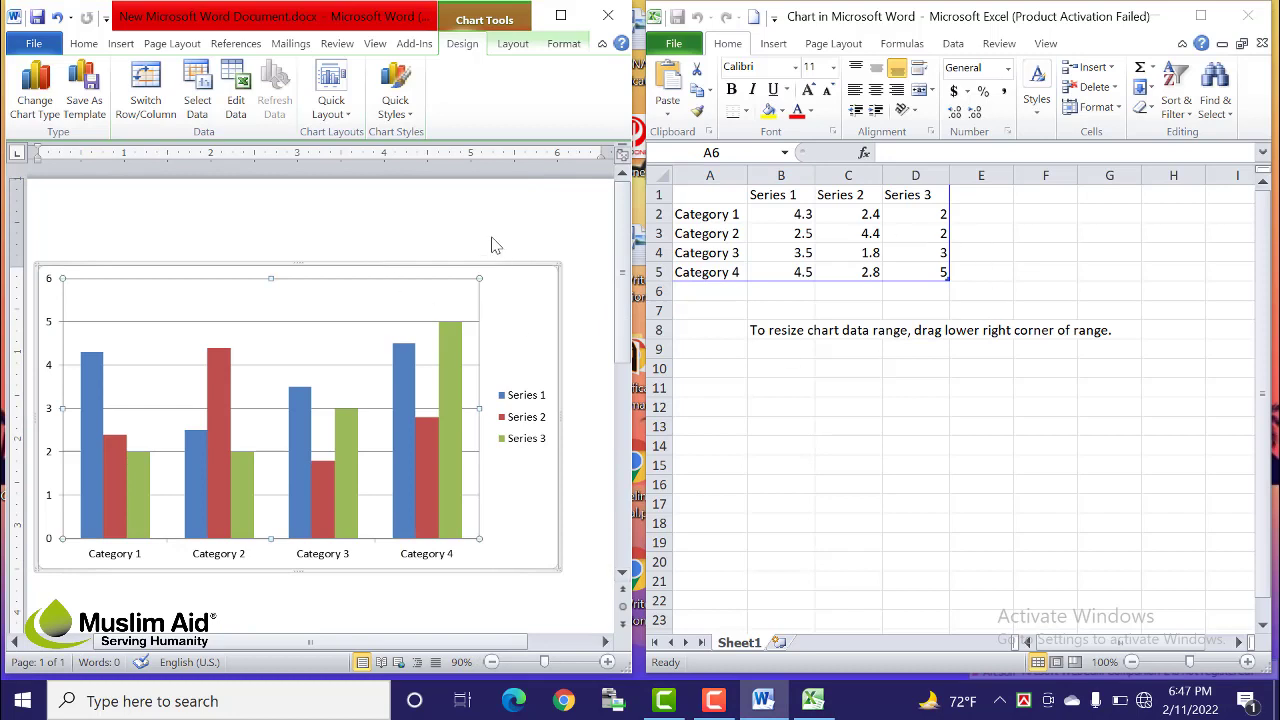
{"action": "left_click", "coordinate": [1112, 268]}
{"action": "left_click_drag", "start_coordinate": [957, 20], "coordinate": [957, 29]}
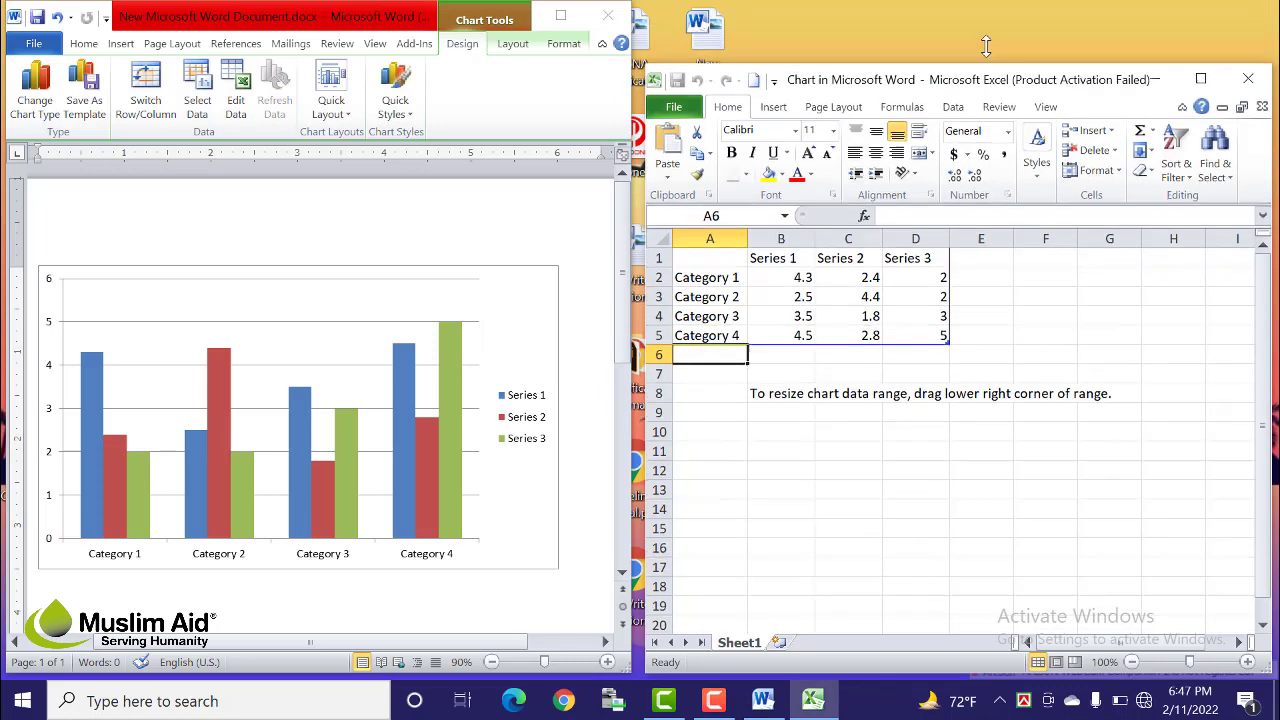
{"action": "left_click_drag", "start_coordinate": [344, 18], "coordinate": [345, 24]}
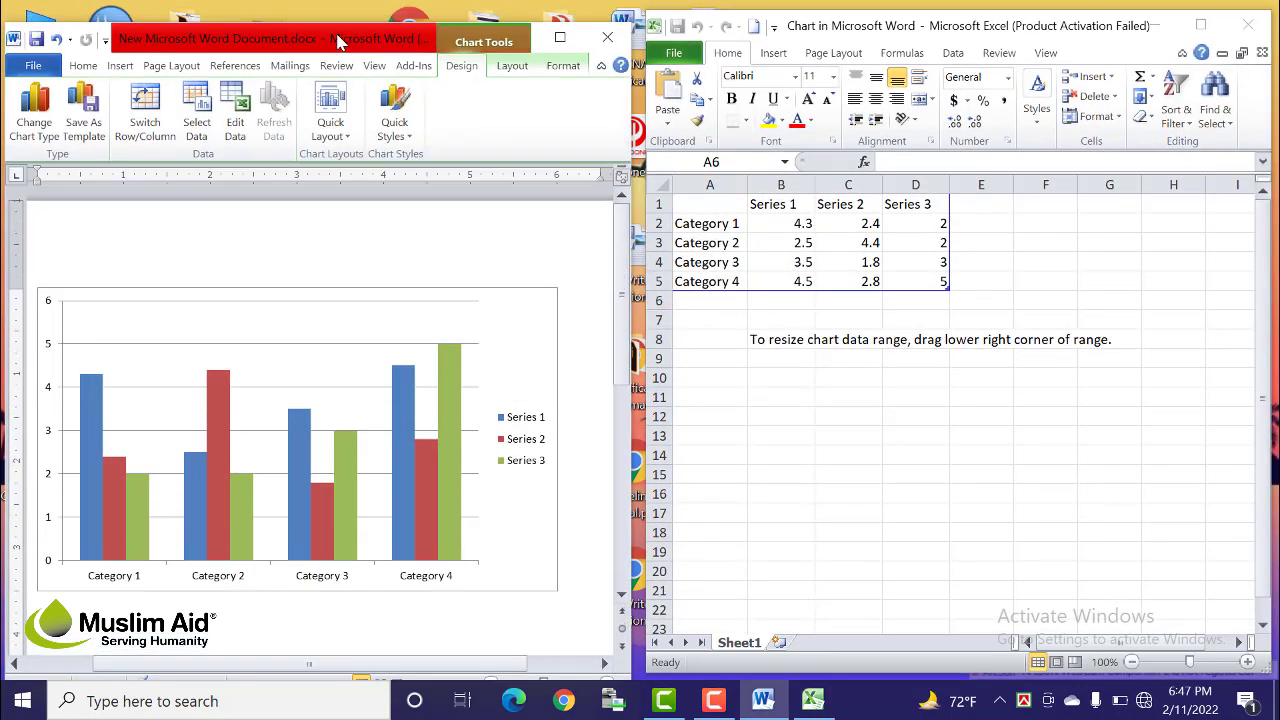
{"action": "left_click", "coordinate": [915, 241]}
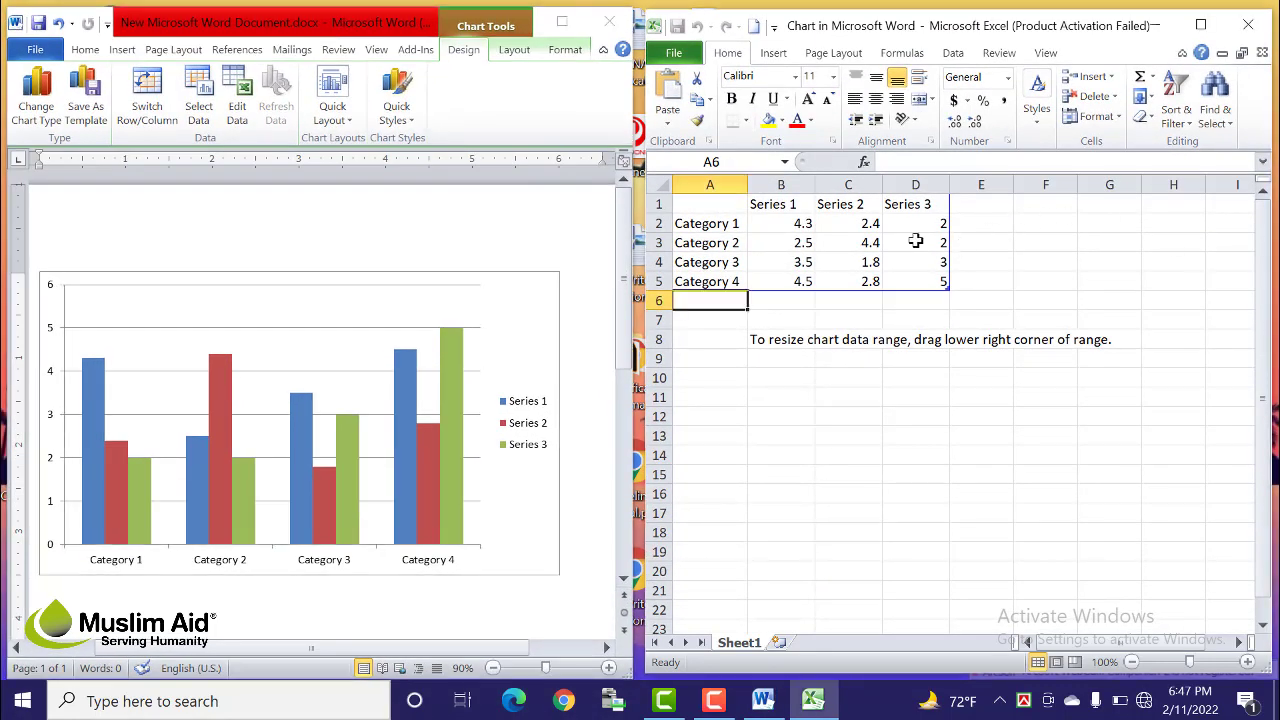
{"action": "left_click", "coordinate": [915, 241]}
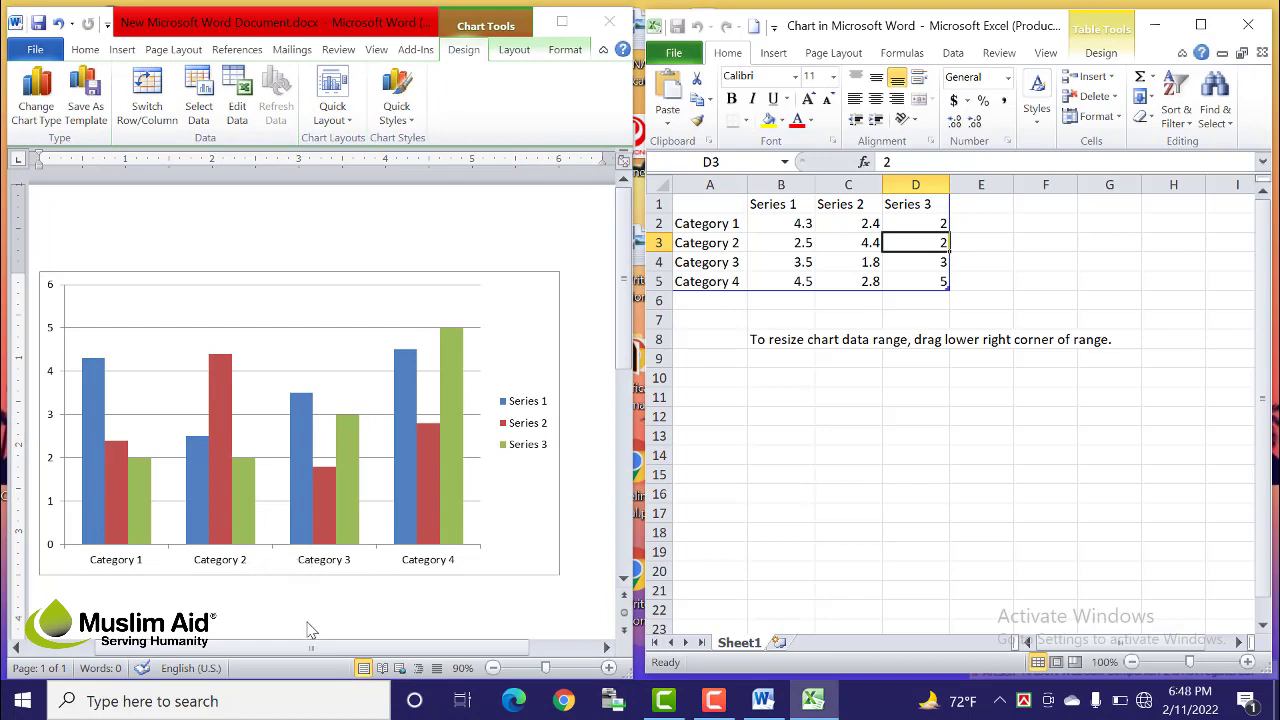
{"action": "left_click", "coordinate": [283, 398]}
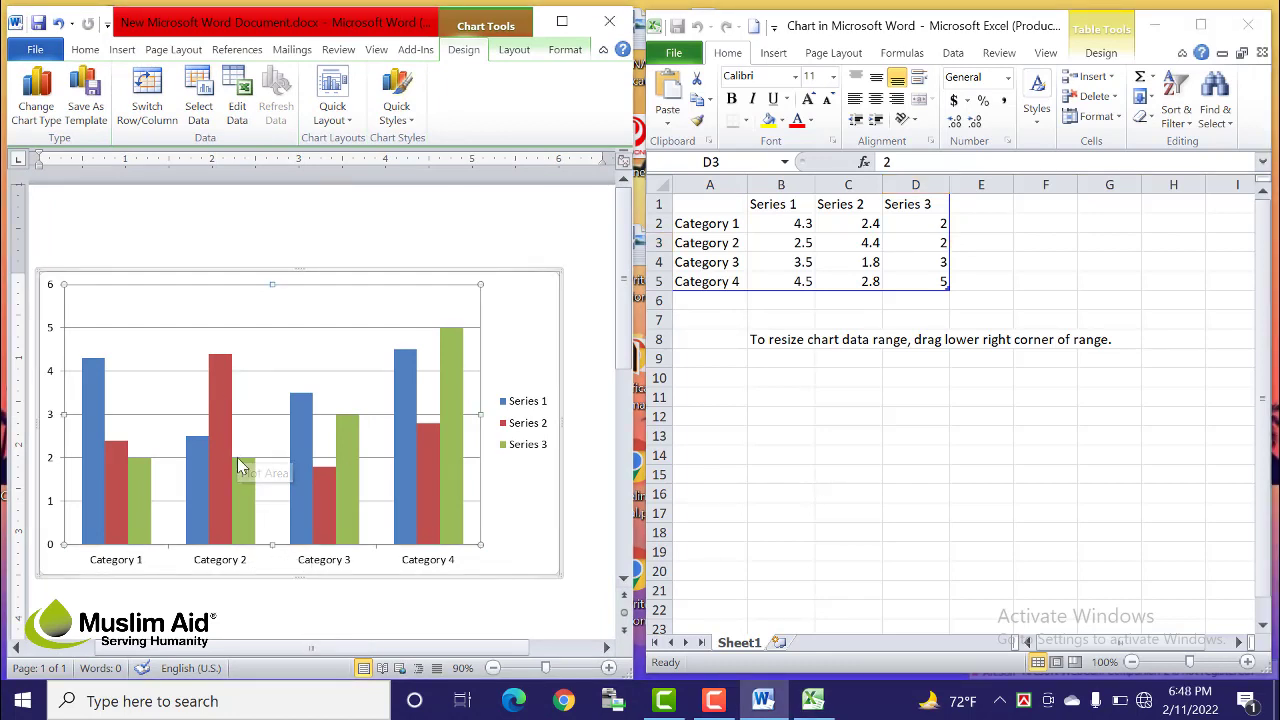
{"action": "mouse_move", "coordinate": [239, 466]}
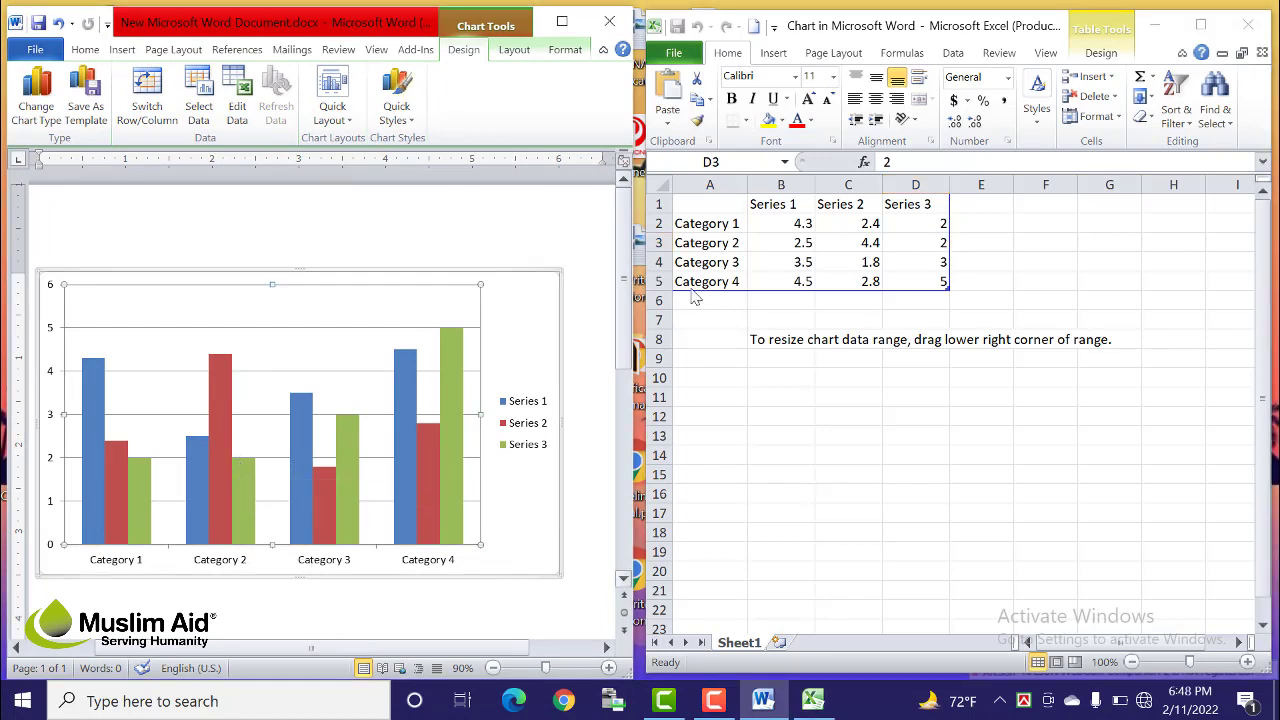
{"action": "left_click", "coordinate": [781, 215]}
{"action": "left_click", "coordinate": [783, 205]}
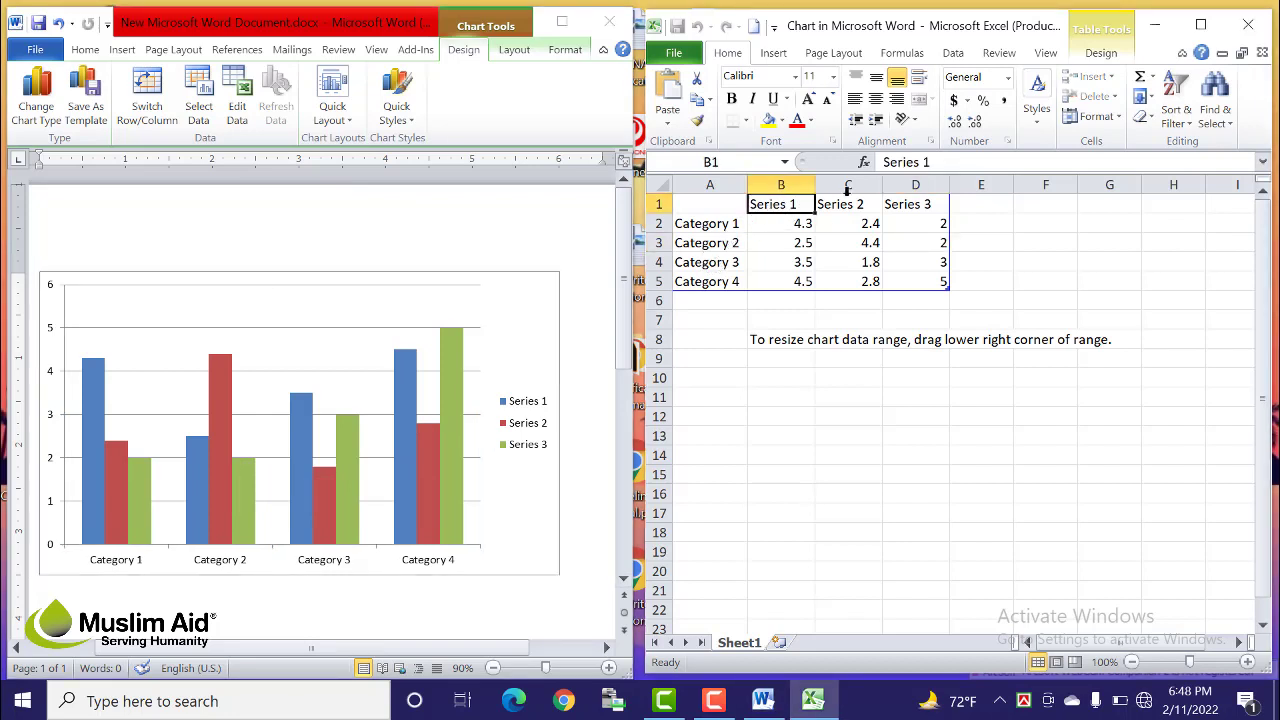
{"action": "left_click", "coordinate": [845, 206]}
{"action": "left_click", "coordinate": [930, 205]}
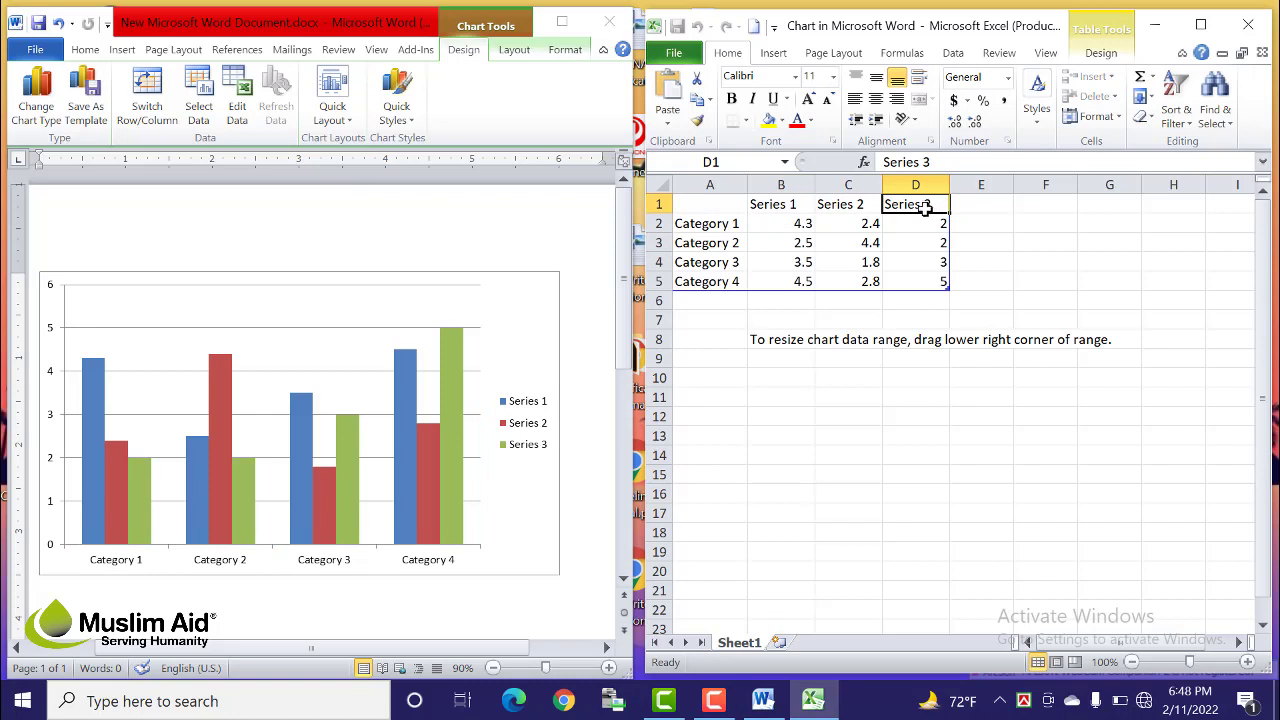
{"action": "left_click_drag", "start_coordinate": [728, 223], "coordinate": [728, 281]}
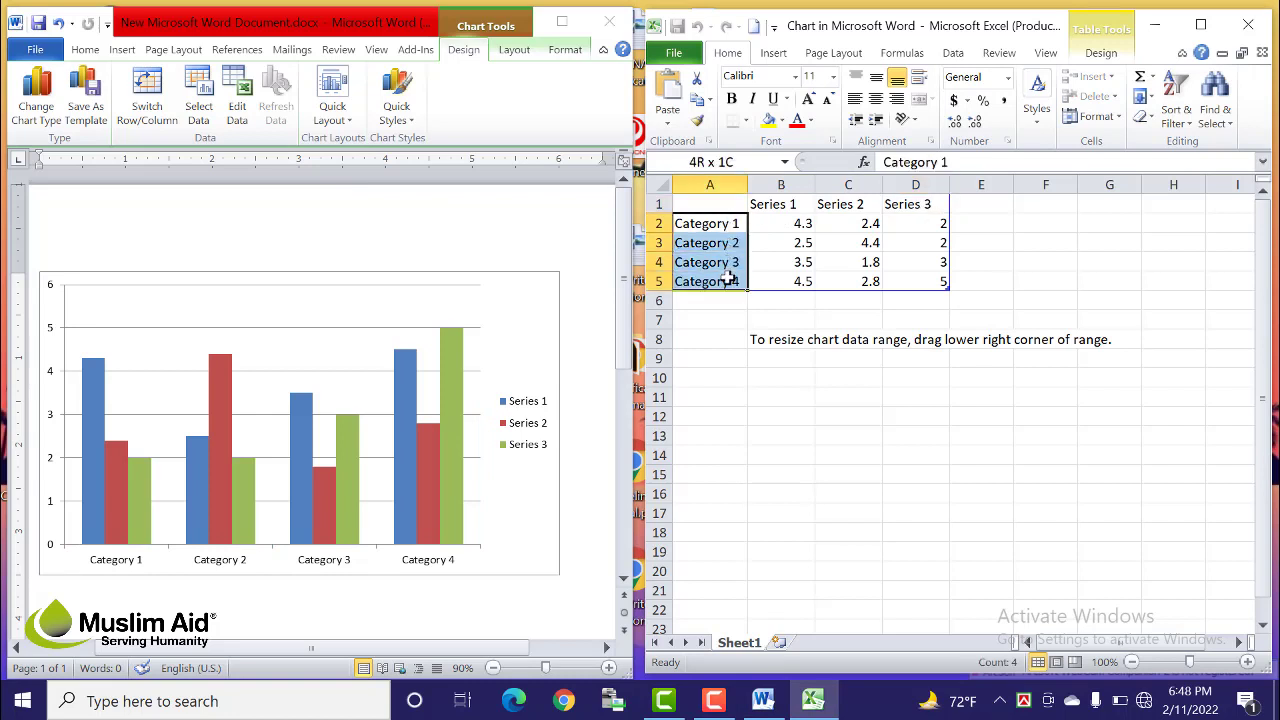
{"action": "left_click", "coordinate": [788, 458]}
{"action": "left_click_drag", "start_coordinate": [728, 223], "coordinate": [728, 281]}
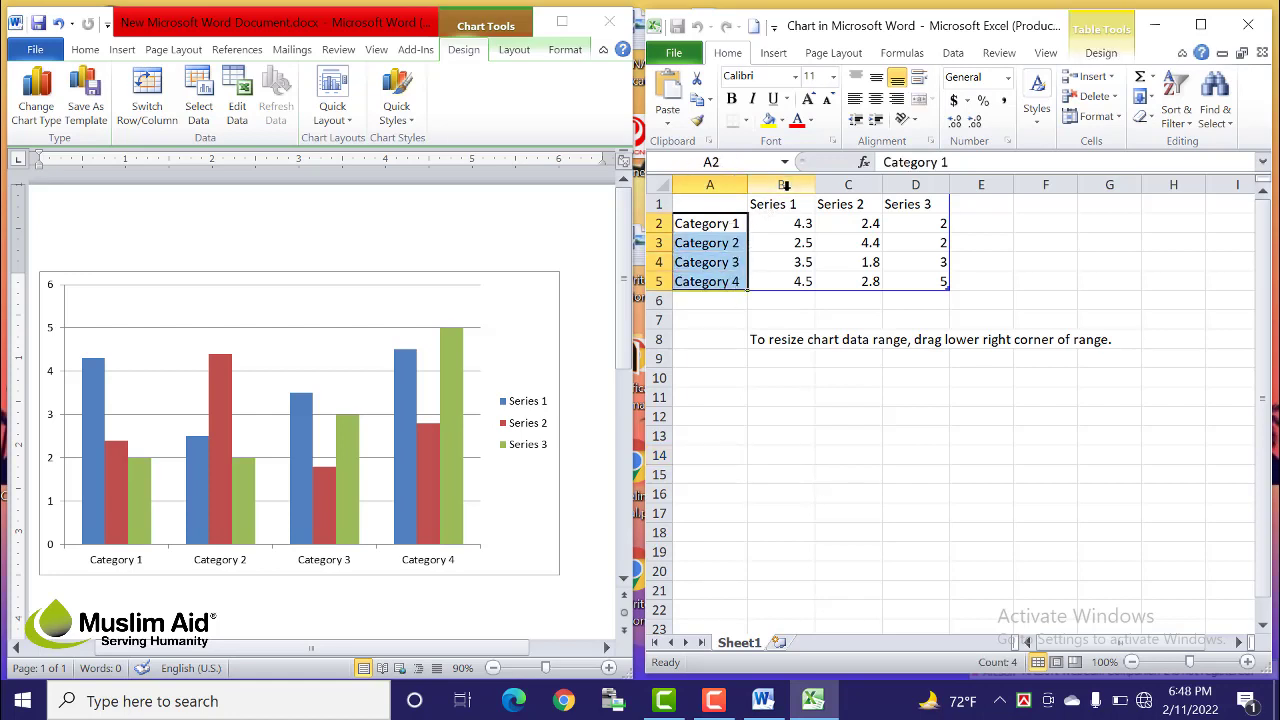
{"action": "left_click_drag", "start_coordinate": [768, 205], "coordinate": [920, 220]}
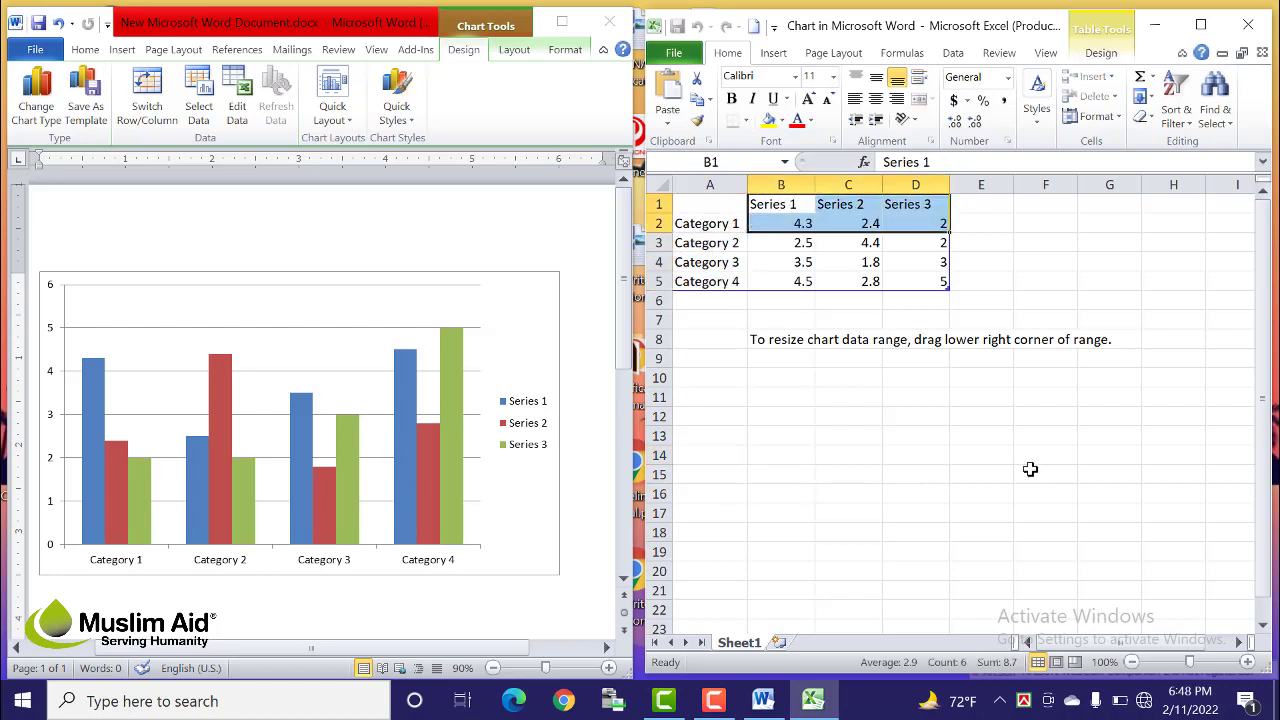
{"action": "left_click", "coordinate": [916, 404]}
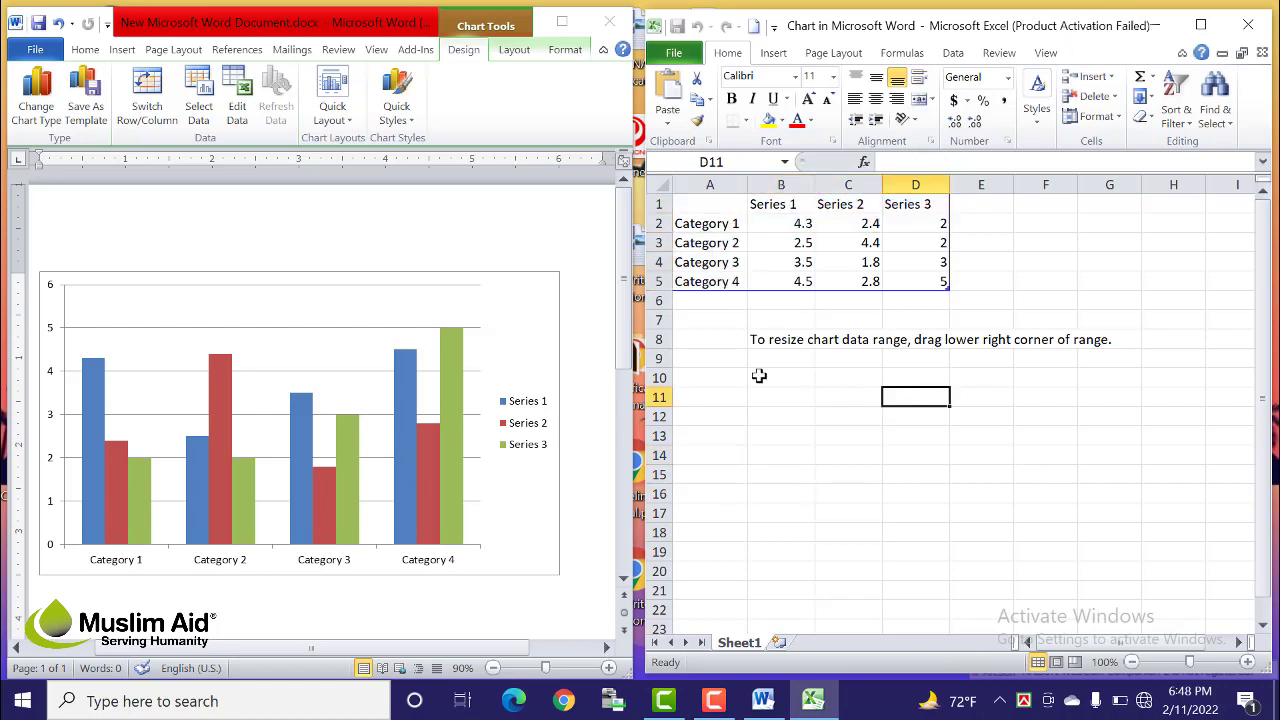
{"action": "left_click", "coordinate": [718, 224]}
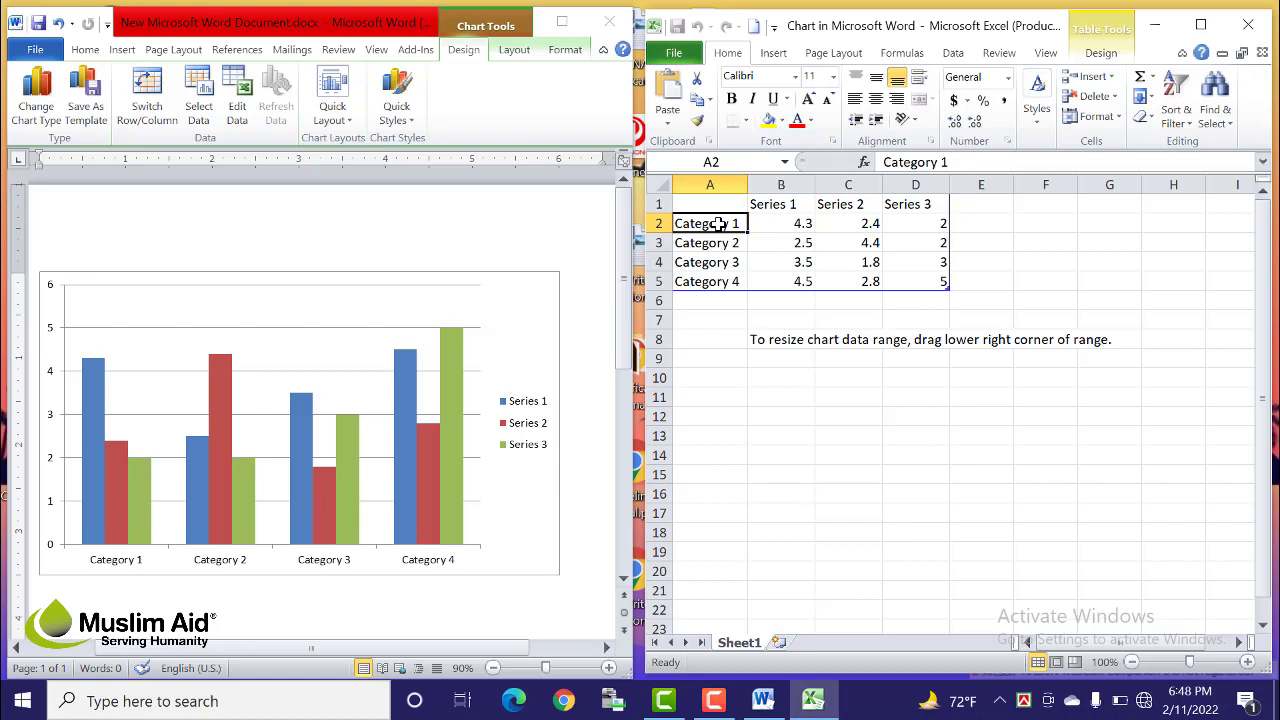
Step: Rename the chart categories to Selim, Karim, Rahim and Jamal
{"action": "type", "text": "Selim"}
{"action": "key", "text": "Return"}
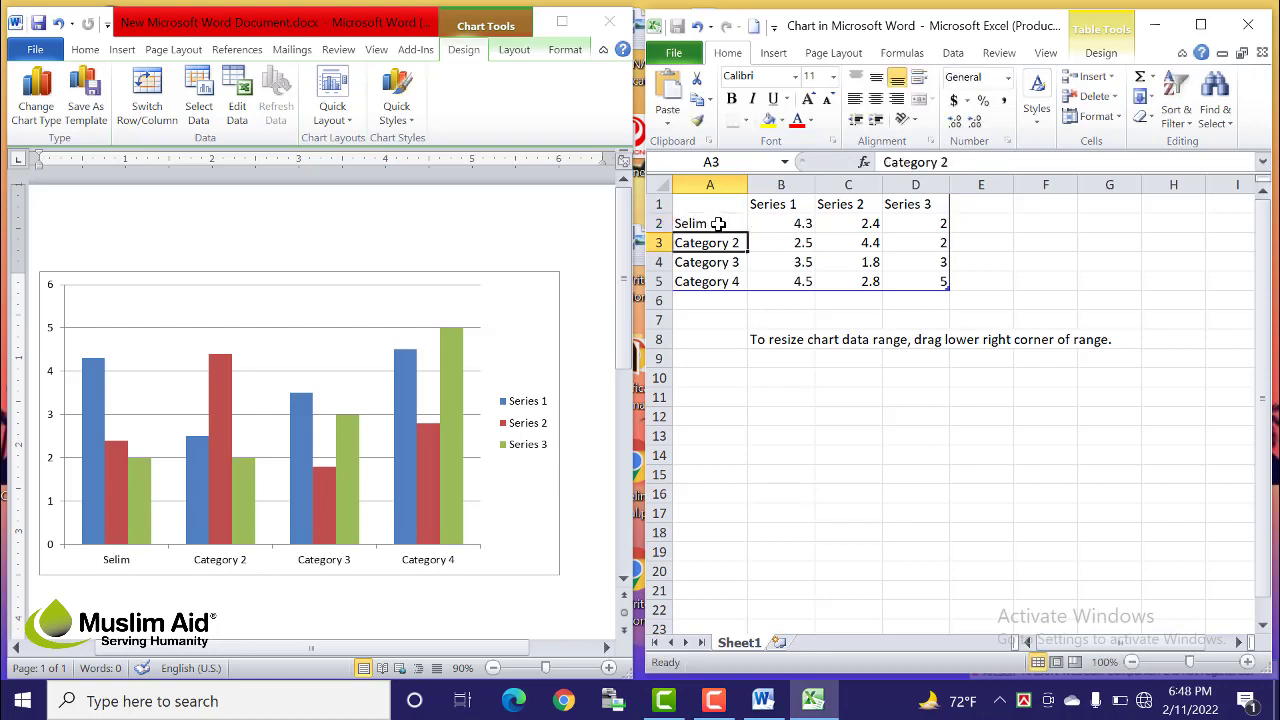
{"action": "type", "text": "KArim"}
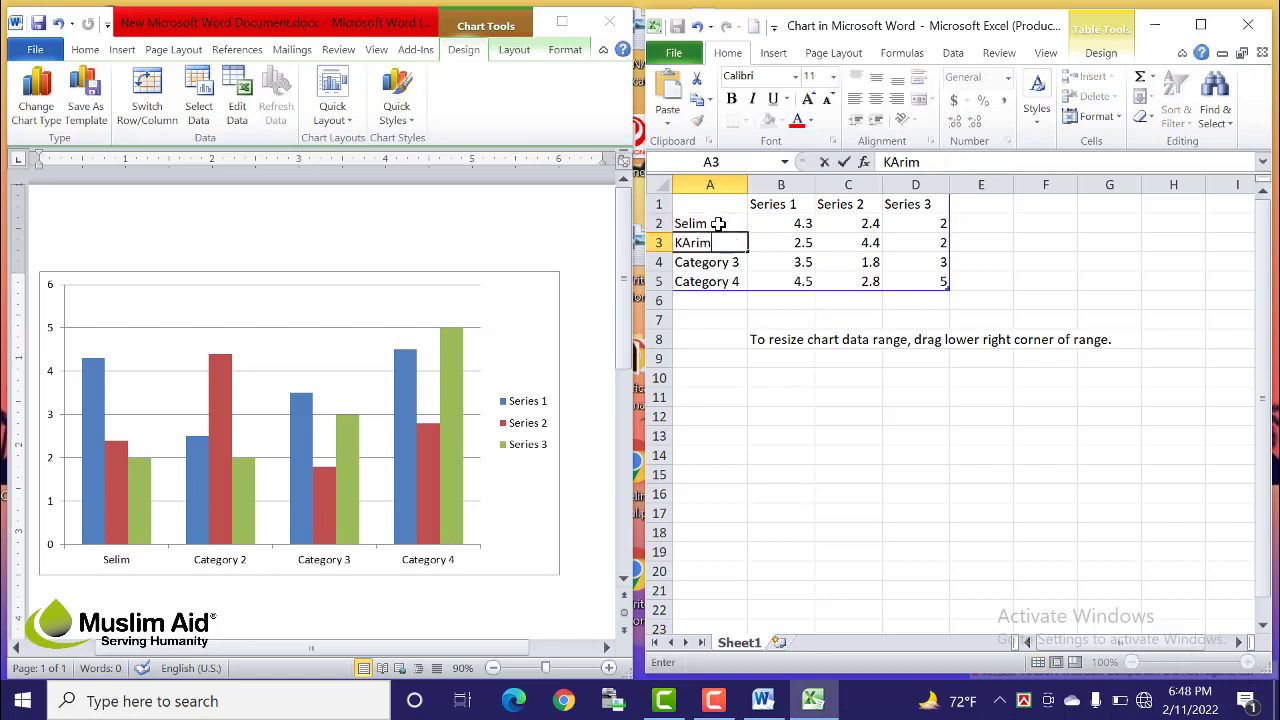
{"action": "key", "text": "Return"}
{"action": "type", "text": "Rahim"}
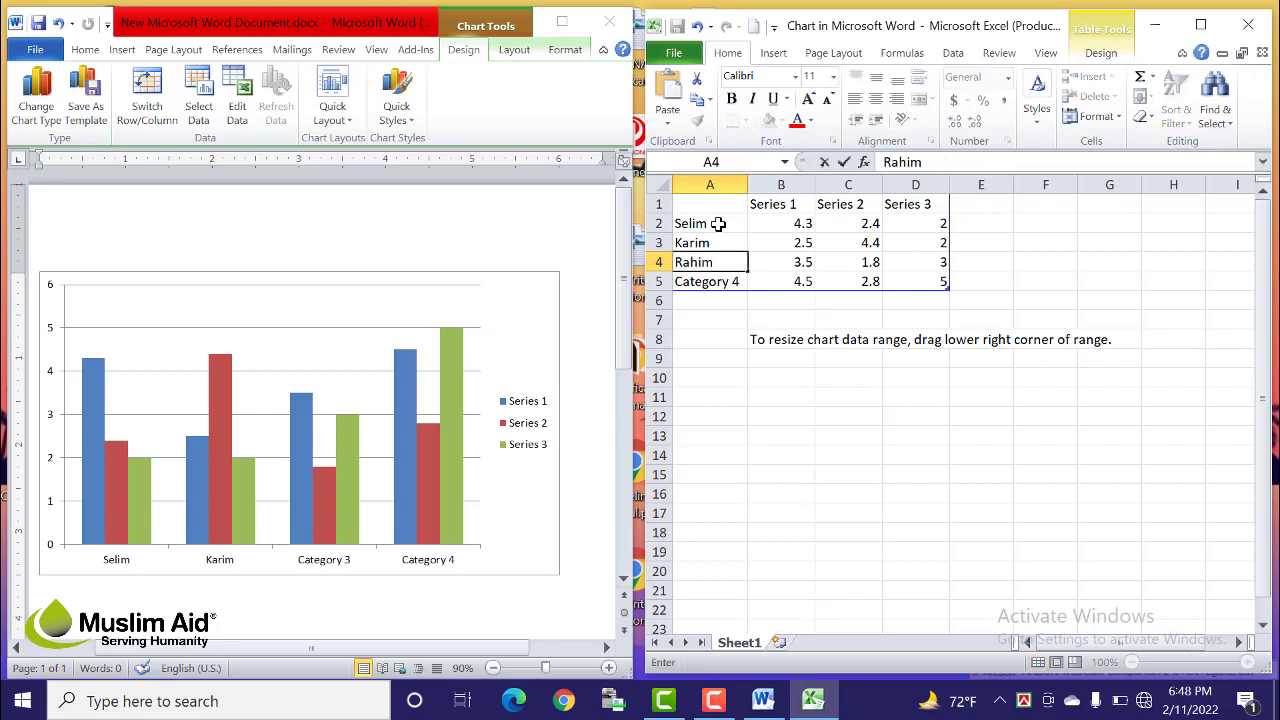
{"action": "key", "text": "Return"}
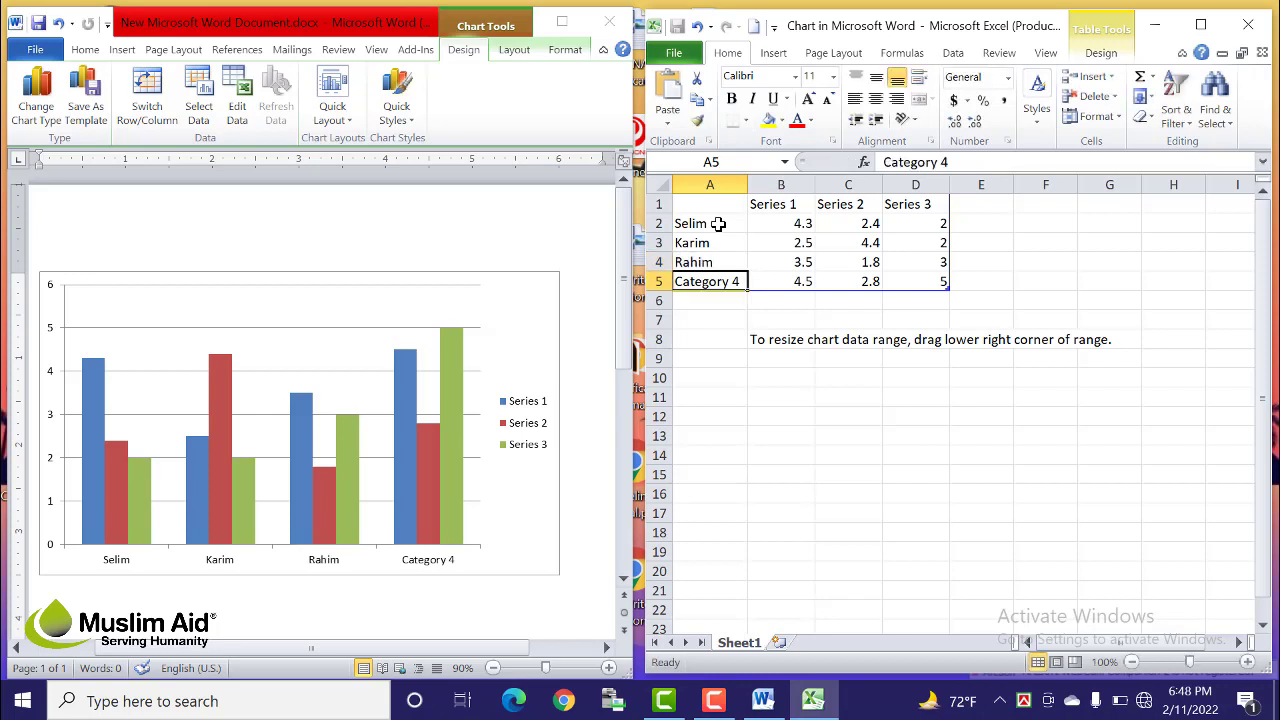
{"action": "type", "text": "Jamal"}
{"action": "key", "text": "Tab"}
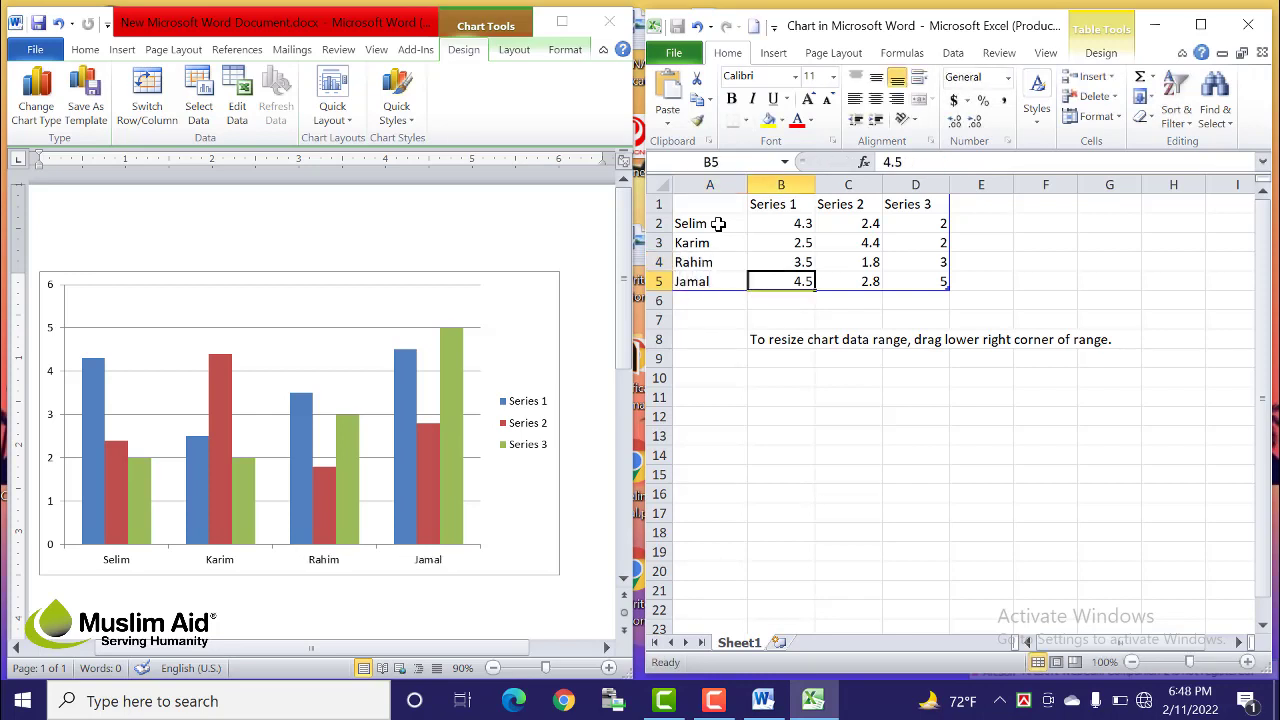
Step: Rename Series 1–3 in B1:D1 to Bangla, English and Math
{"action": "left_click", "coordinate": [785, 206]}
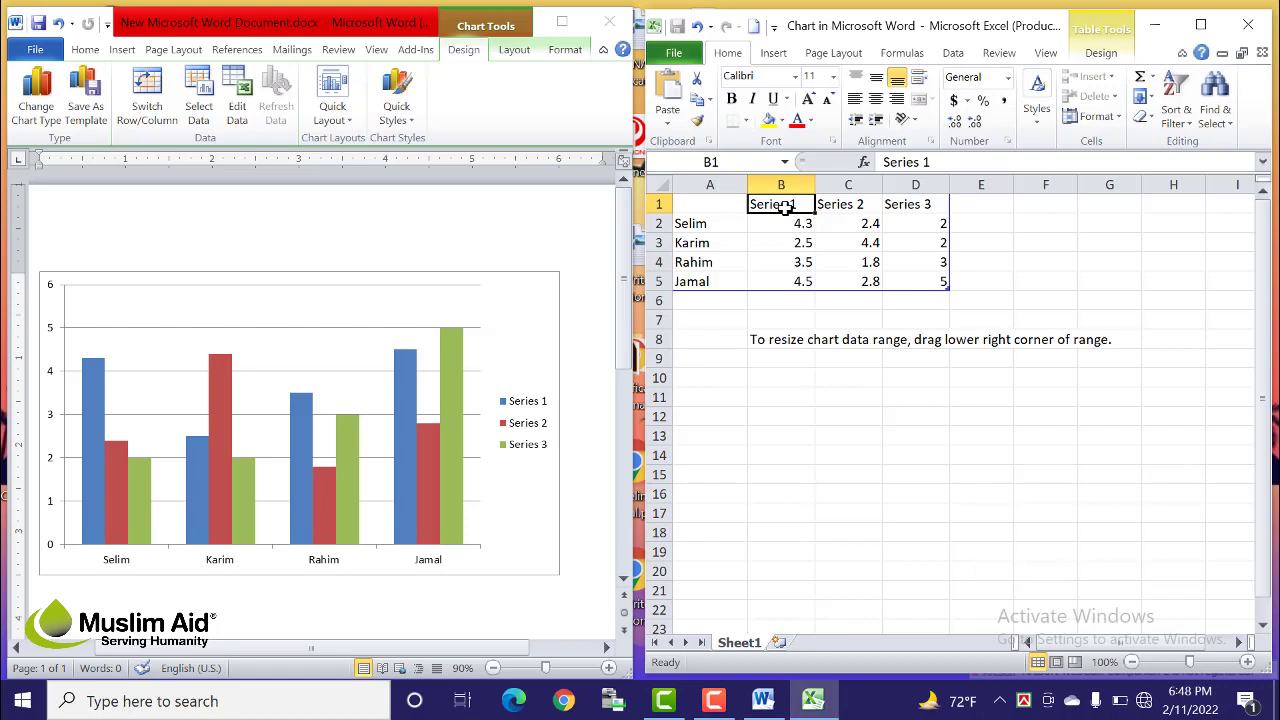
{"action": "type", "text": "Bangla"}
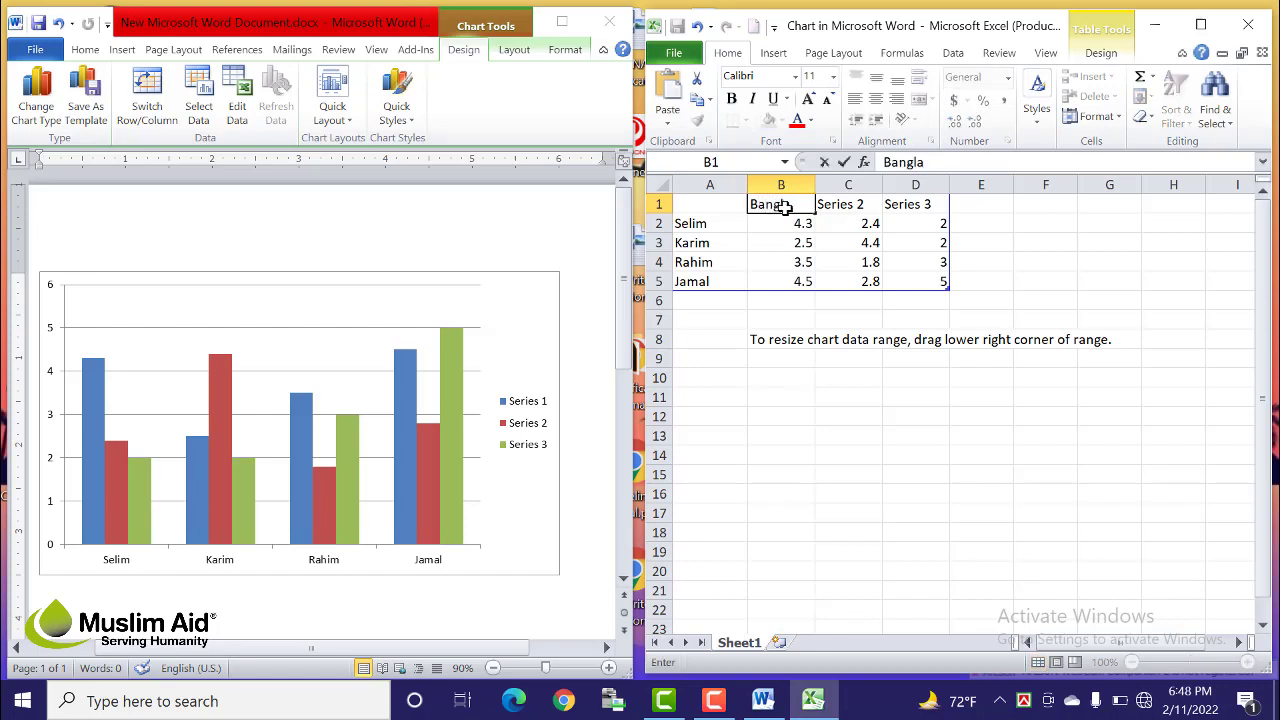
{"action": "key", "text": "Tab"}
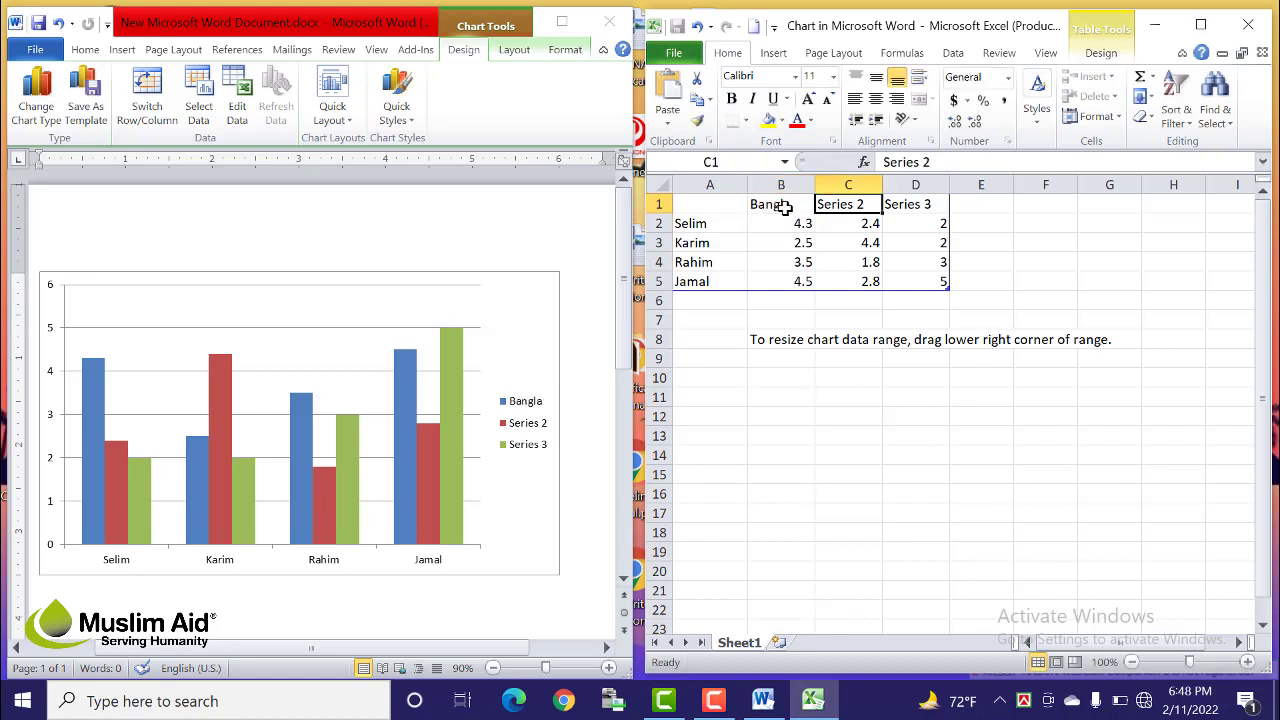
{"action": "type", "text": "English"}
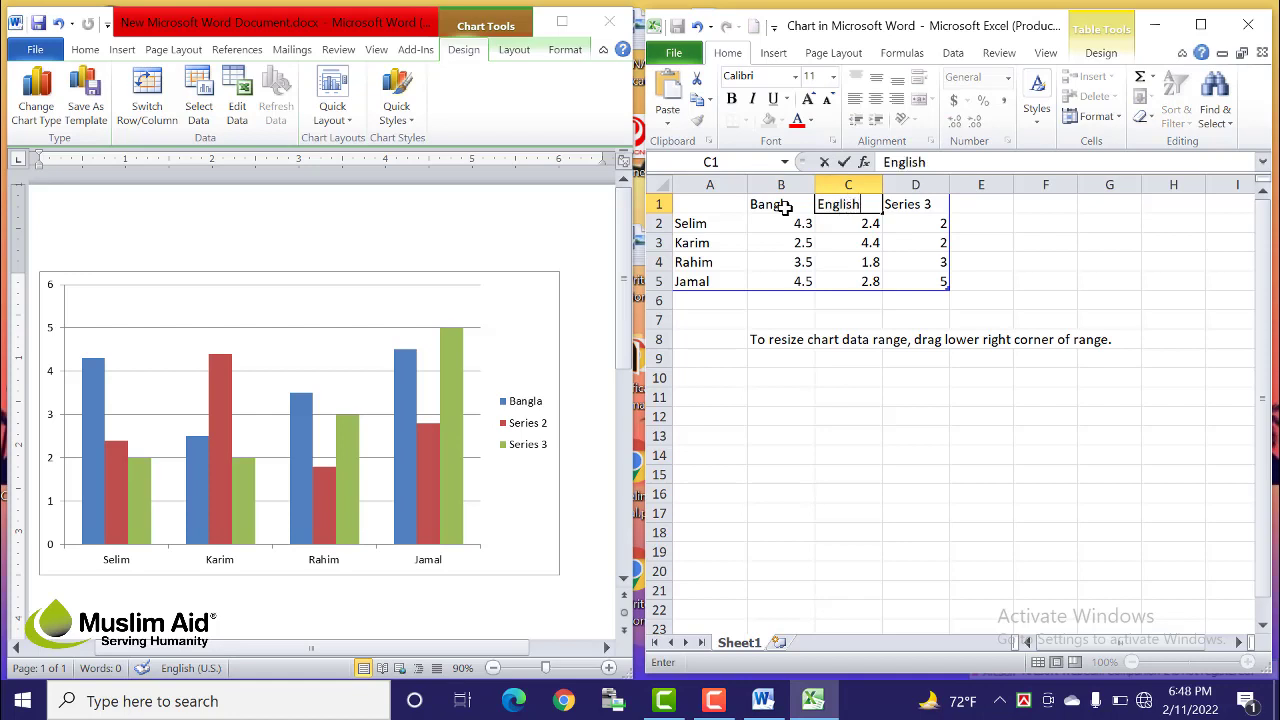
{"action": "key", "text": "Tab"}
{"action": "type", "text": "Ma"}
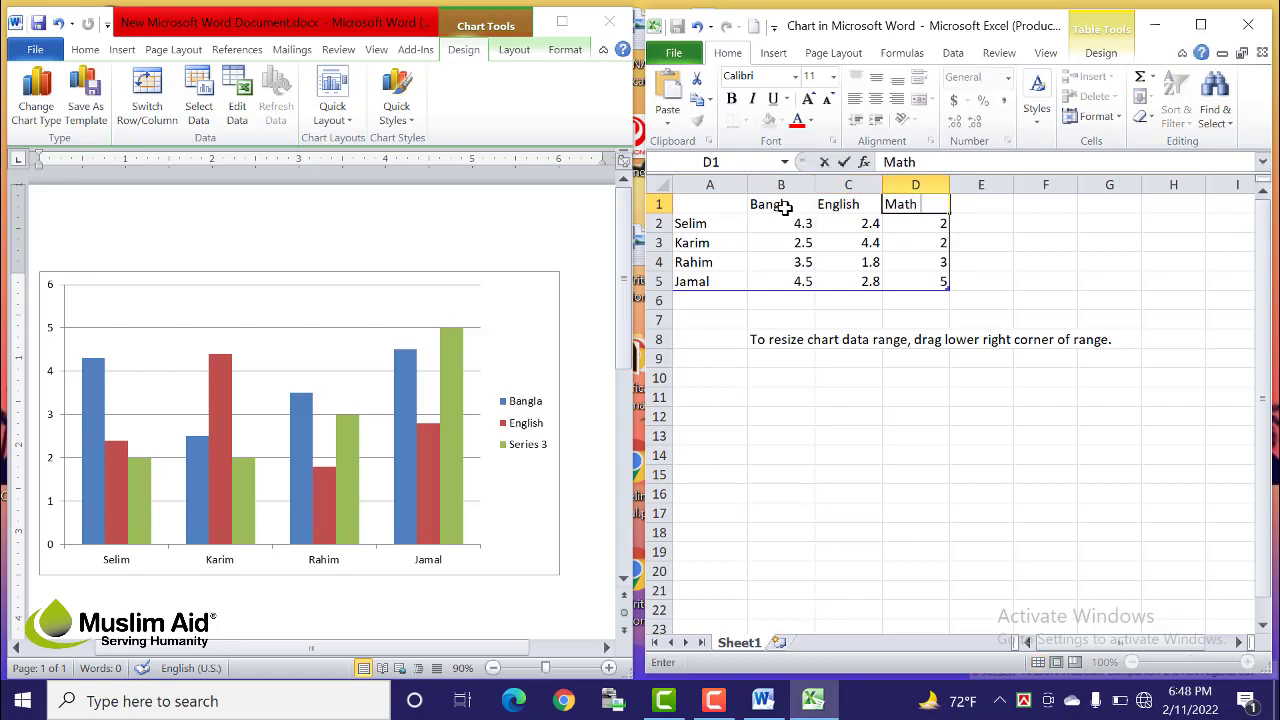
{"action": "left_click", "coordinate": [868, 510]}
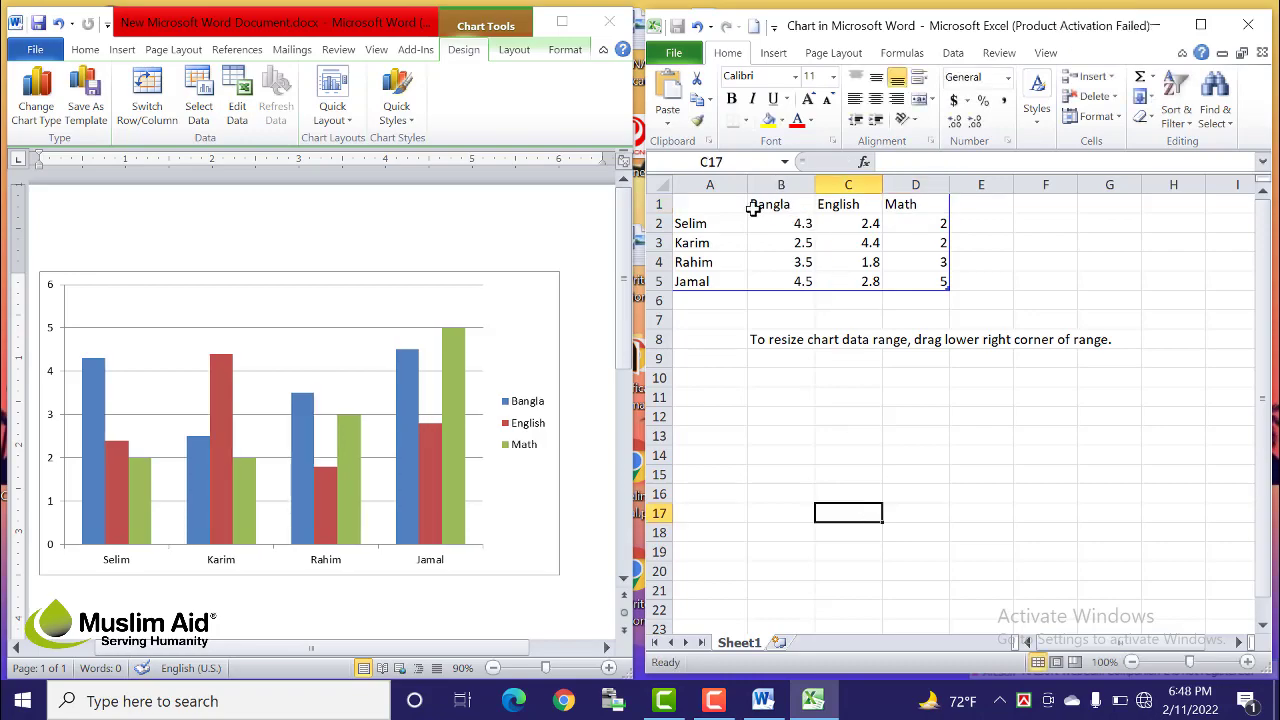
{"action": "left_click_drag", "start_coordinate": [700, 224], "coordinate": [713, 287]}
{"action": "left_click_drag", "start_coordinate": [771, 204], "coordinate": [897, 205]}
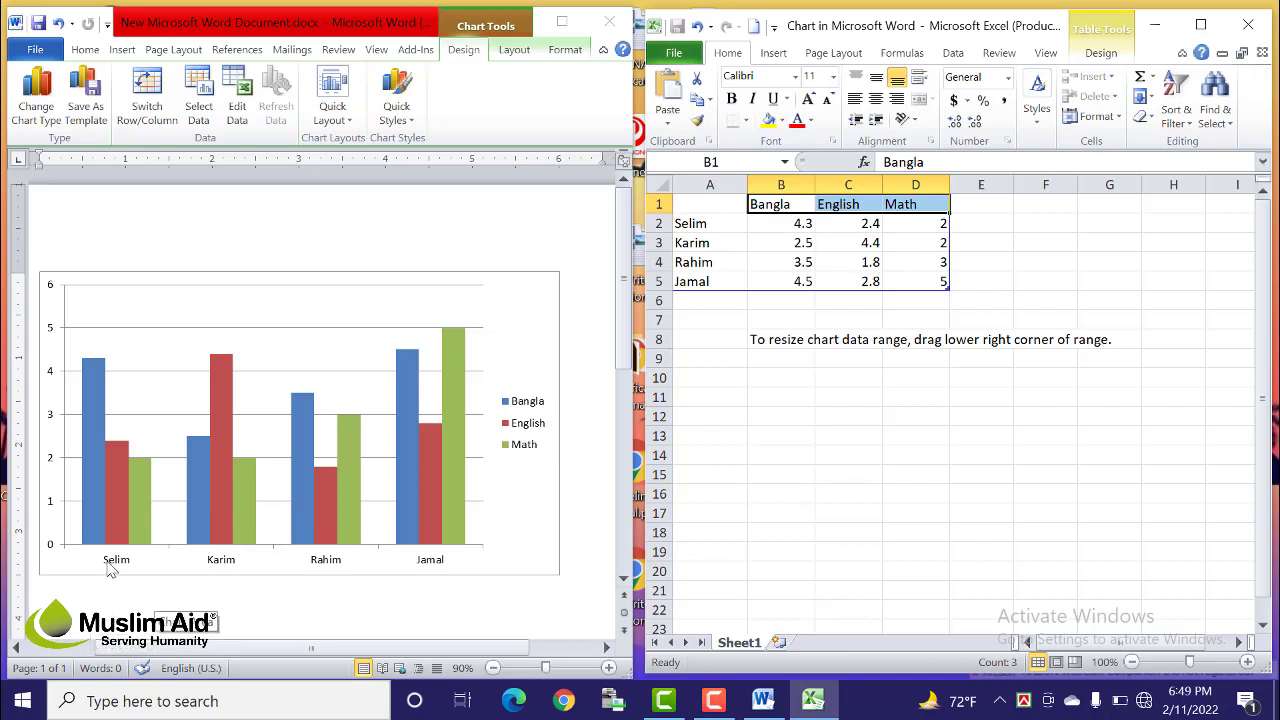
{"action": "left_click", "coordinate": [111, 569]}
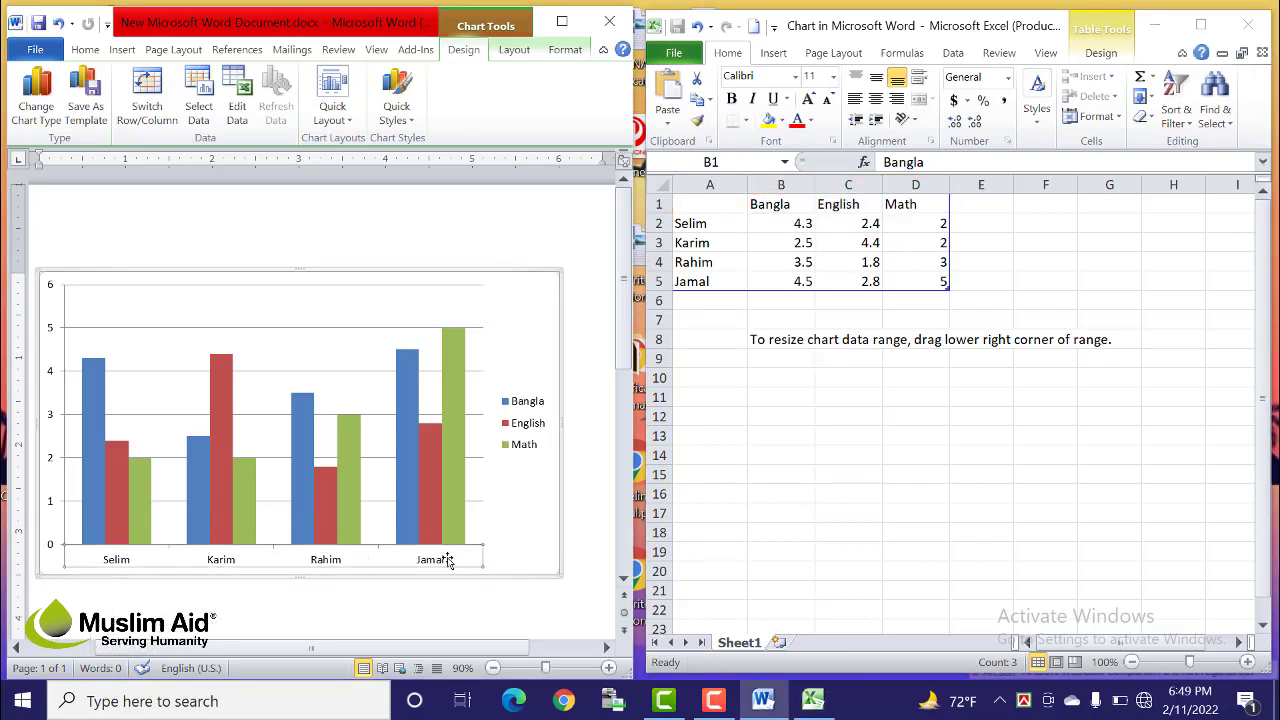
{"action": "left_click", "coordinate": [703, 218]}
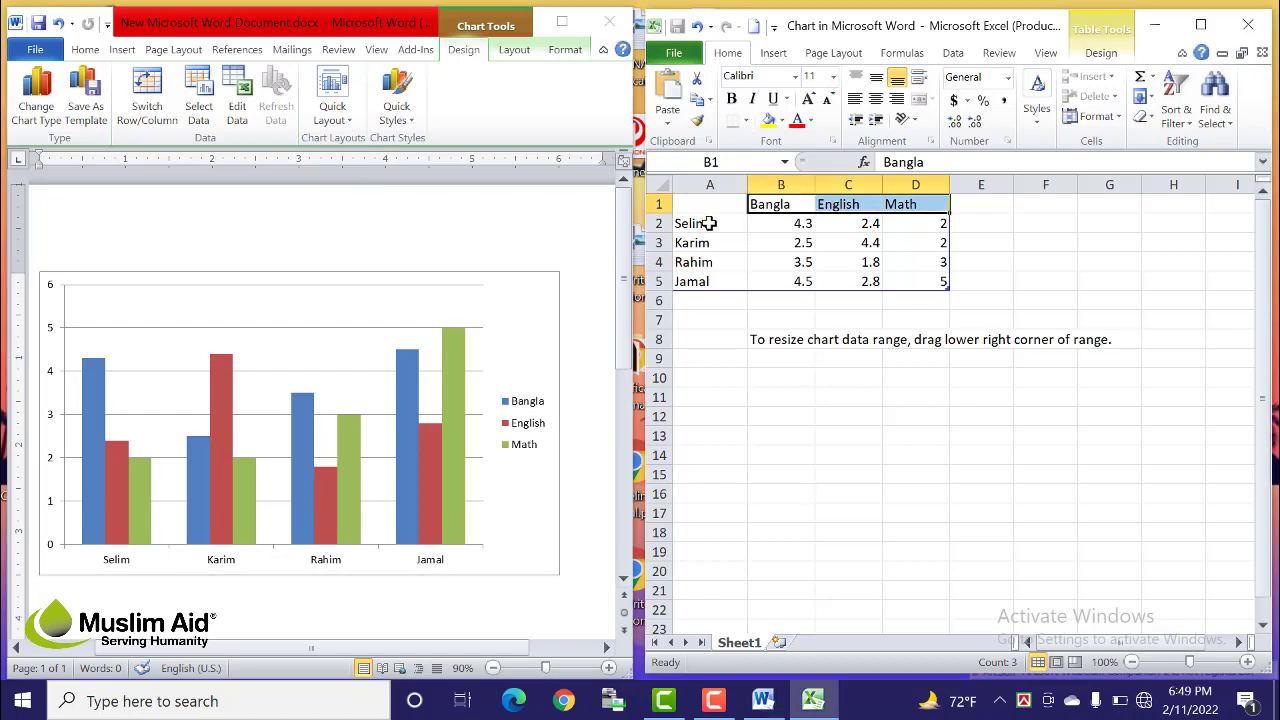
{"action": "left_click_drag", "start_coordinate": [708, 223], "coordinate": [700, 281]}
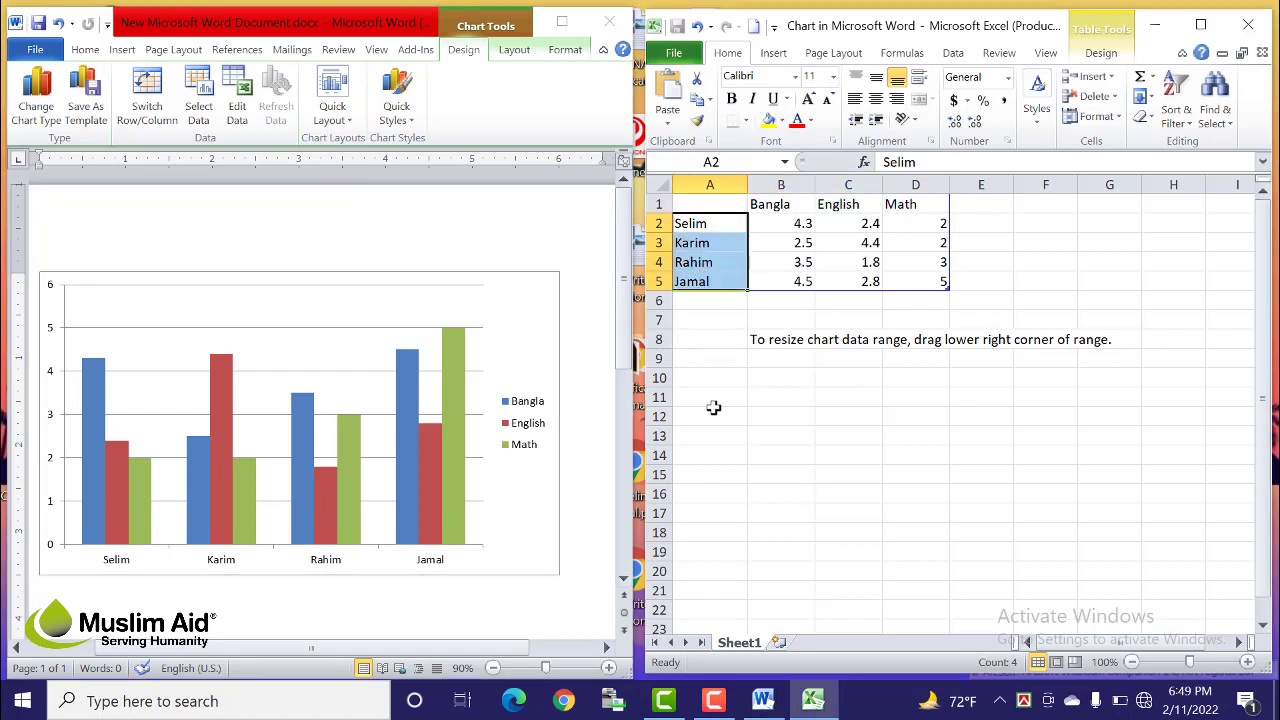
{"action": "left_click", "coordinate": [771, 401]}
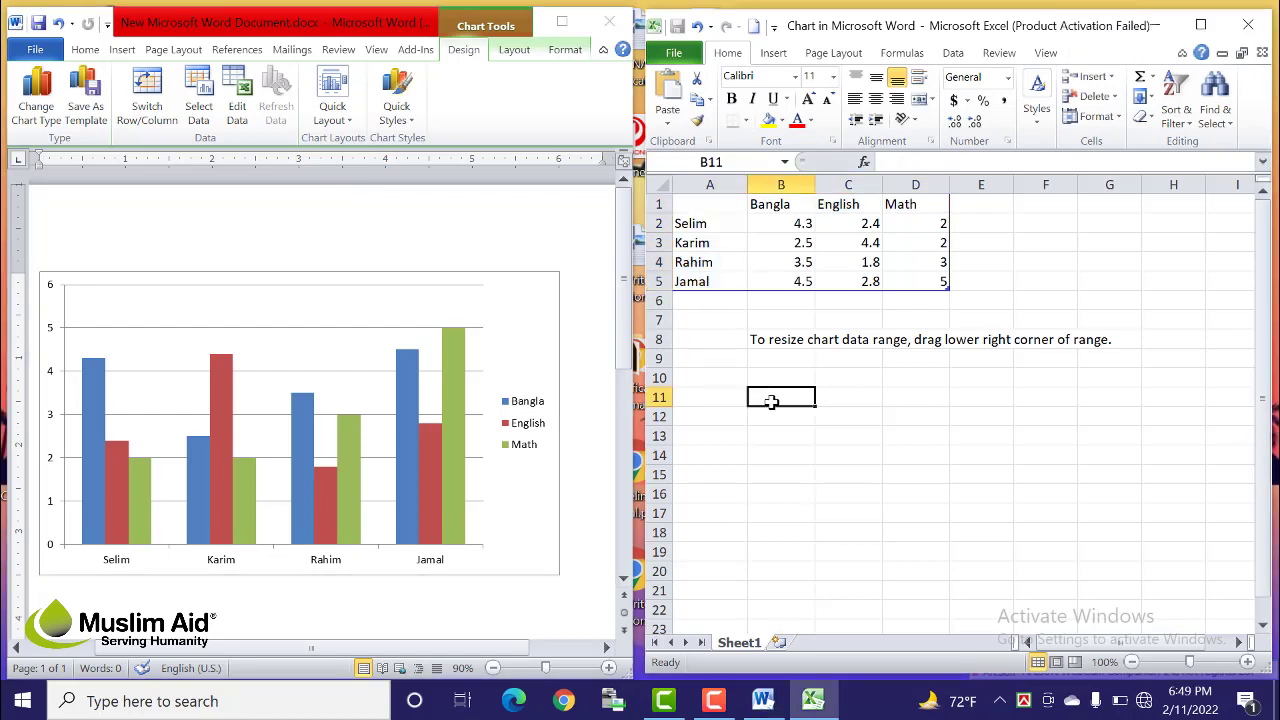
{"action": "left_click", "coordinate": [770, 204]}
{"action": "left_click", "coordinate": [848, 185]}
{"action": "left_click", "coordinate": [845, 204]}
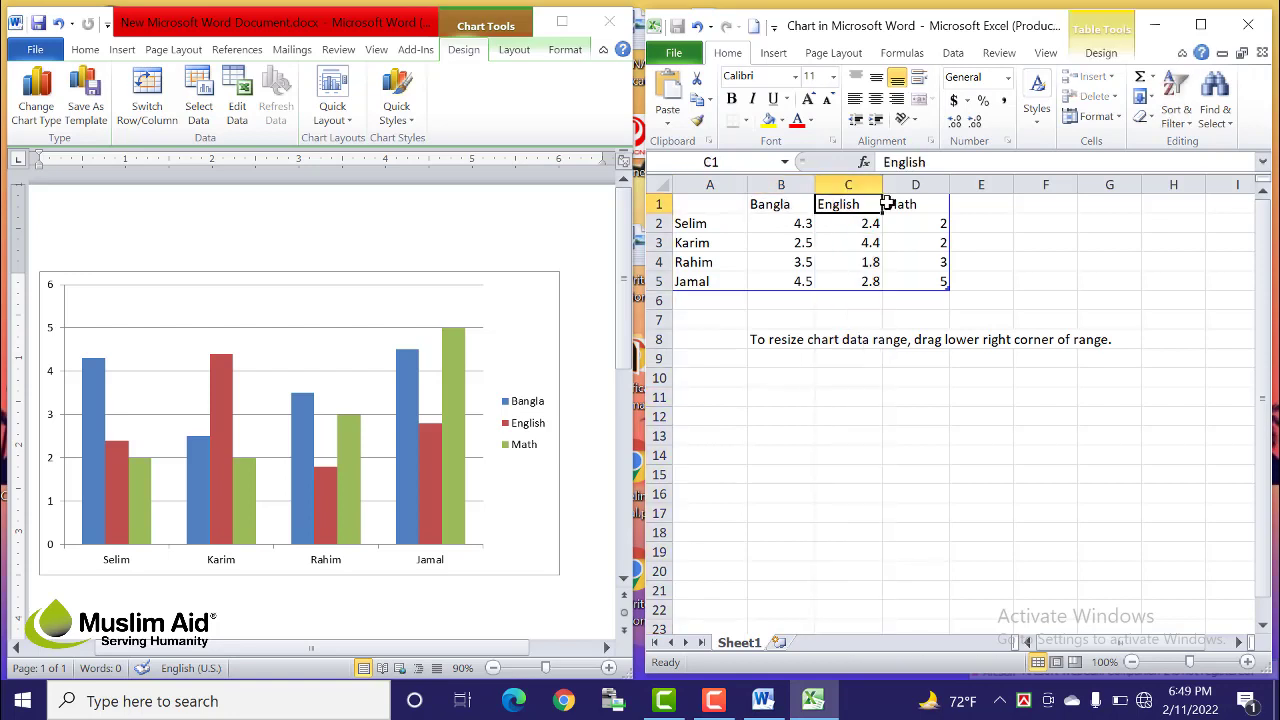
{"action": "left_click_drag", "start_coordinate": [906, 204], "coordinate": [785, 206]}
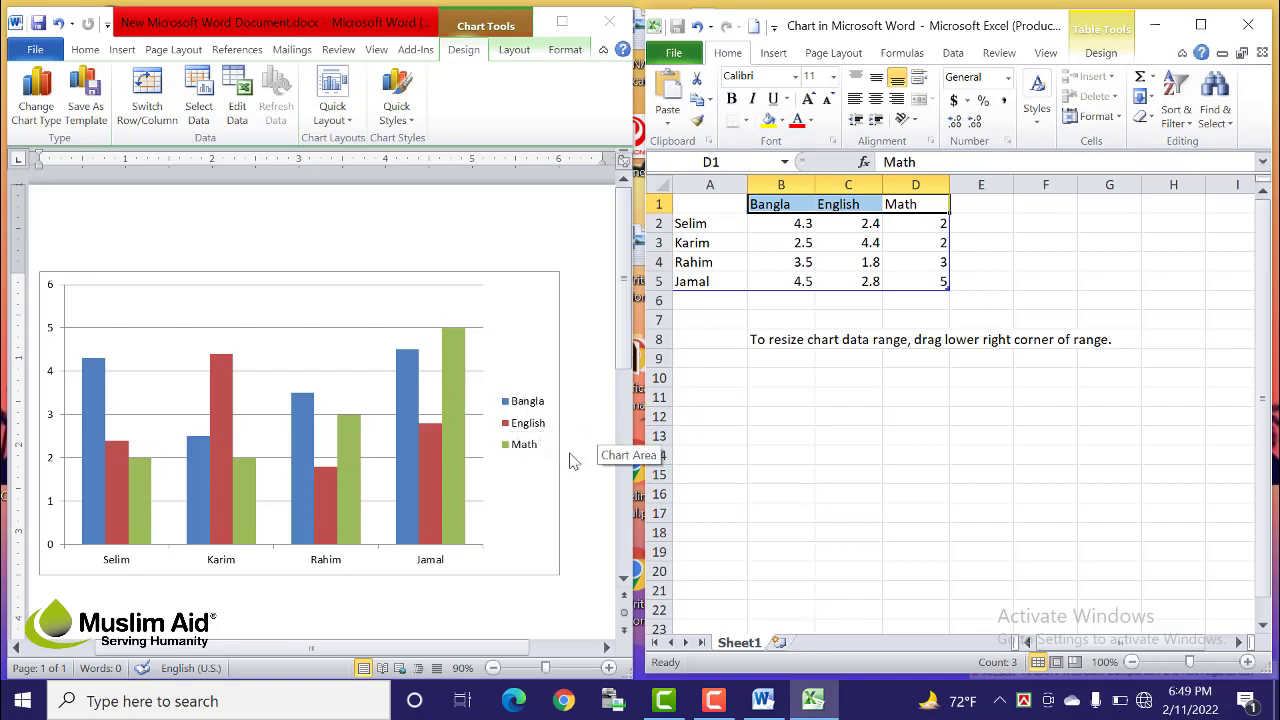
{"action": "left_click", "coordinate": [506, 486]}
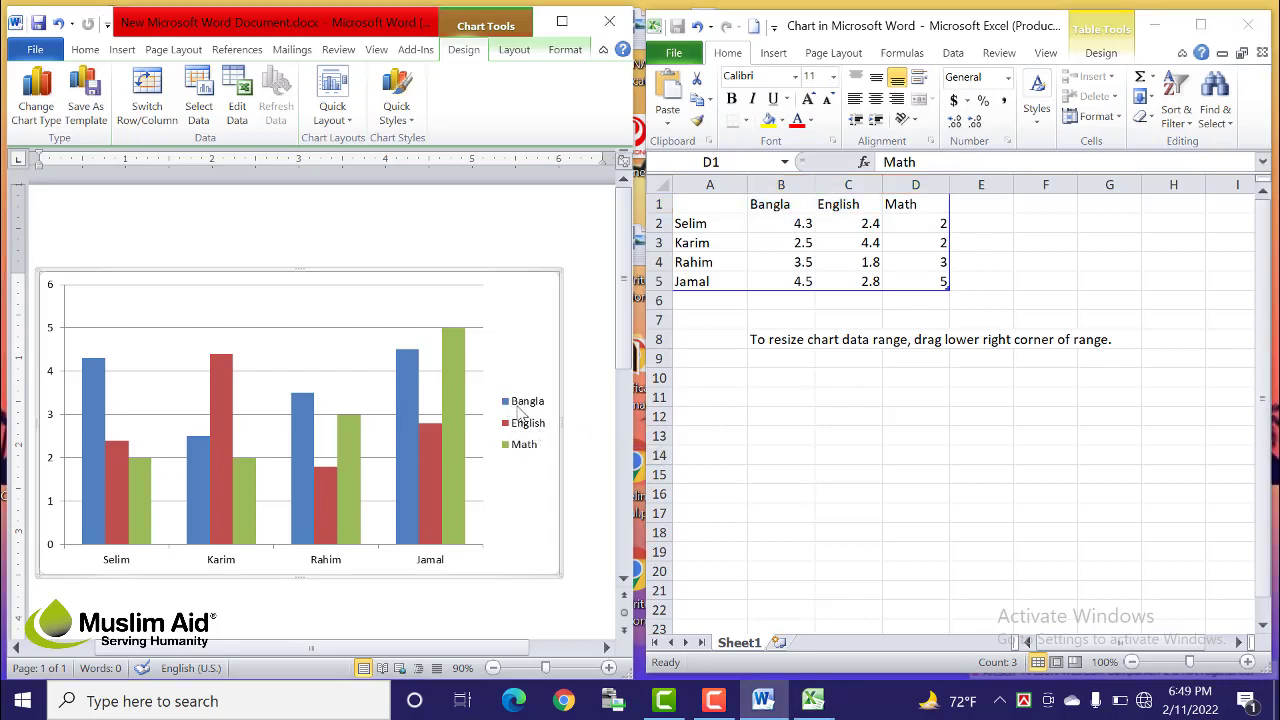
{"action": "mouse_move", "coordinate": [90, 462]}
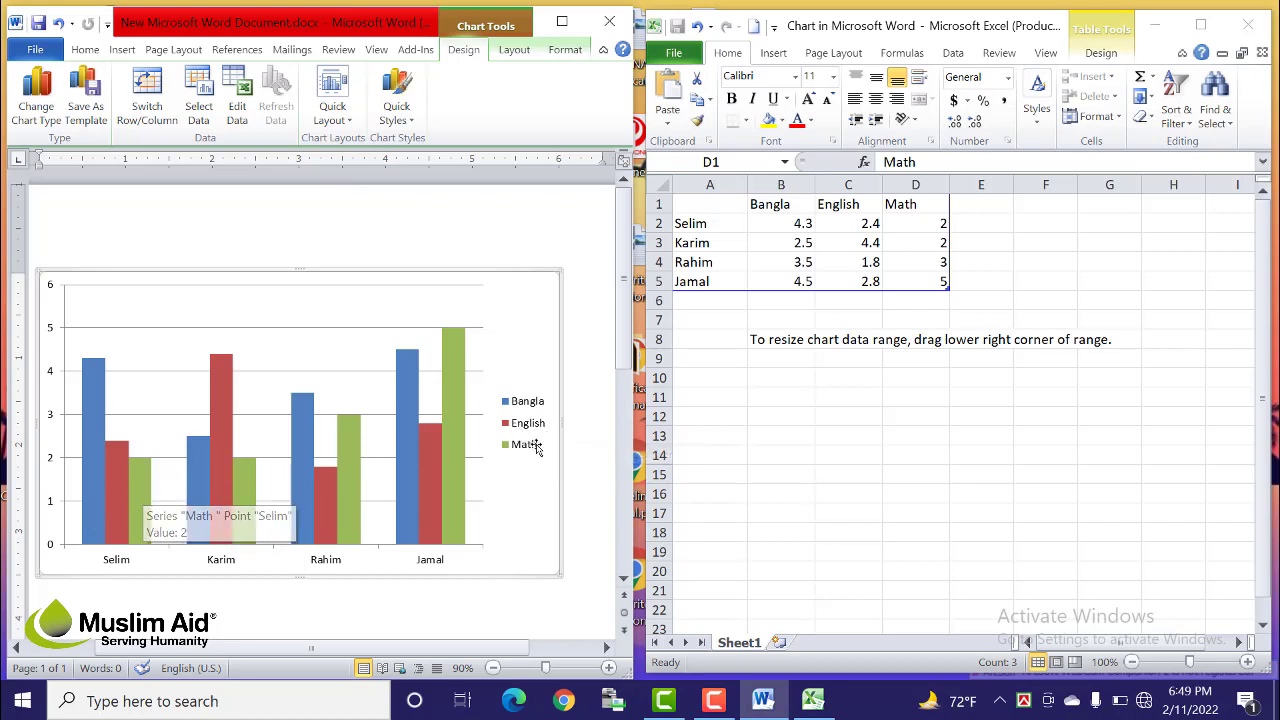
{"action": "mouse_move", "coordinate": [229, 527]}
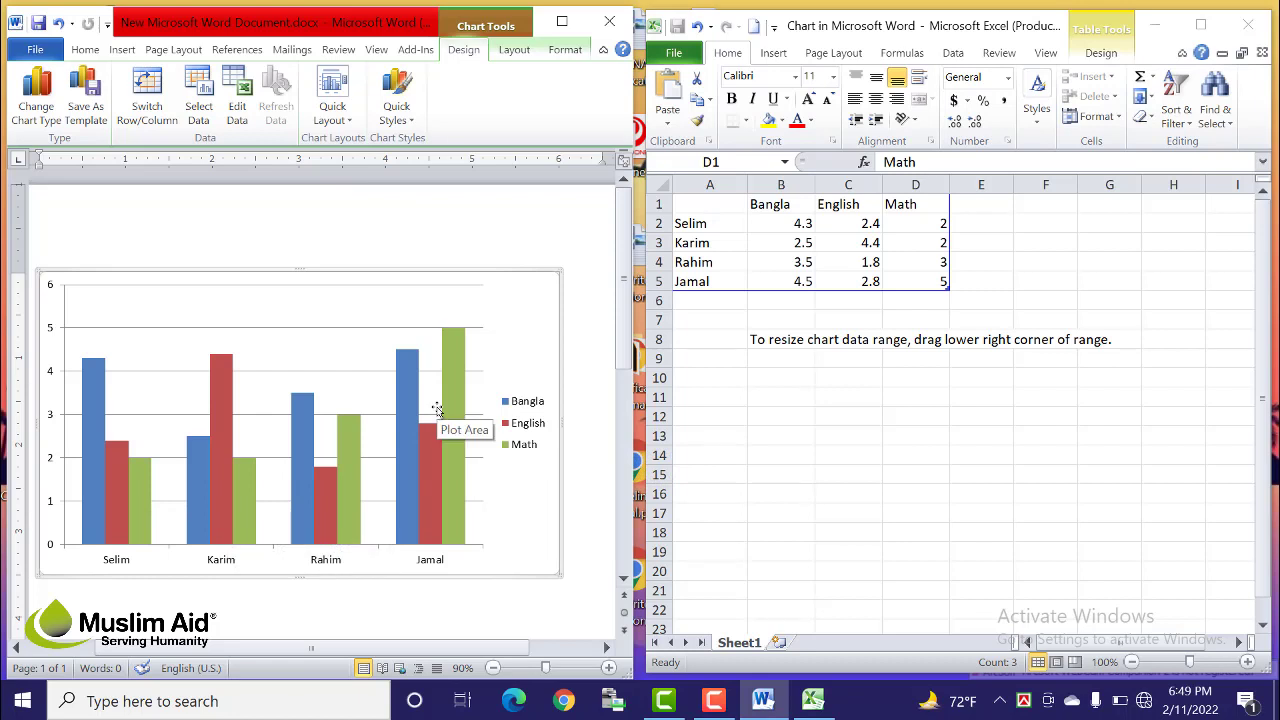
{"action": "left_click", "coordinate": [893, 460]}
{"action": "left_click_drag", "start_coordinate": [802, 224], "coordinate": [932, 281]}
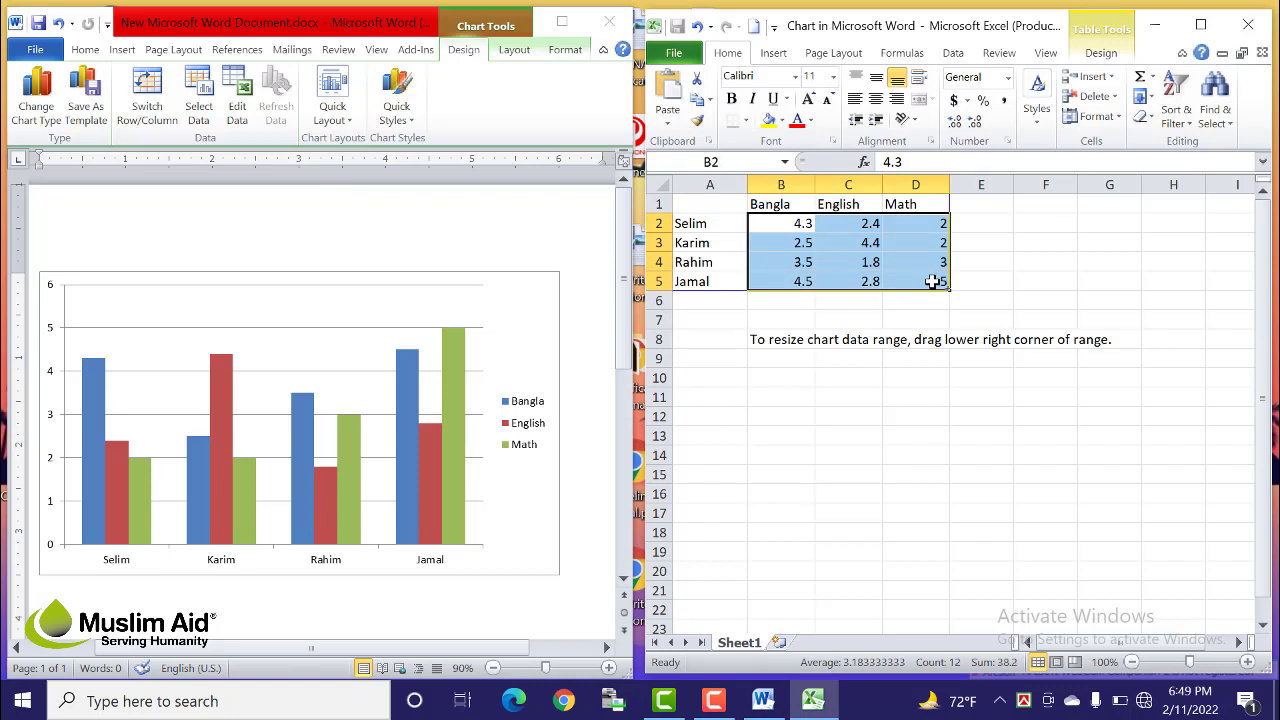
Step: Enter Selim's marks 70, 87, 65 and Karim's marks 34, 45, 65
{"action": "left_click", "coordinate": [928, 281]}
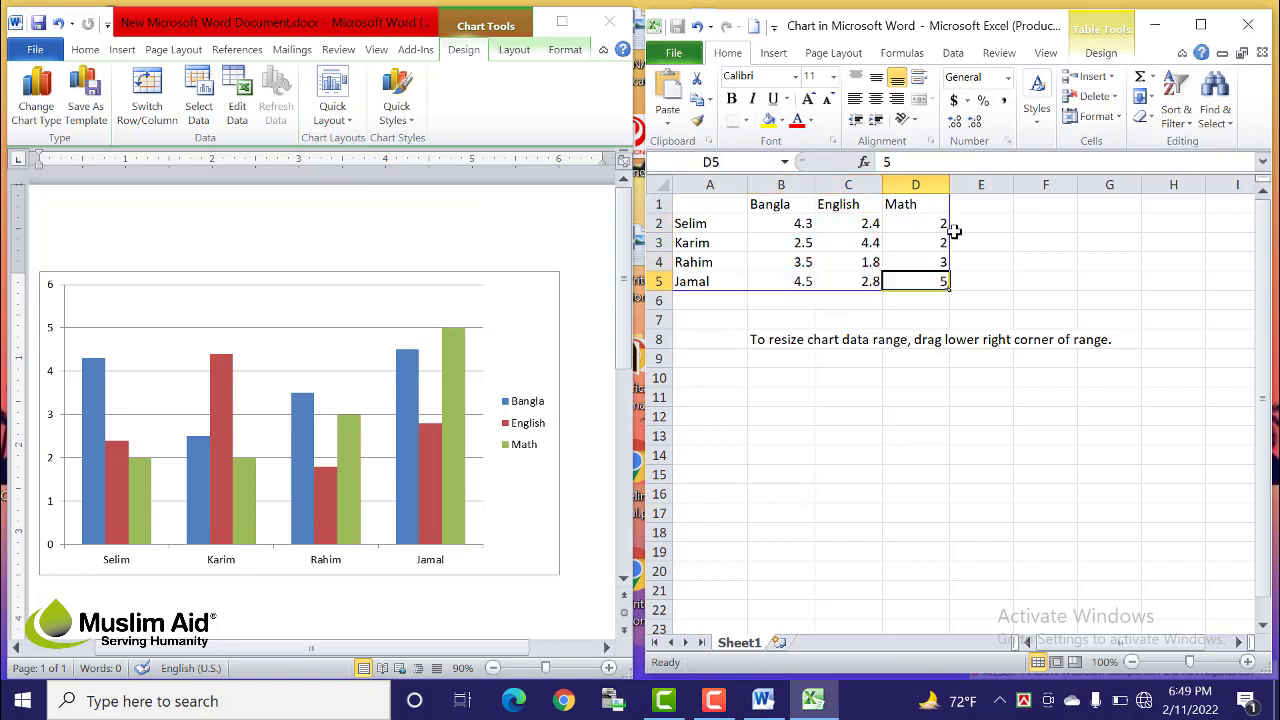
{"action": "left_click", "coordinate": [800, 222]}
{"action": "type", "text": "70"}
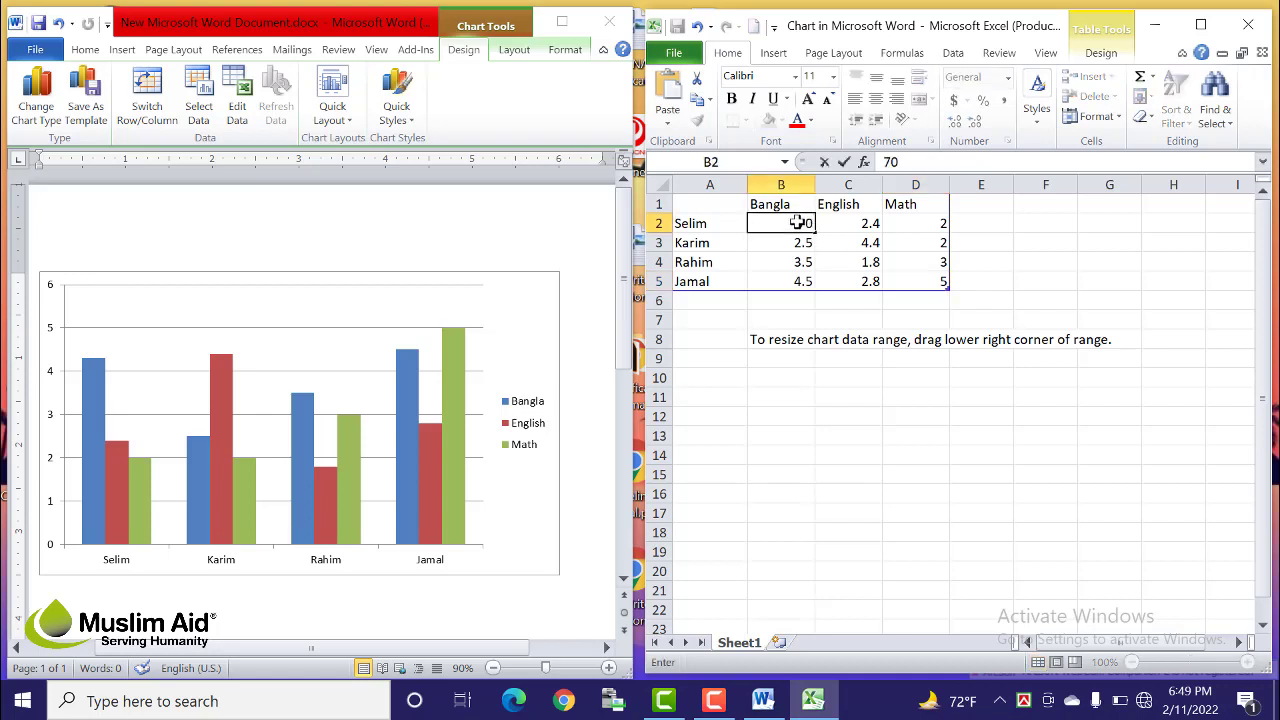
{"action": "key", "text": "Tab"}
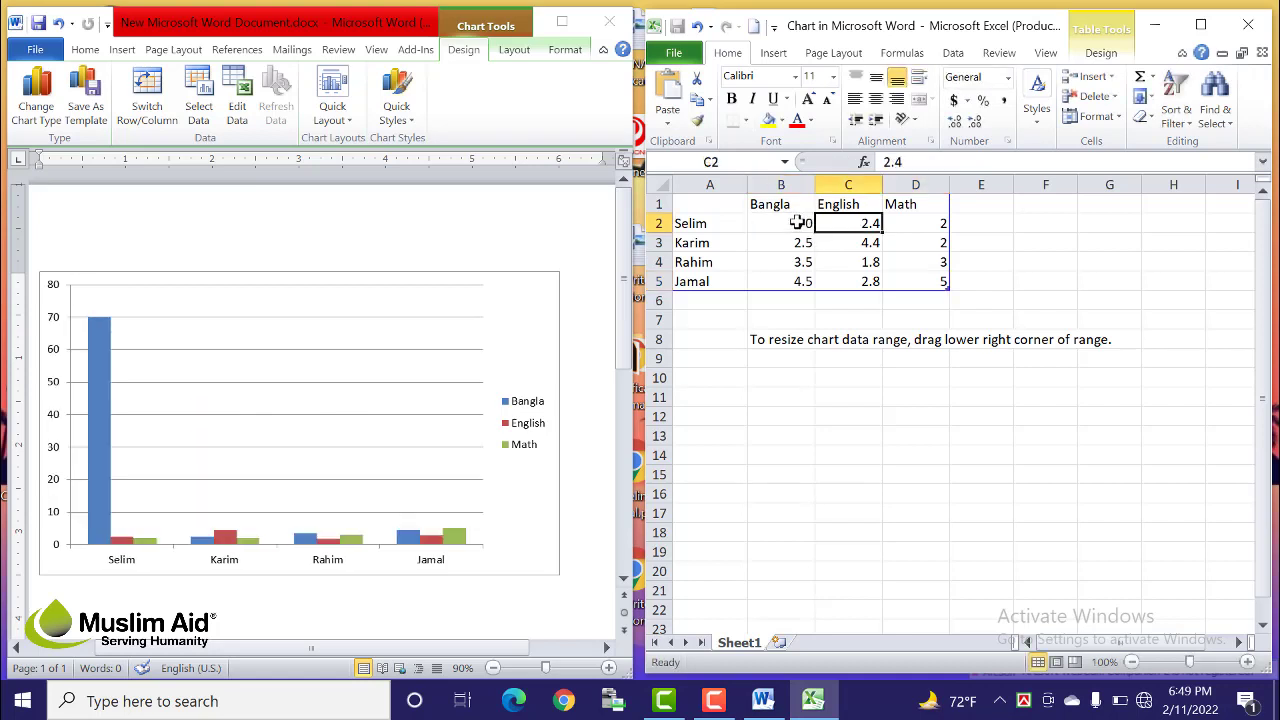
{"action": "type", "text": "87"}
{"action": "key", "text": "Tab"}
{"action": "type", "text": "65"}
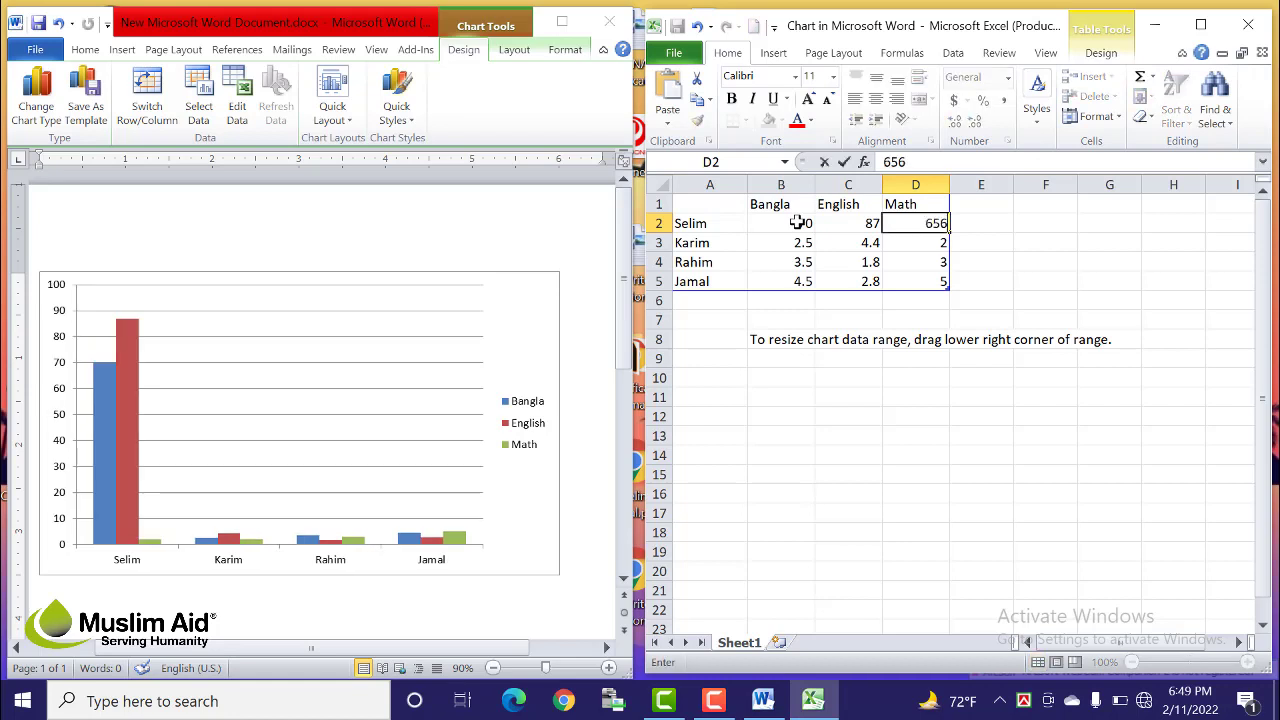
{"action": "key", "text": "BackSpace"}
{"action": "key", "text": "Return"}
{"action": "type", "text": "65"}
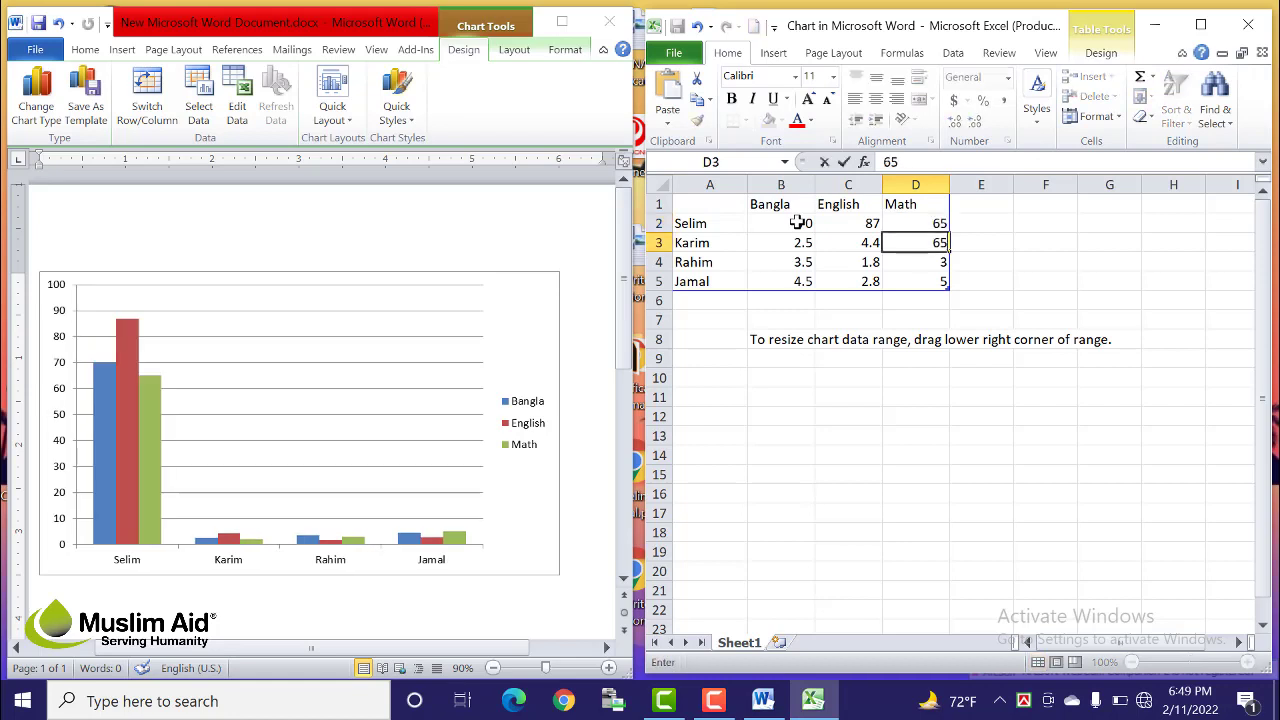
{"action": "key", "text": "Left"}
{"action": "type", "text": "45"}
{"action": "key", "text": "Left"}
{"action": "type", "text": "34"}
{"action": "key", "text": "Right"}
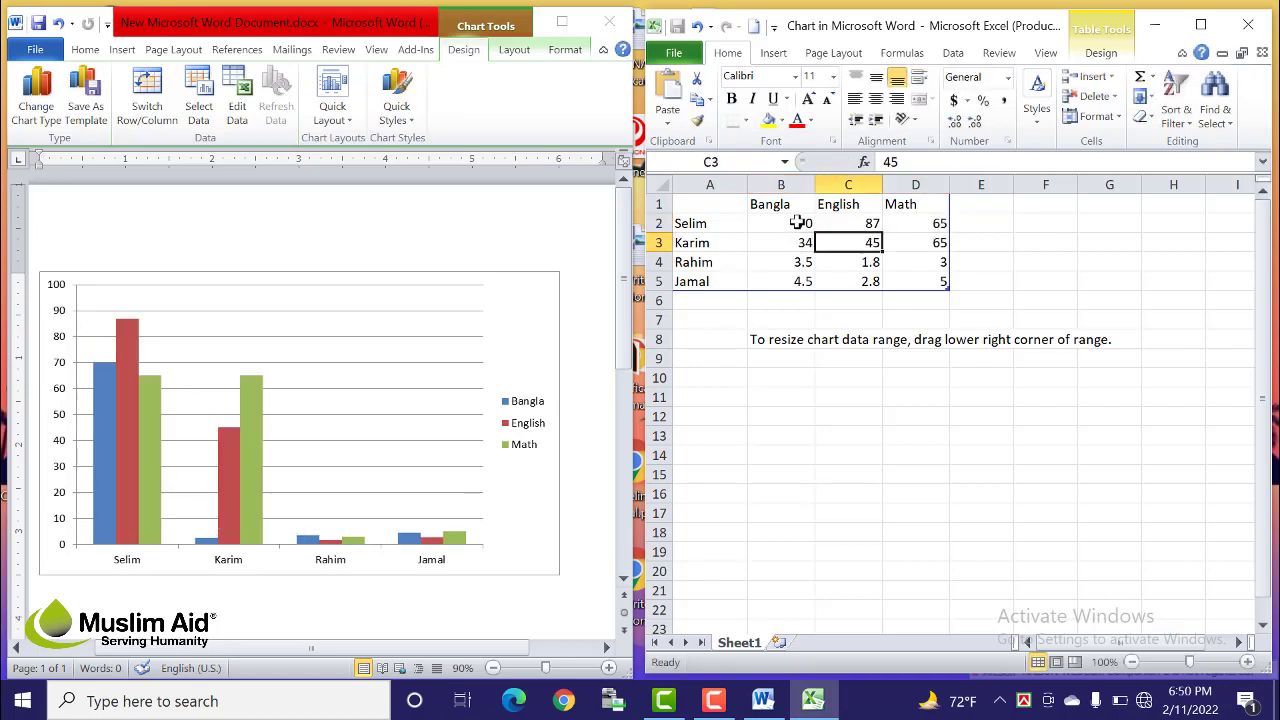
{"action": "key", "text": "Down"}
Step: Enter Rahim's marks 76, 45, 23 and Jamal's 45, 45, then retype Jamal's Bangla mark
{"action": "key", "text": "Left"}
{"action": "type", "text": "7"}
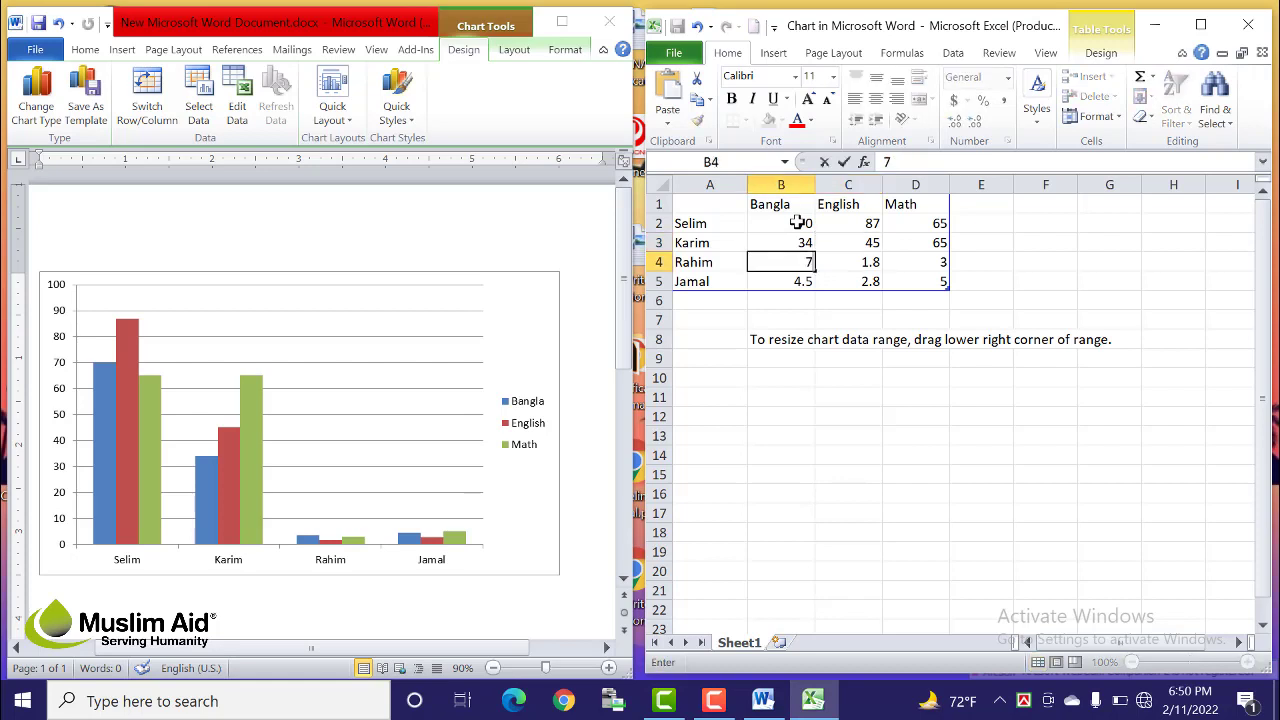
{"action": "type", "text": "6"}
{"action": "key", "text": "Right"}
{"action": "type", "text": "45"}
{"action": "key", "text": "Right"}
{"action": "type", "text": "23"}
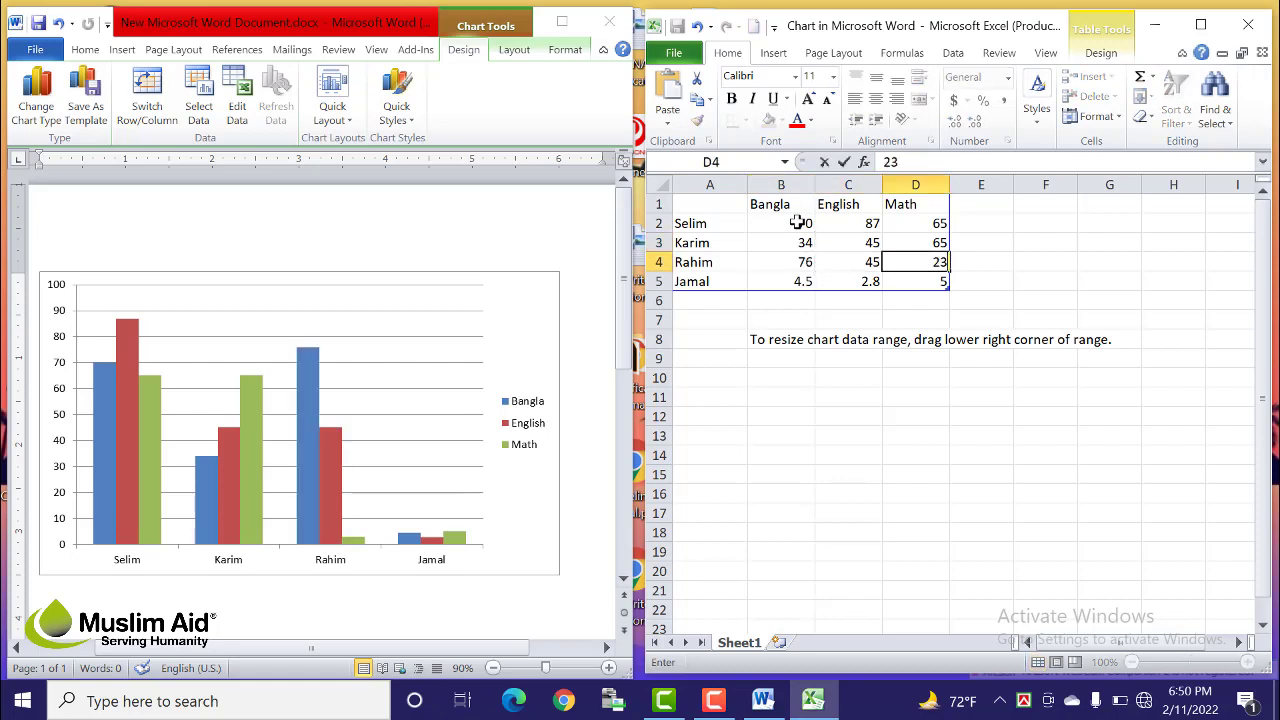
{"action": "key", "text": "Down"}
{"action": "key", "text": "Left"}
{"action": "key", "text": "Right"}
{"action": "type", "text": "45"}
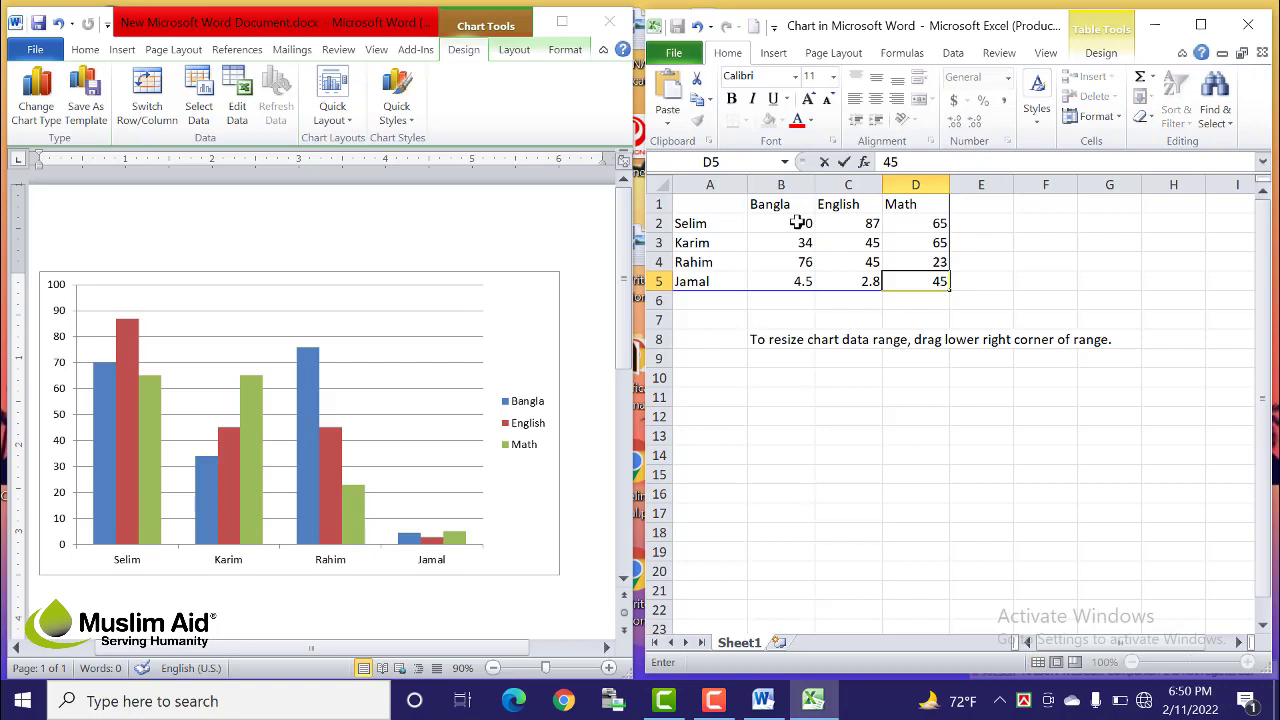
{"action": "key", "text": "Left"}
{"action": "type", "text": "45"}
{"action": "key", "text": "Right"}
{"action": "key", "text": "Left"}
{"action": "key", "text": "Left"}
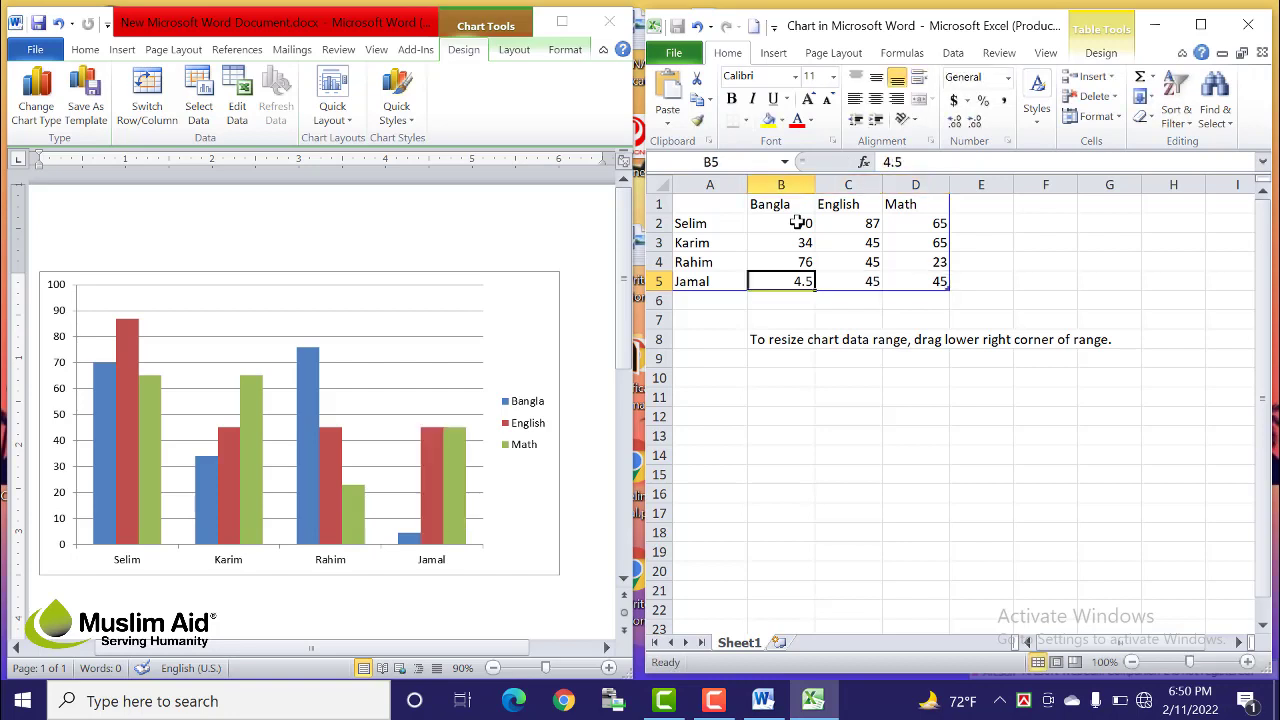
{"action": "type", "text": "-0"}
{"action": "key", "text": "BackSpace"}
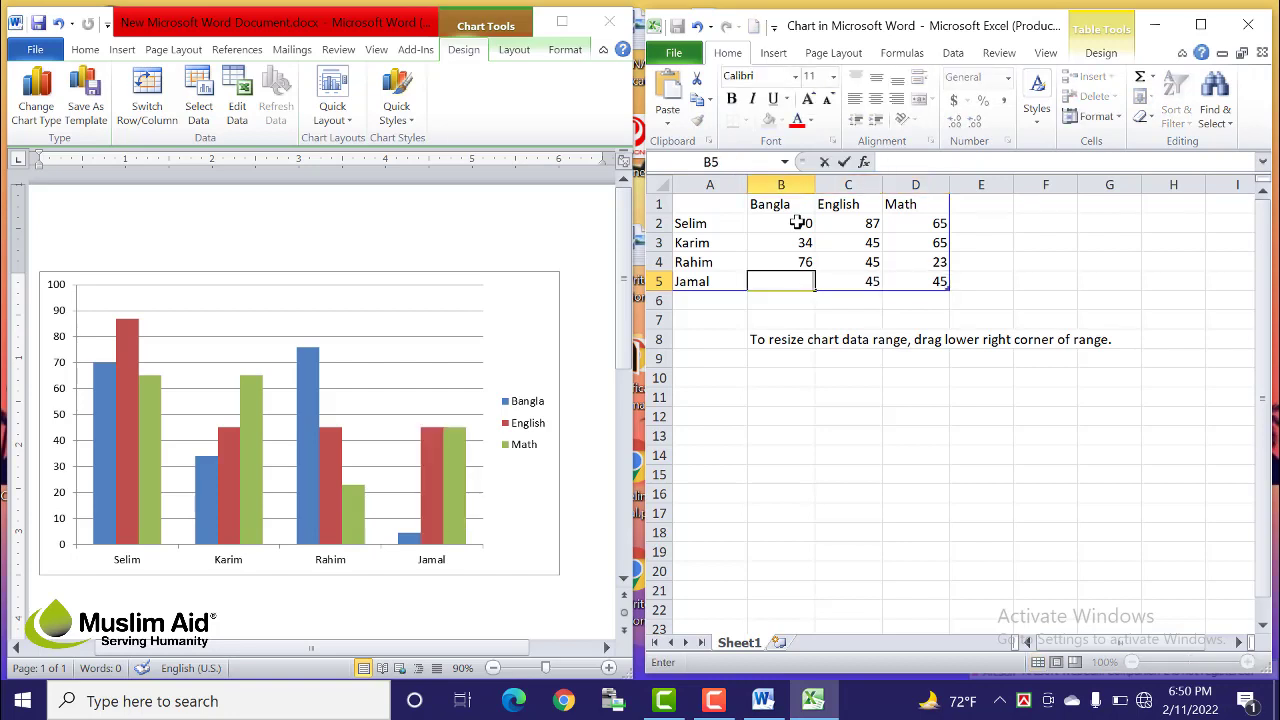
{"action": "type", "text": "98"}
{"action": "left_click", "coordinate": [875, 402]}
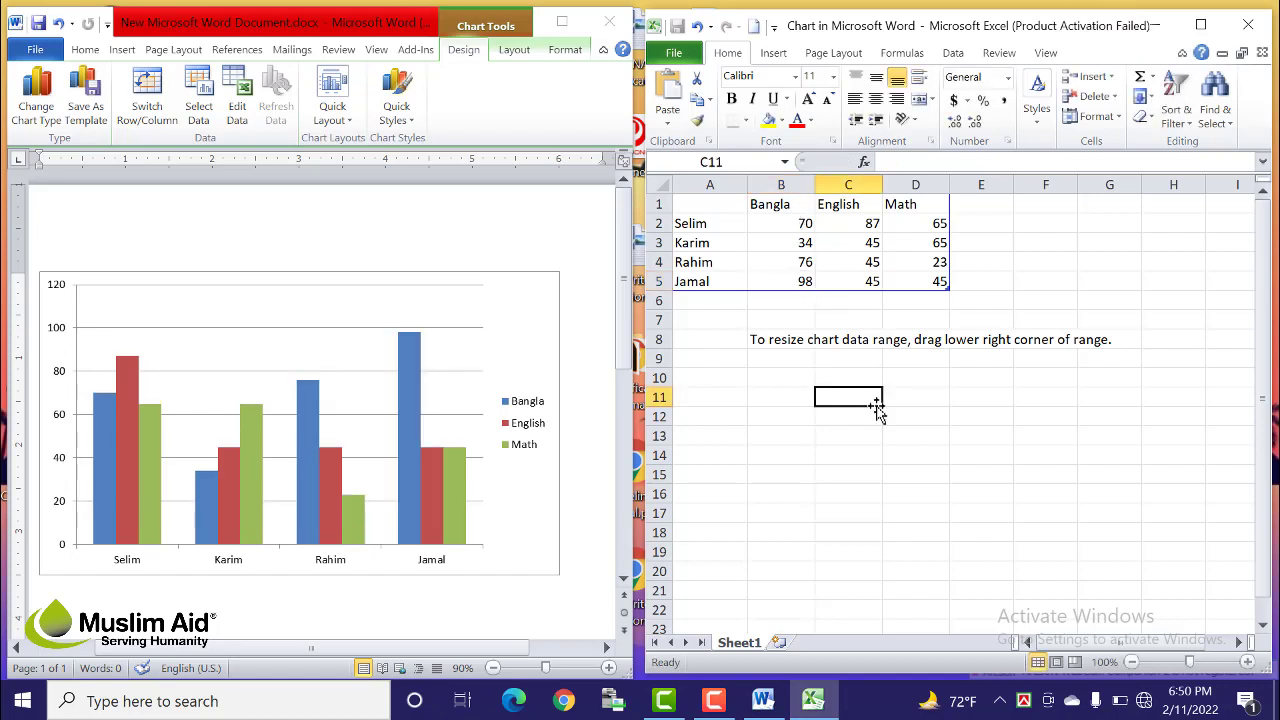
{"action": "left_click", "coordinate": [931, 412]}
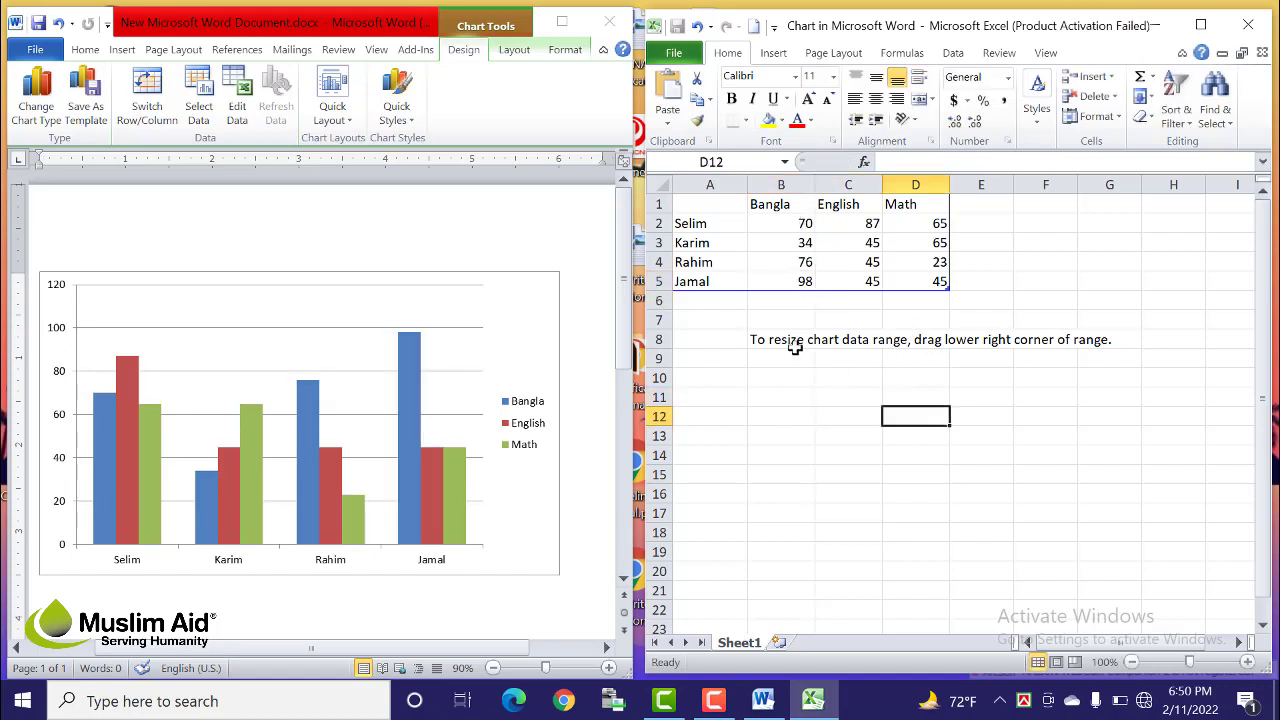
{"action": "left_click_drag", "start_coordinate": [712, 225], "coordinate": [962, 286]}
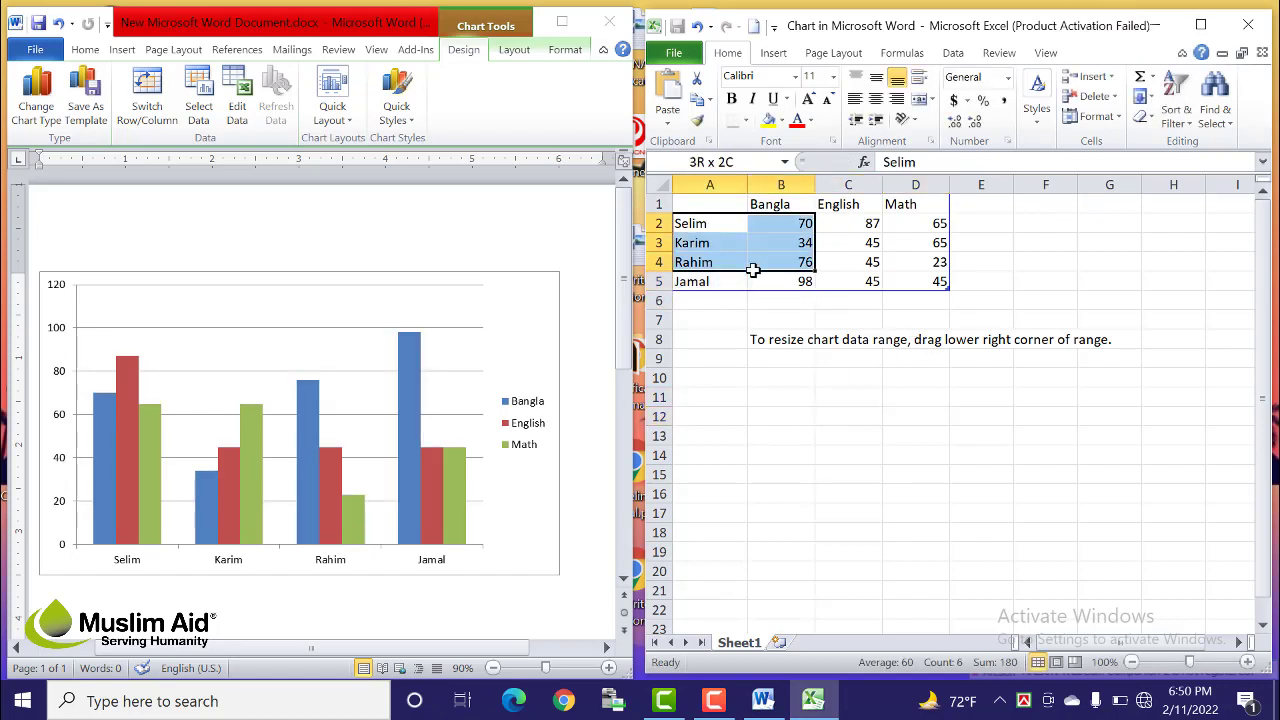
{"action": "left_click", "coordinate": [888, 280]}
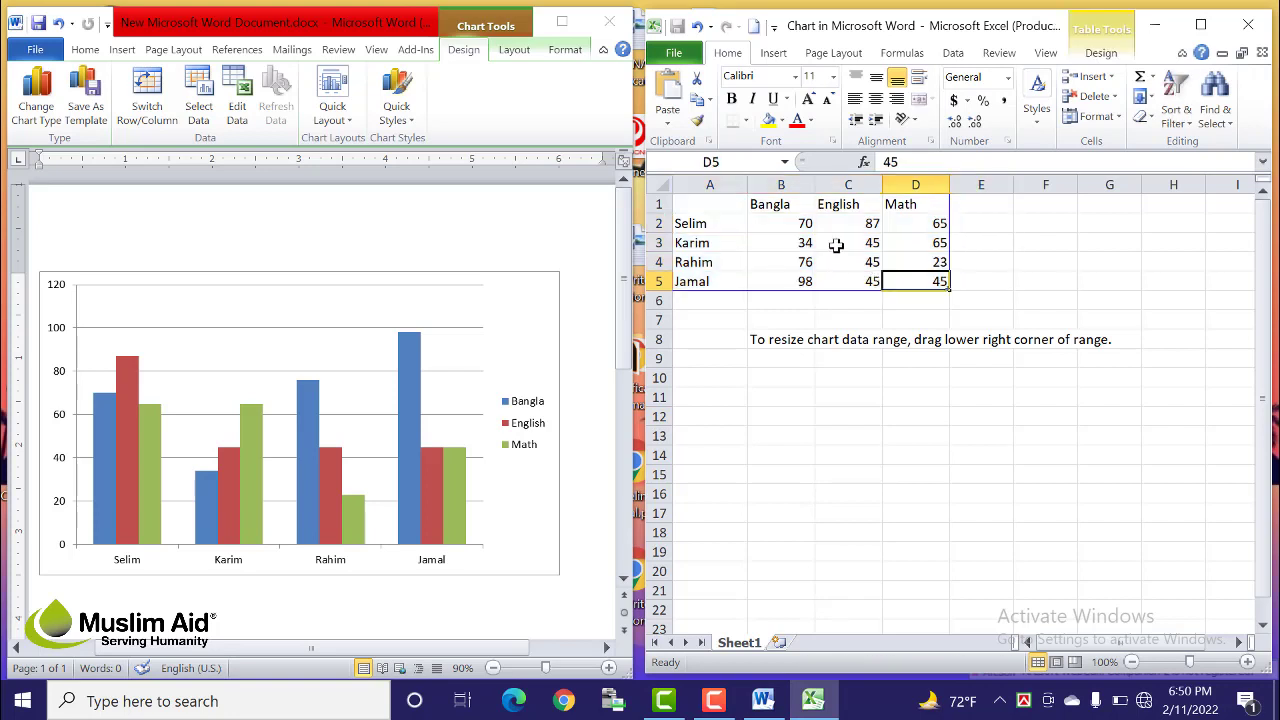
{"action": "left_click_drag", "start_coordinate": [805, 222], "coordinate": [932, 283]}
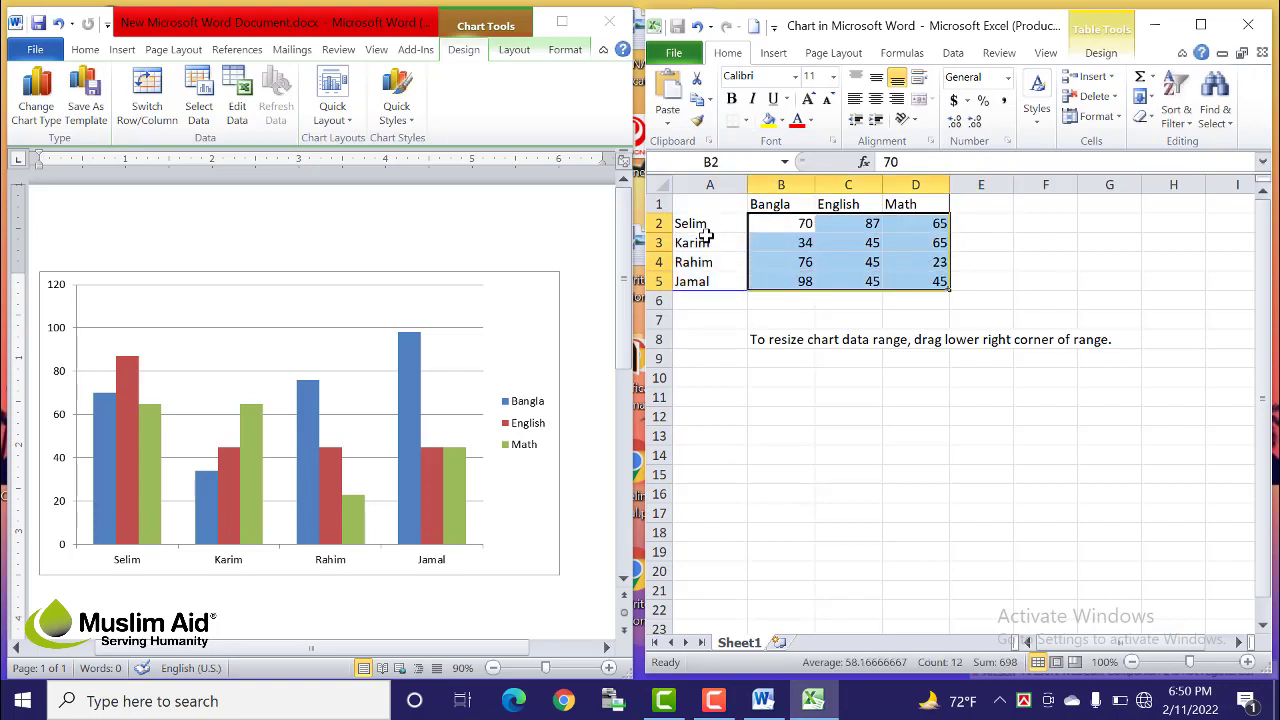
{"action": "left_click_drag", "start_coordinate": [706, 224], "coordinate": [709, 283]}
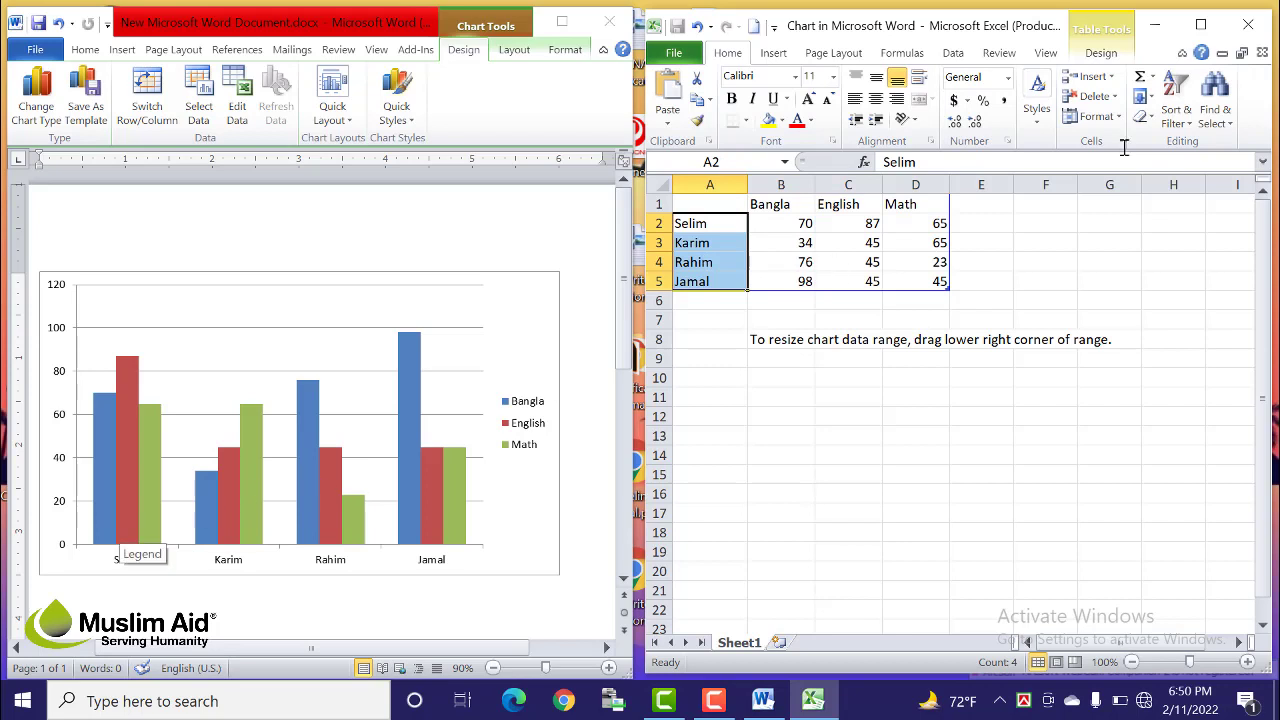
{"action": "left_click", "coordinate": [981, 204]}
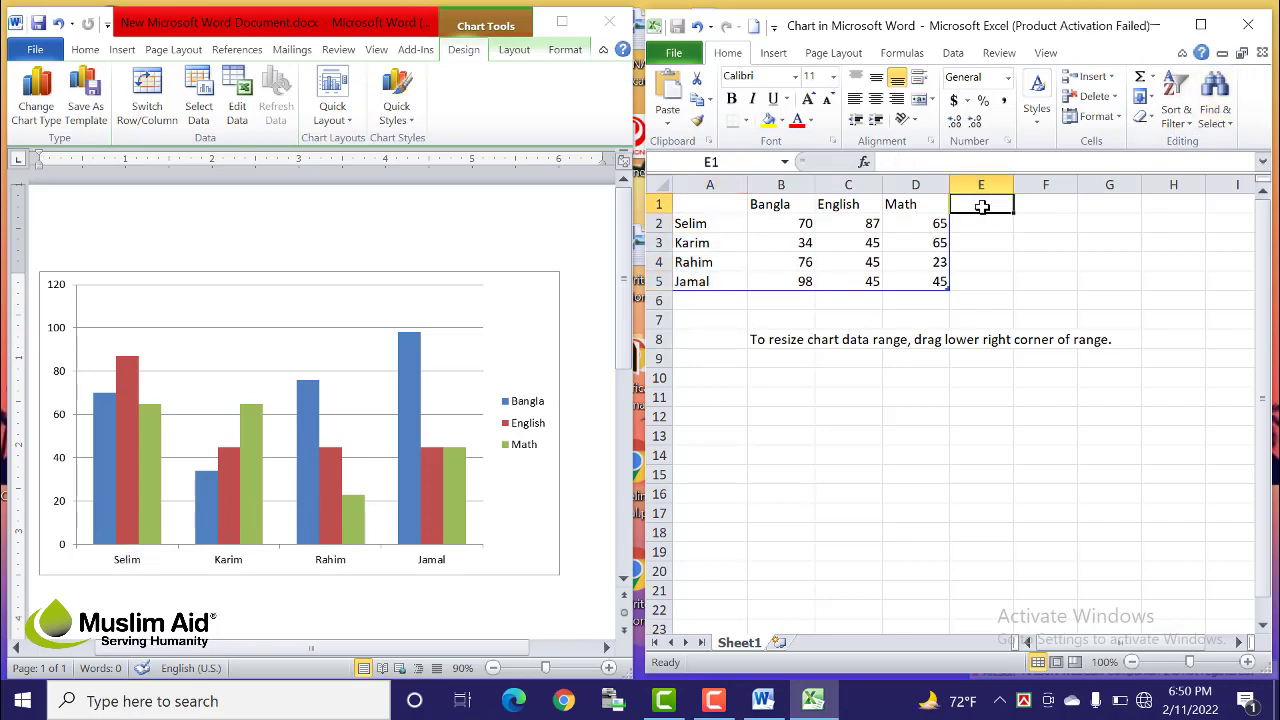
Step: Add a Science heading in E1 with marks 65, 45, 34 and 56 in E2:E5
{"action": "type", "text": "Science"}
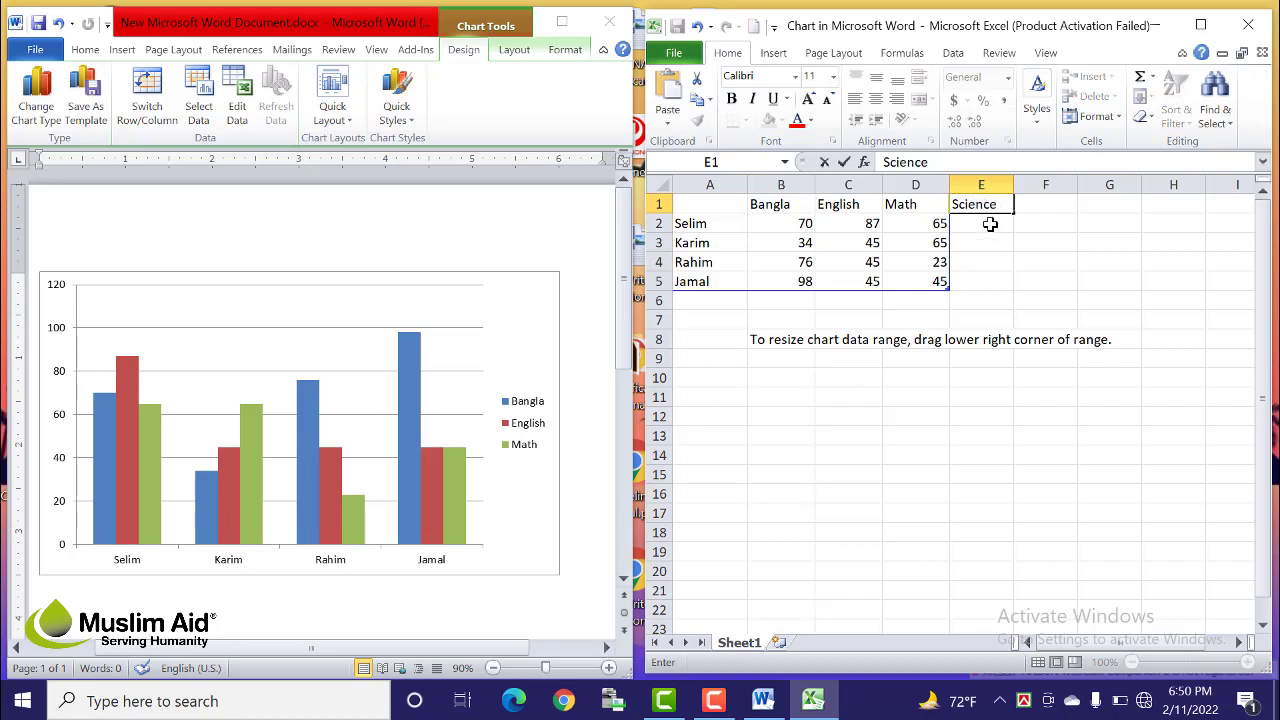
{"action": "key", "text": "Return"}
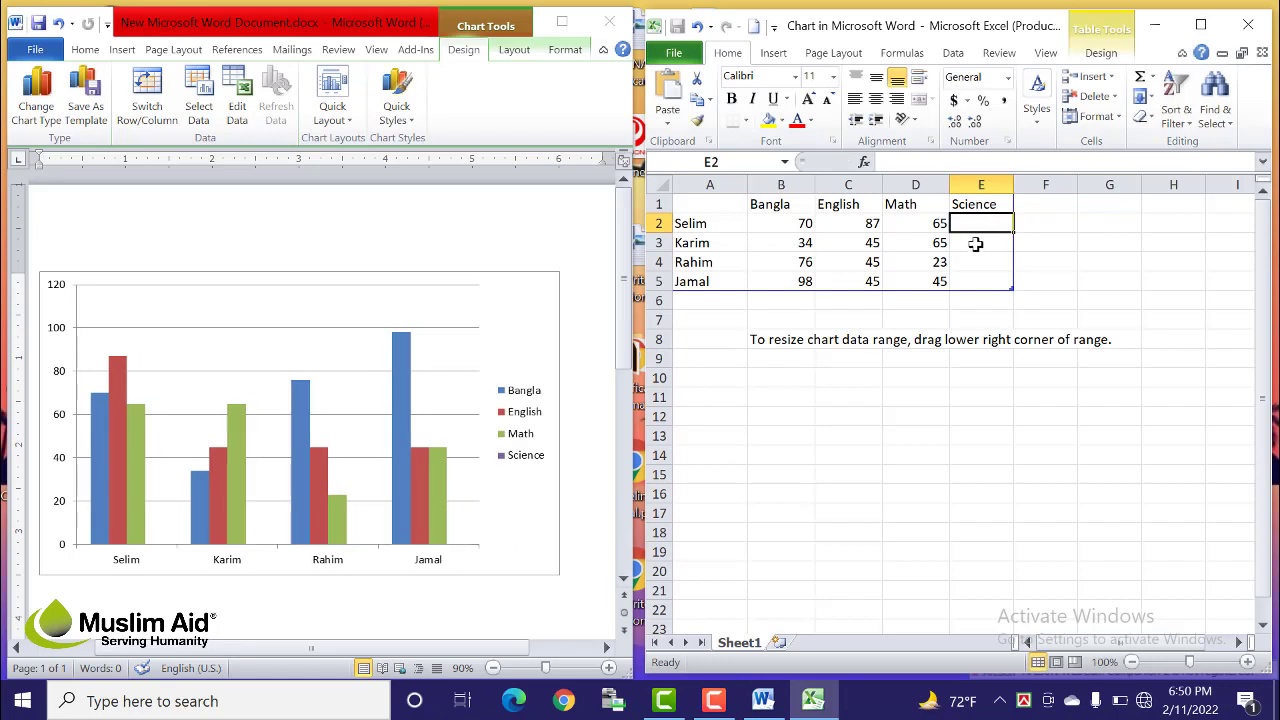
{"action": "type", "text": "65"}
{"action": "key", "text": "Return"}
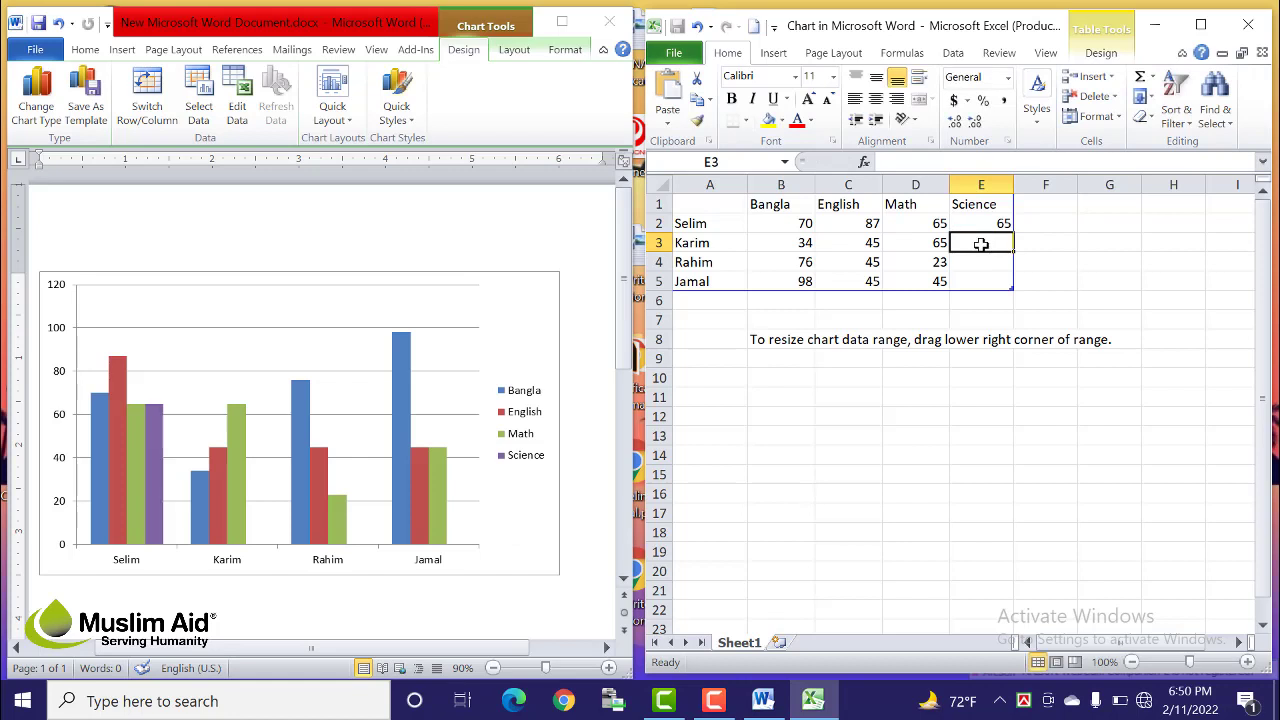
{"action": "type", "text": "45"}
{"action": "key", "text": "Return"}
{"action": "type", "text": "34"}
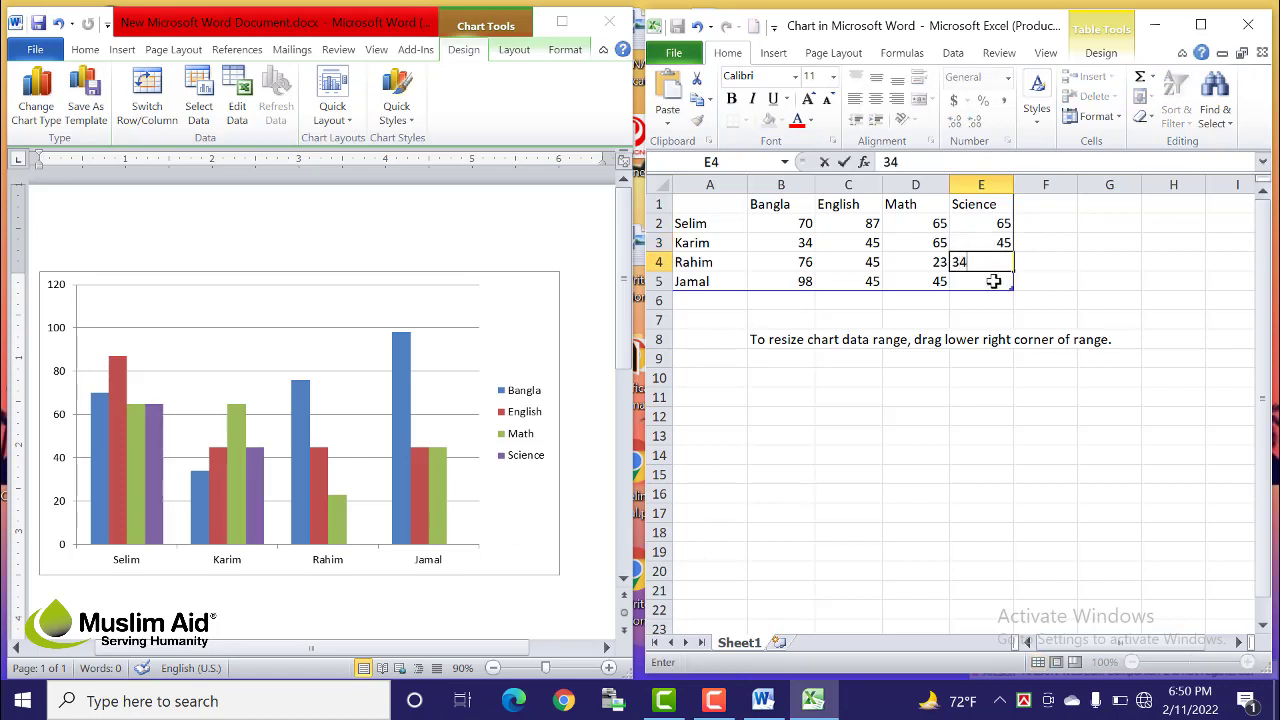
{"action": "key", "text": "Return"}
{"action": "type", "text": "56"}
{"action": "left_click", "coordinate": [1082, 402]}
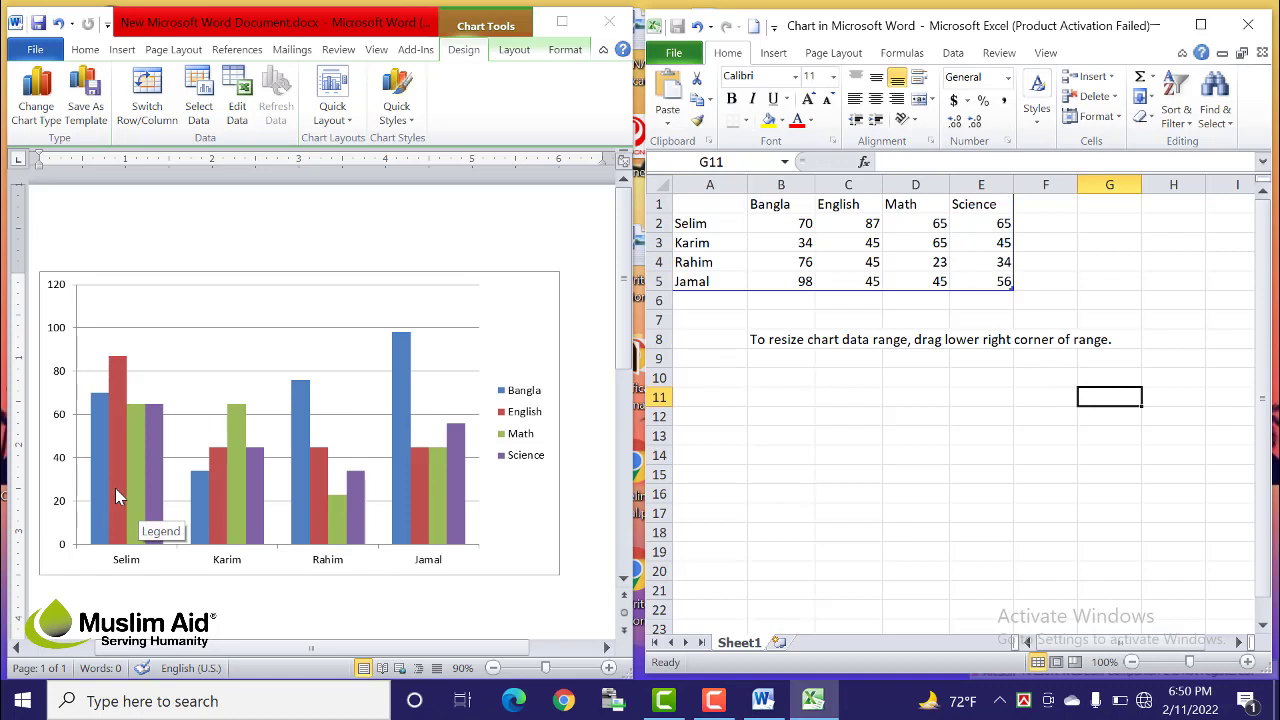
{"action": "left_click", "coordinate": [817, 481]}
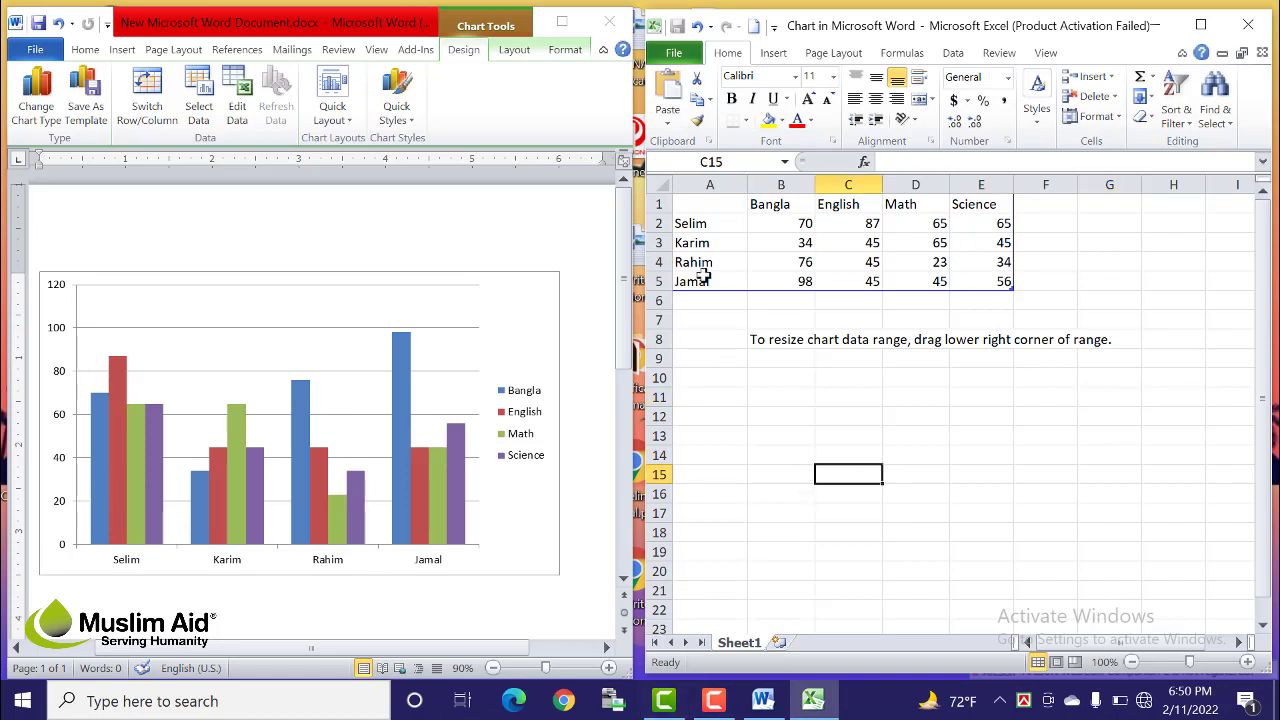
{"action": "left_click", "coordinate": [695, 302]}
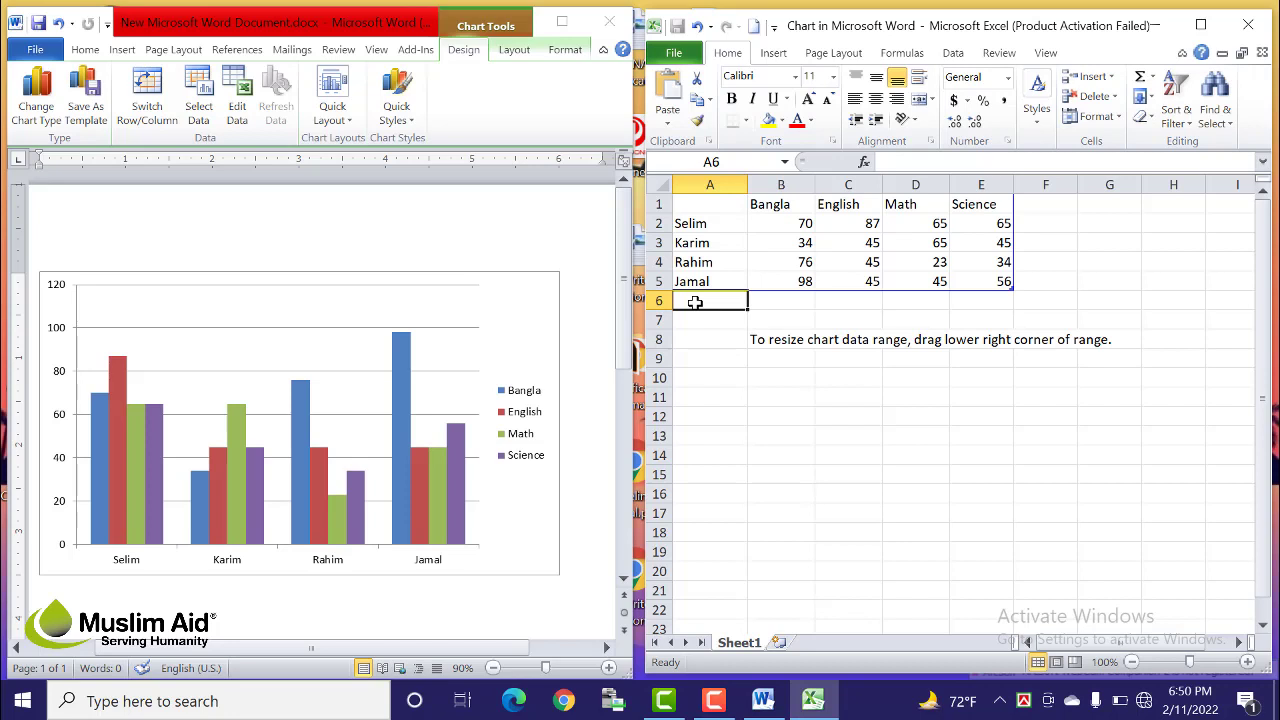
Step: Enter Kamal in row 6 with marks 54, 56, 56 and 45
{"action": "type", "text": "Kal"}
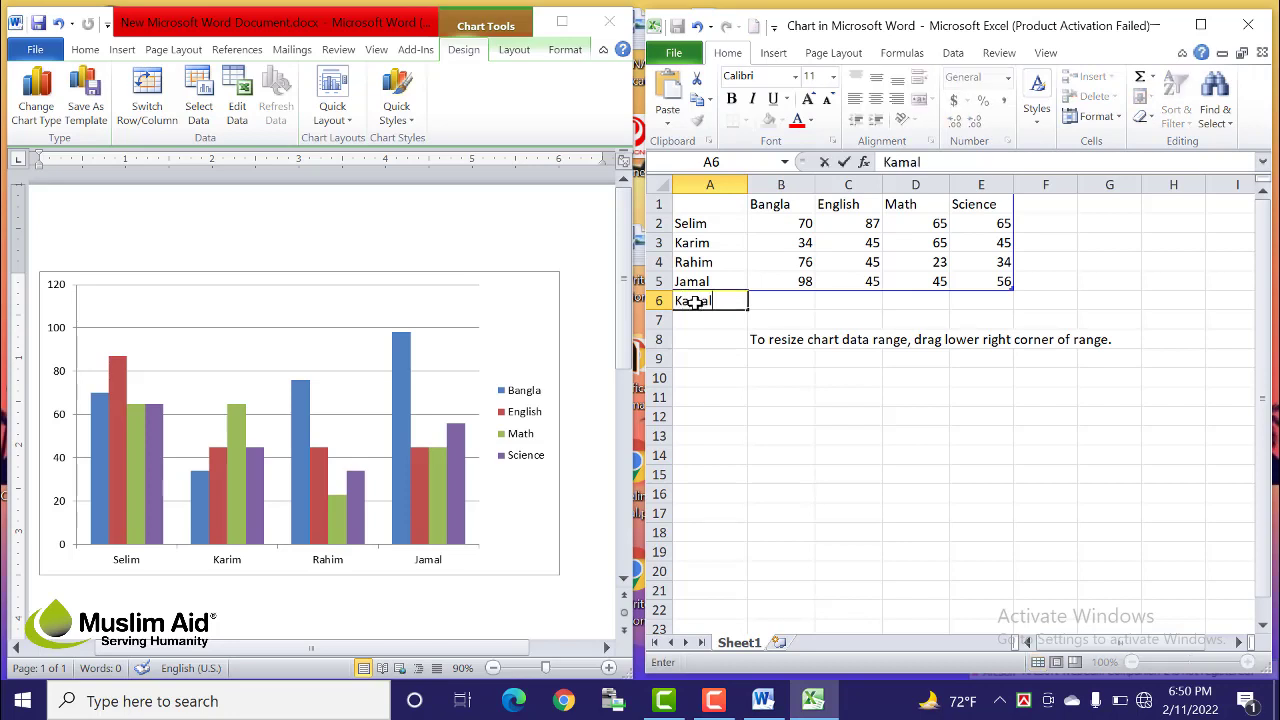
{"action": "left_click", "coordinate": [785, 300]}
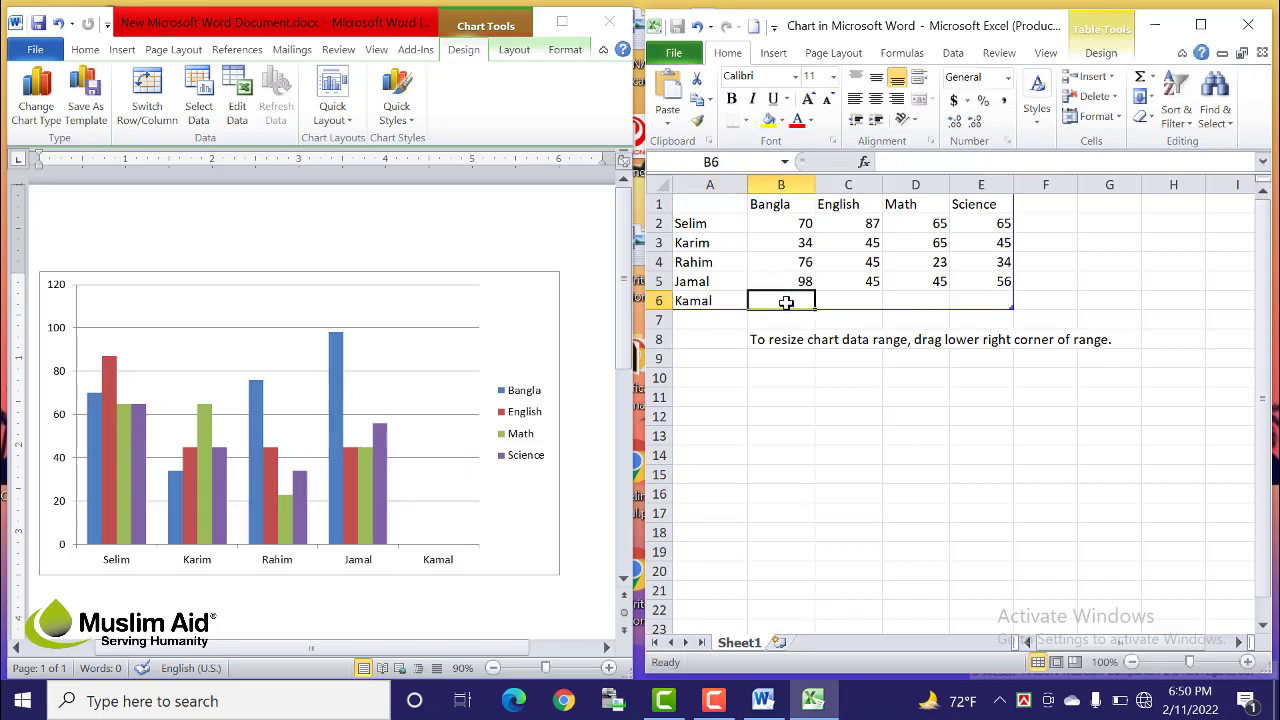
{"action": "type", "text": "545"}
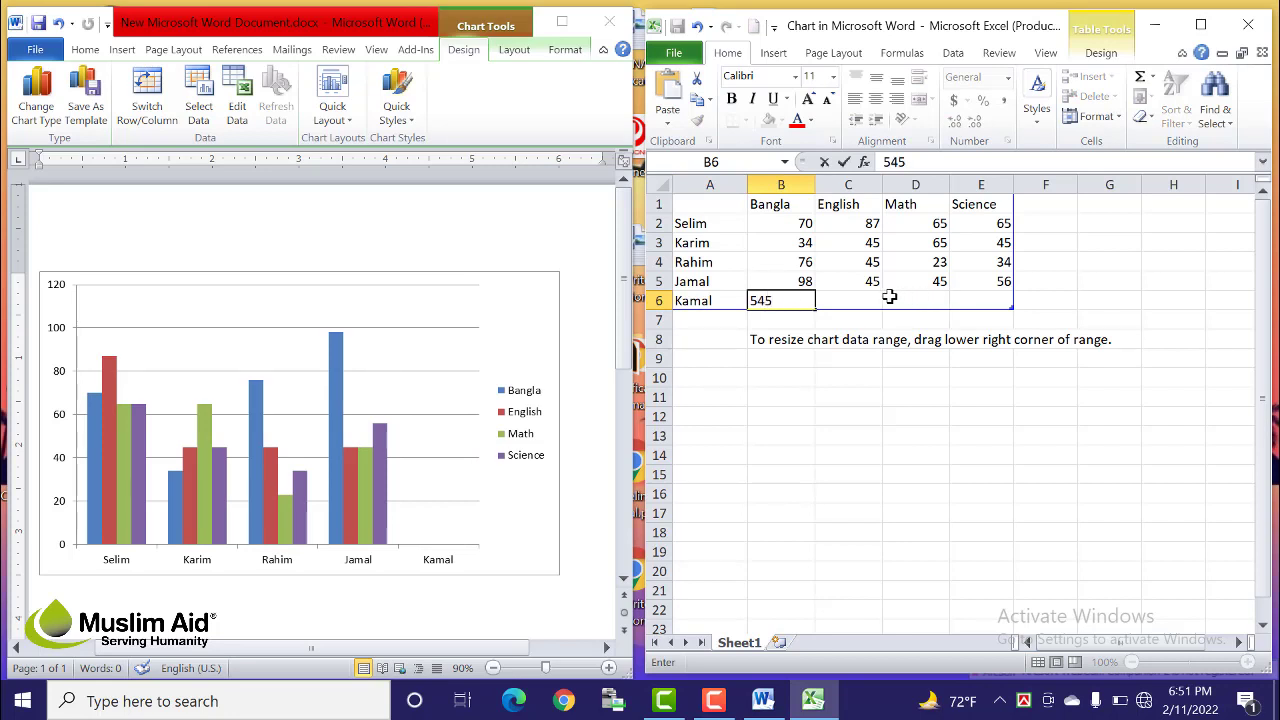
{"action": "key", "text": "BackSpace"}
{"action": "key", "text": "Tab"}
{"action": "type", "text": "5654"}
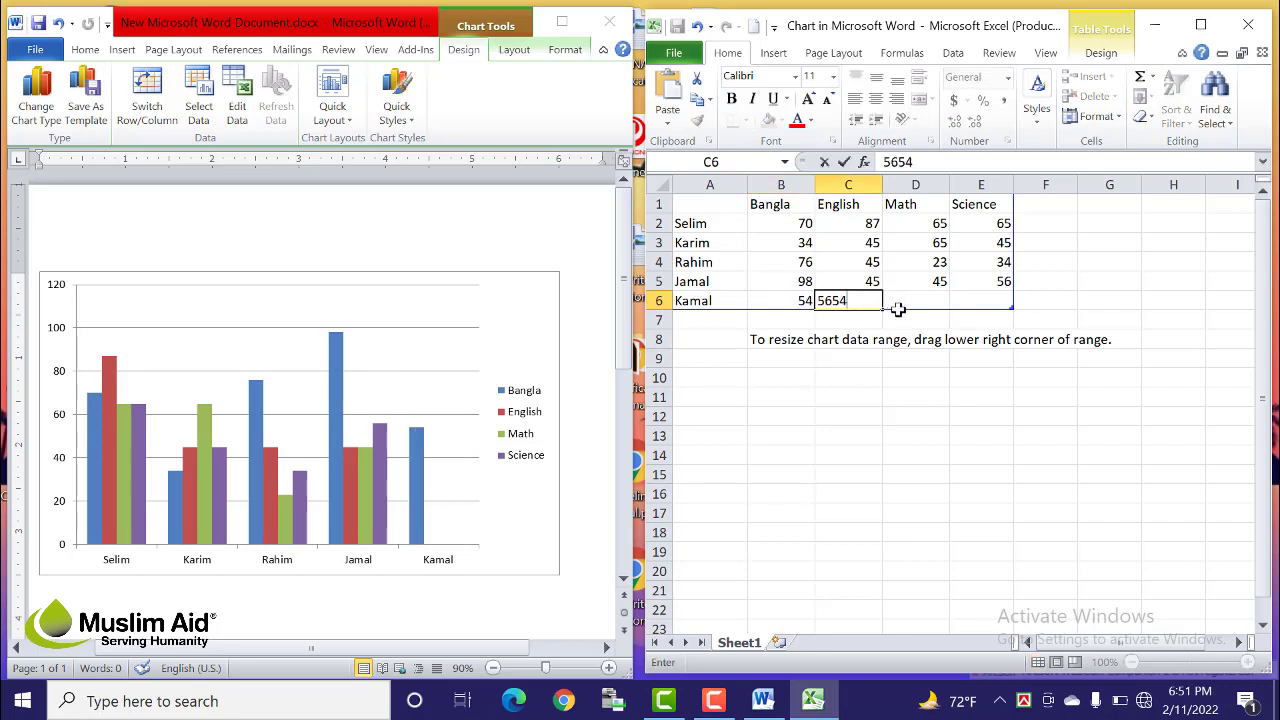
{"action": "key", "text": "BackSpace"}
{"action": "key", "text": "BackSpace"}
{"action": "key", "text": "Tab"}
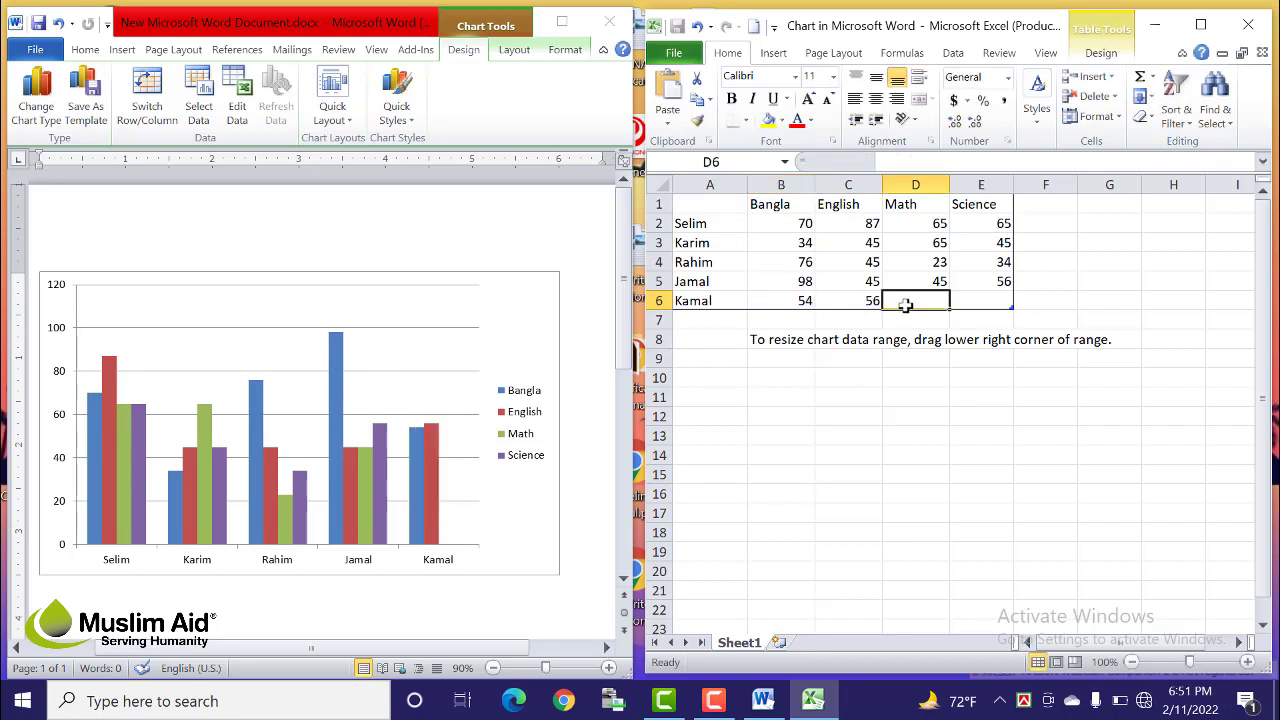
{"action": "type", "text": "56"}
{"action": "key", "text": "Tab"}
{"action": "type", "text": "45"}
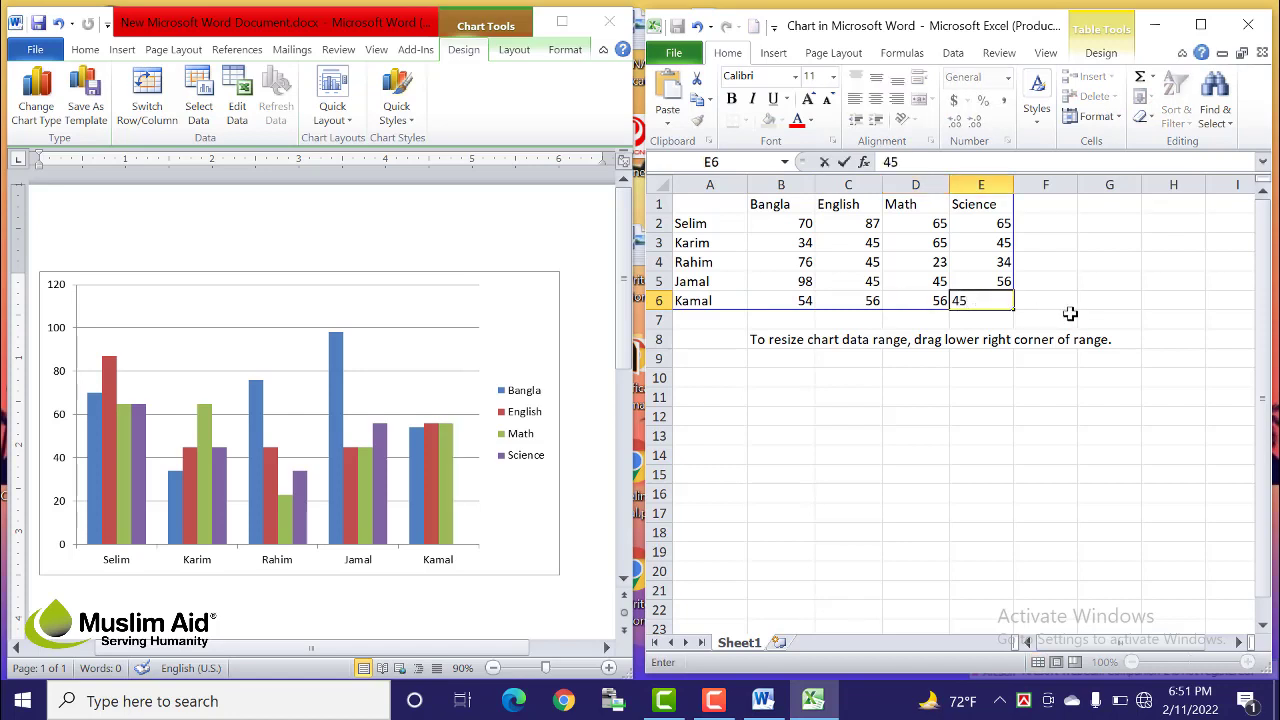
{"action": "left_click", "coordinate": [1067, 316]}
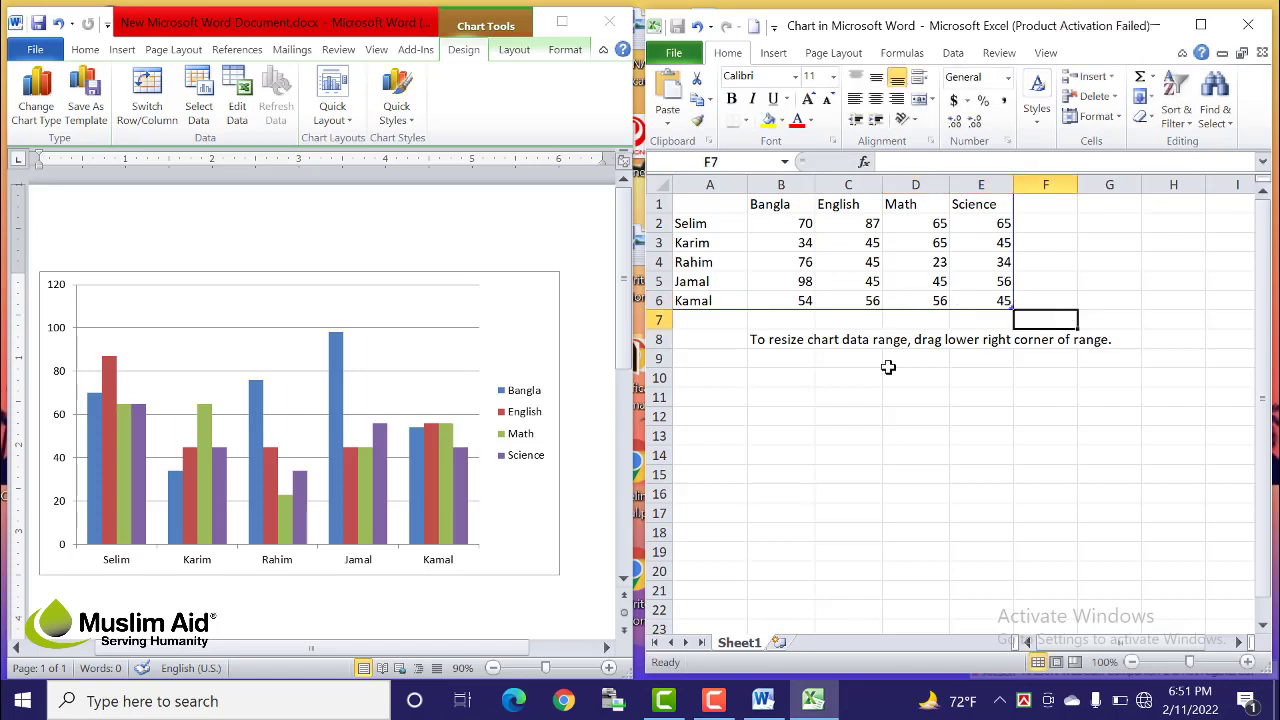
{"action": "left_click", "coordinate": [724, 510]}
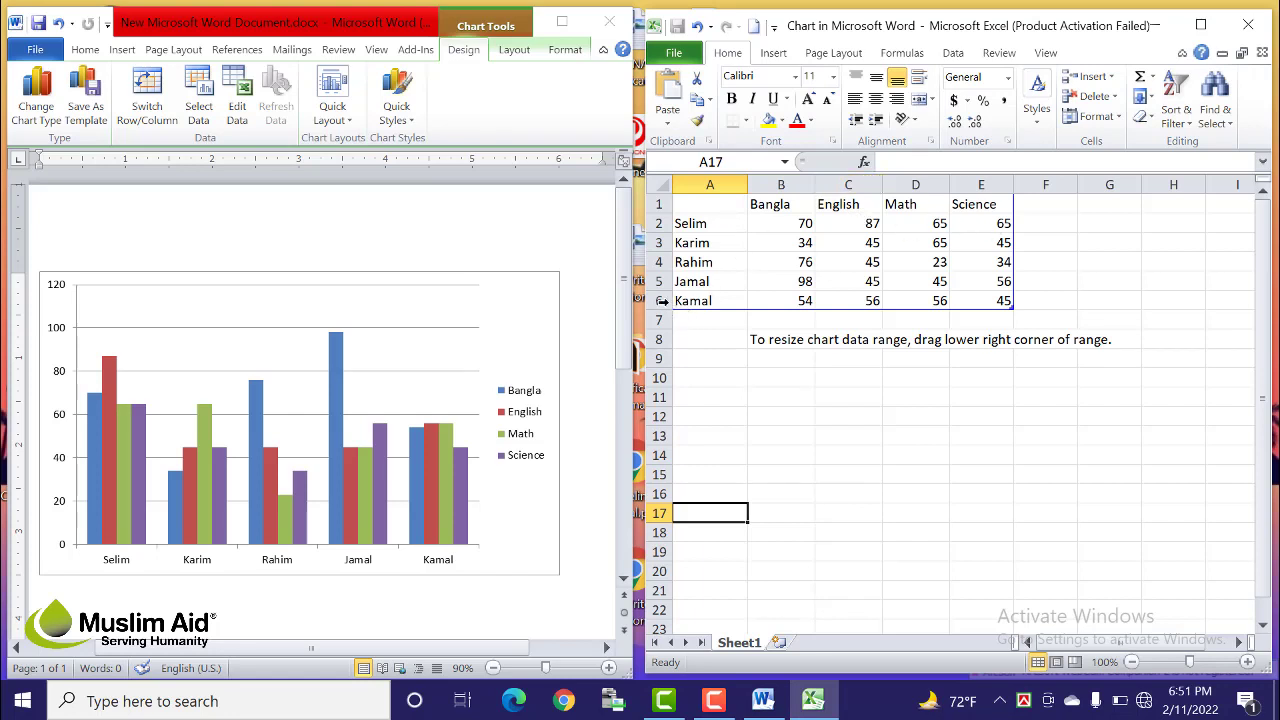
Step: Delete the Jamal and Kamal rows from the chart data sheet
{"action": "left_click_drag", "start_coordinate": [656, 284], "coordinate": [656, 303]}
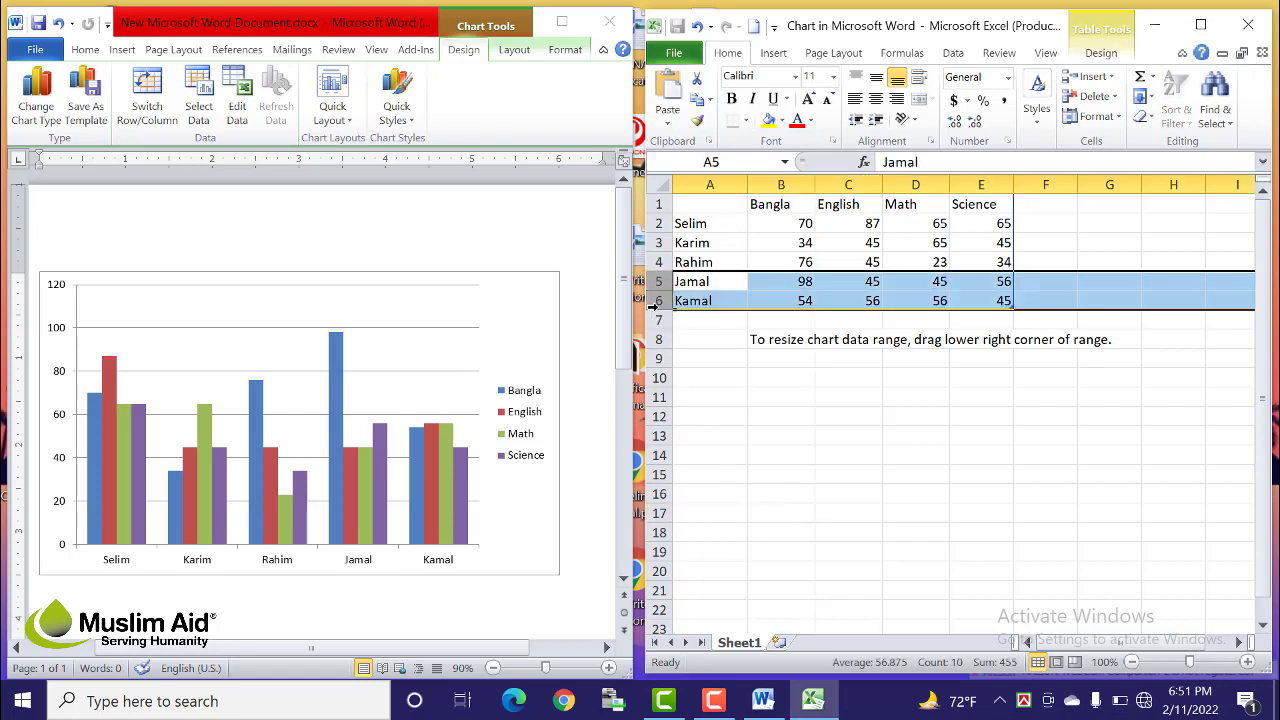
{"action": "right_click", "coordinate": [807, 291]}
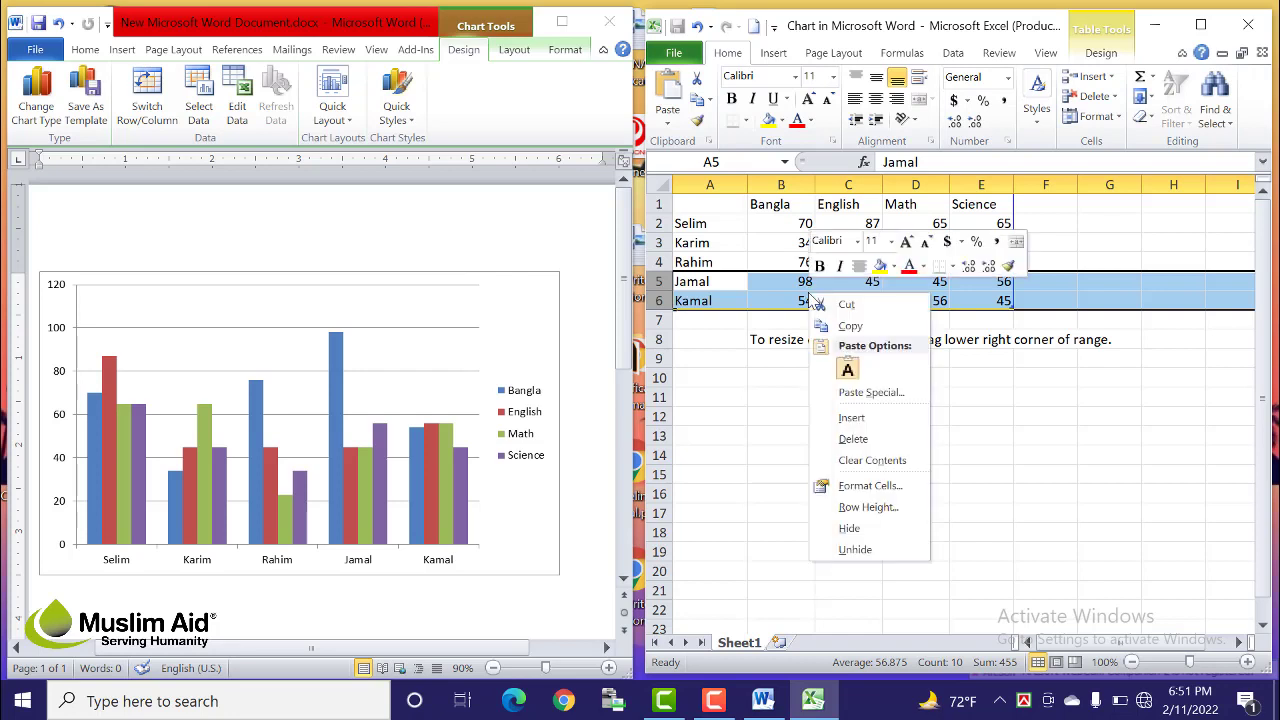
{"action": "left_click", "coordinate": [855, 439]}
{"action": "left_click", "coordinate": [874, 452]}
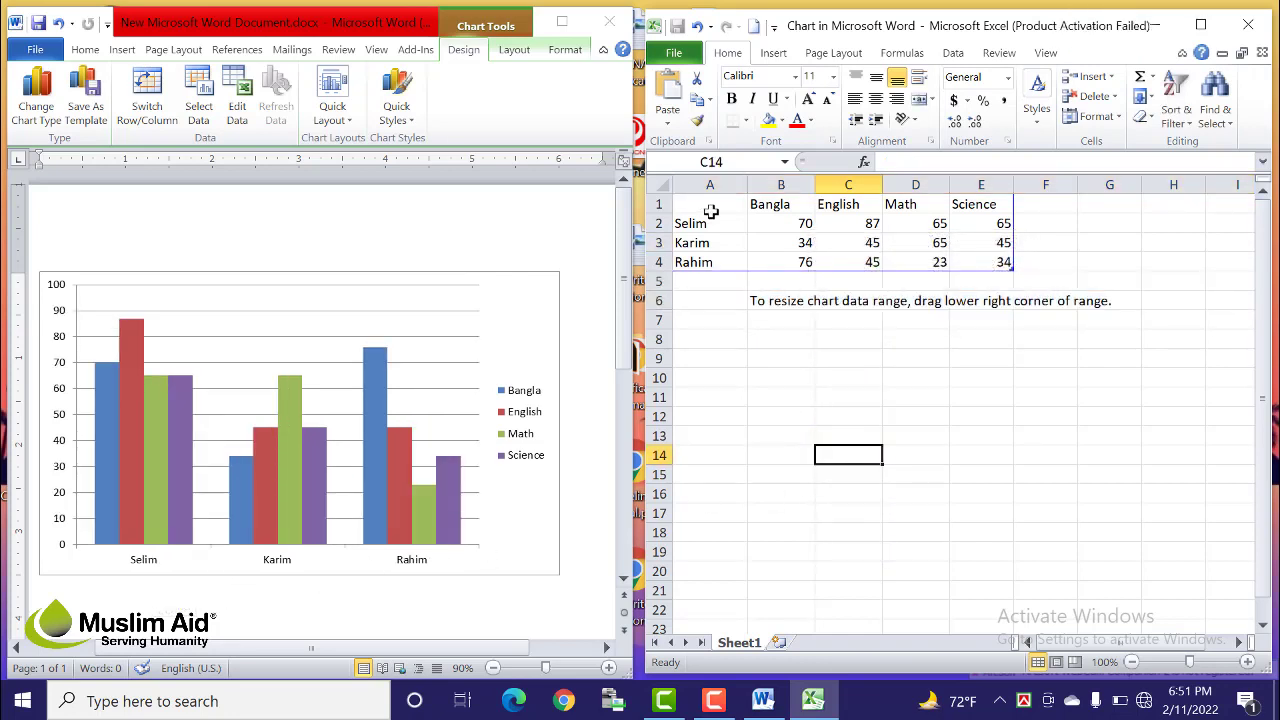
Step: Select the remaining student names Selim, Karim and Rahim
{"action": "left_click_drag", "start_coordinate": [718, 222], "coordinate": [720, 262]}
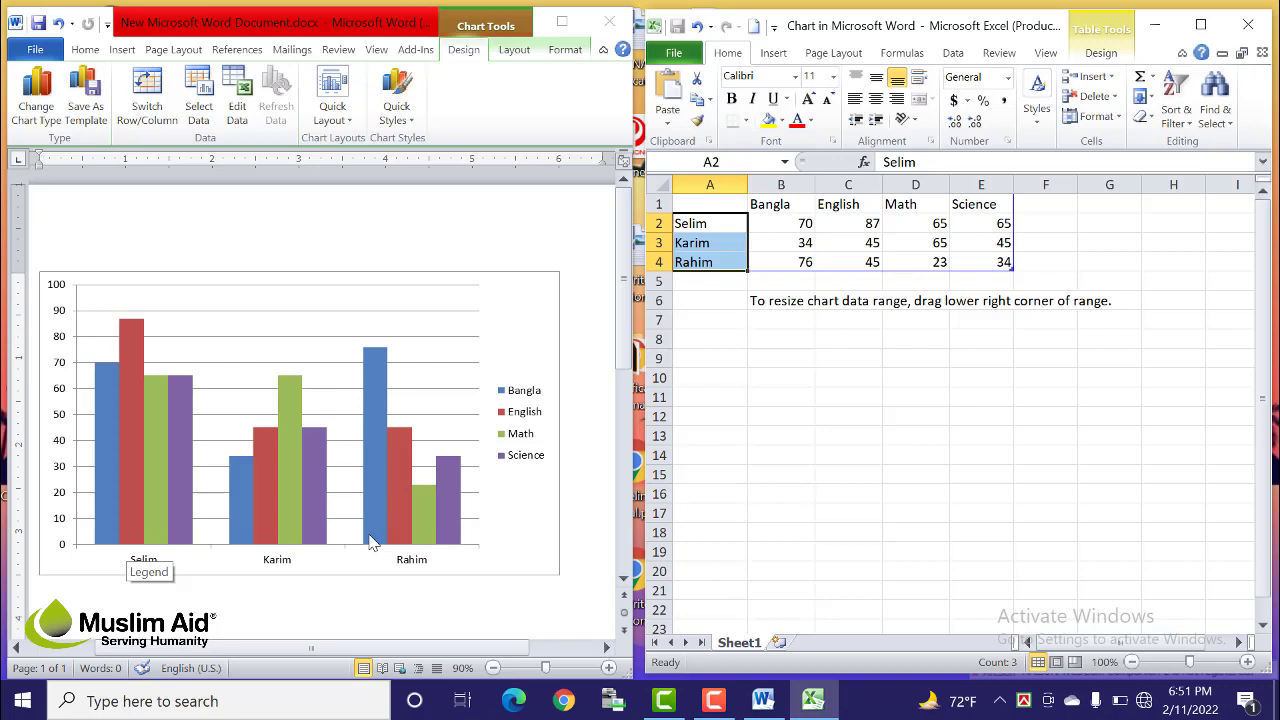
{"action": "left_click", "coordinate": [737, 438]}
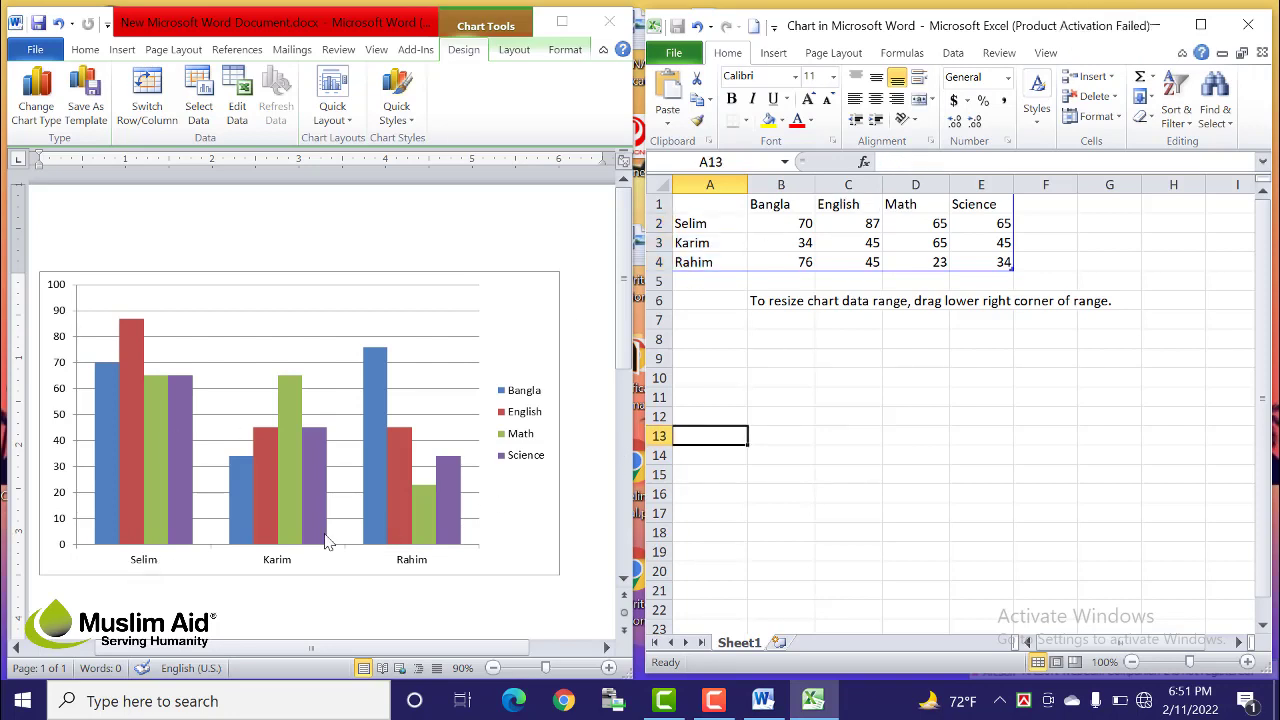
{"action": "left_click_drag", "start_coordinate": [708, 224], "coordinate": [710, 262]}
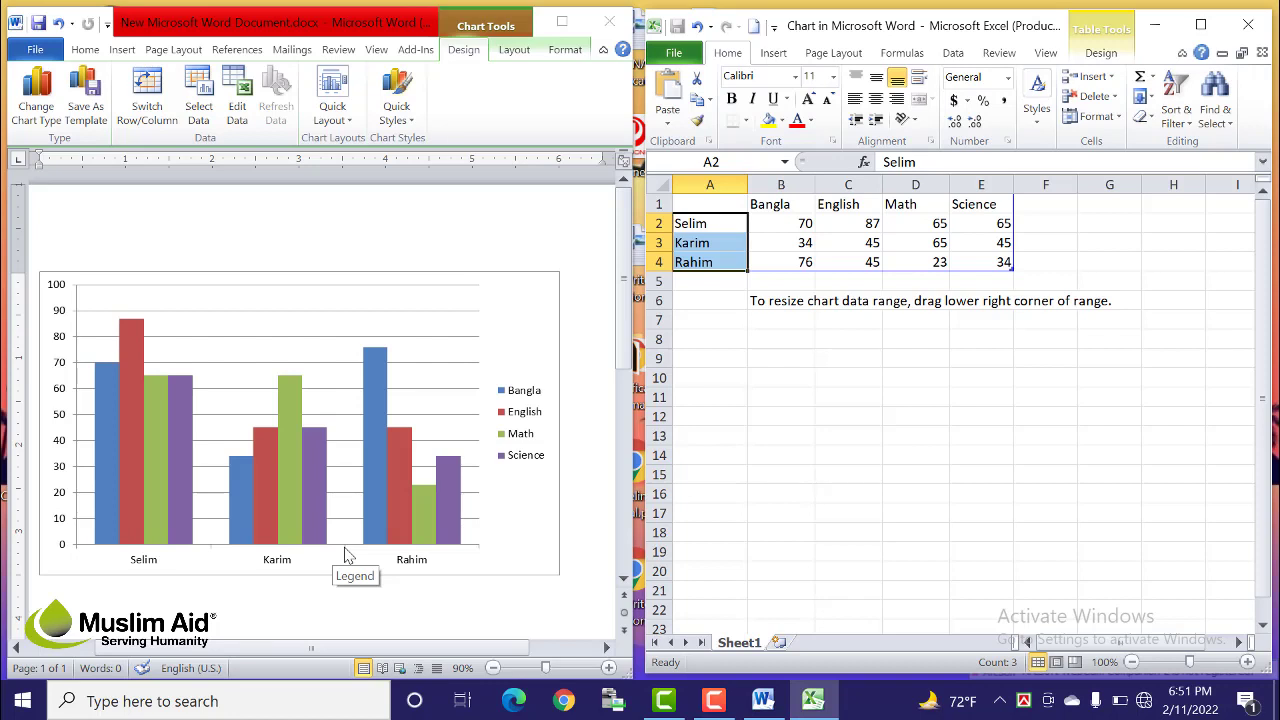
Step: Delete the Math and Science columns from the data sheet
{"action": "left_click", "coordinate": [1054, 437]}
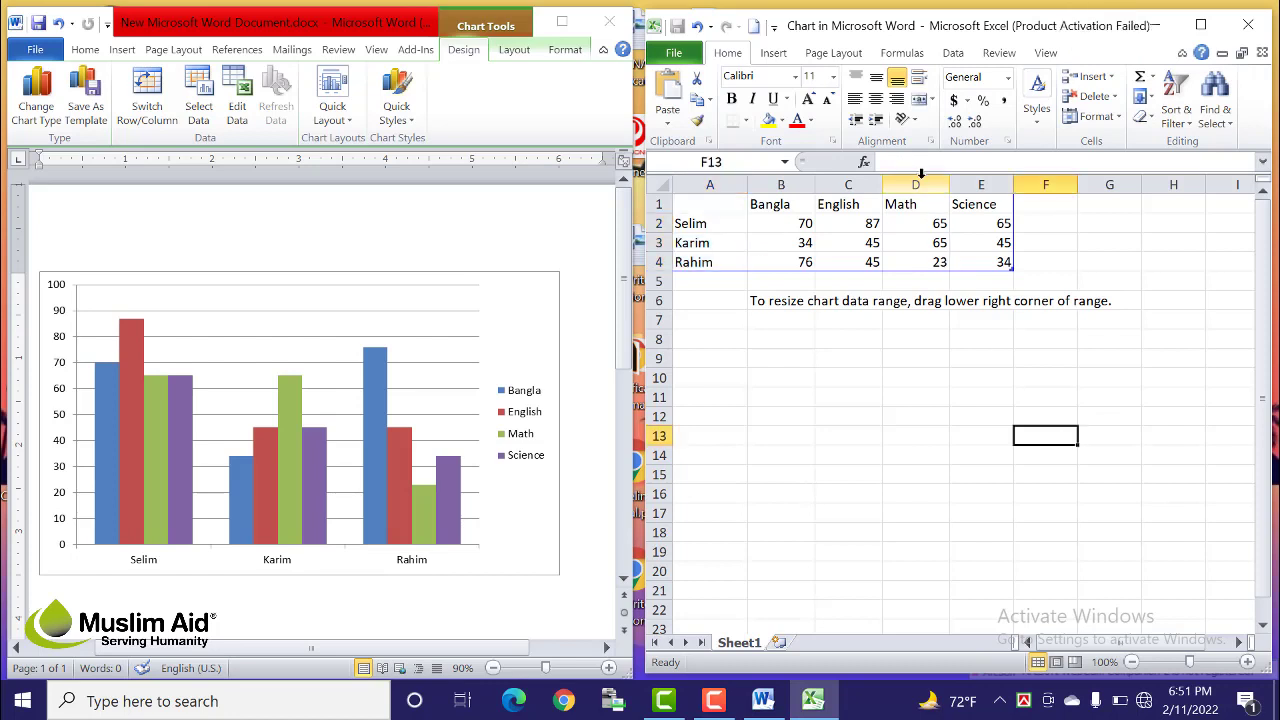
{"action": "left_click_drag", "start_coordinate": [915, 177], "coordinate": [978, 184]}
{"action": "right_click", "coordinate": [945, 262]}
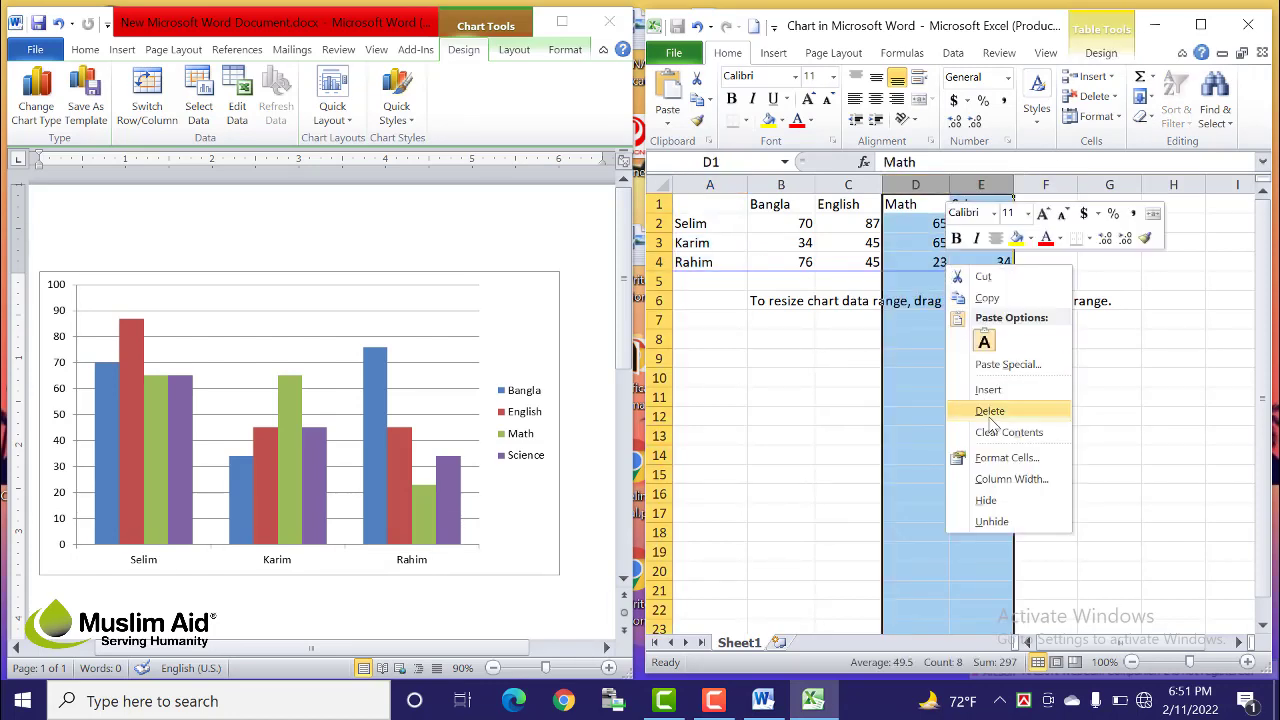
{"action": "left_click", "coordinate": [989, 414]}
Step: Check the remaining names, Bangla and English marks, and their heading cells
{"action": "left_click", "coordinate": [966, 434]}
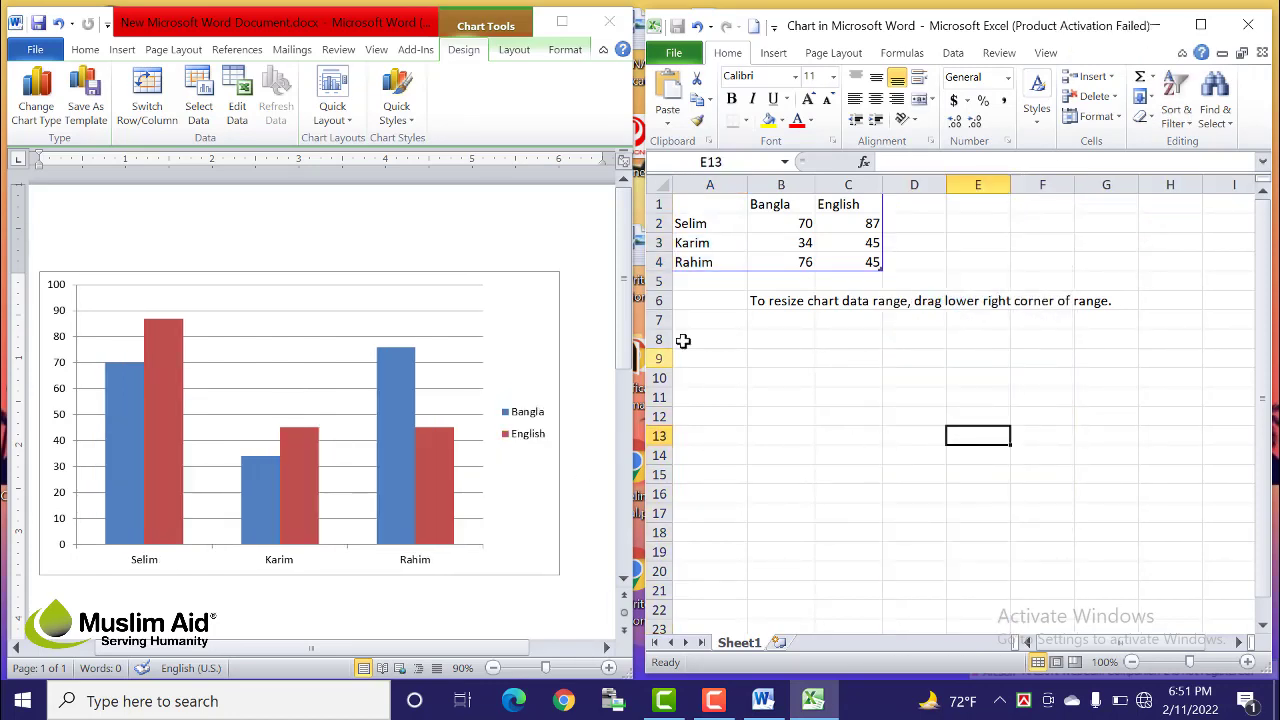
{"action": "left_click_drag", "start_coordinate": [714, 230], "coordinate": [705, 262]}
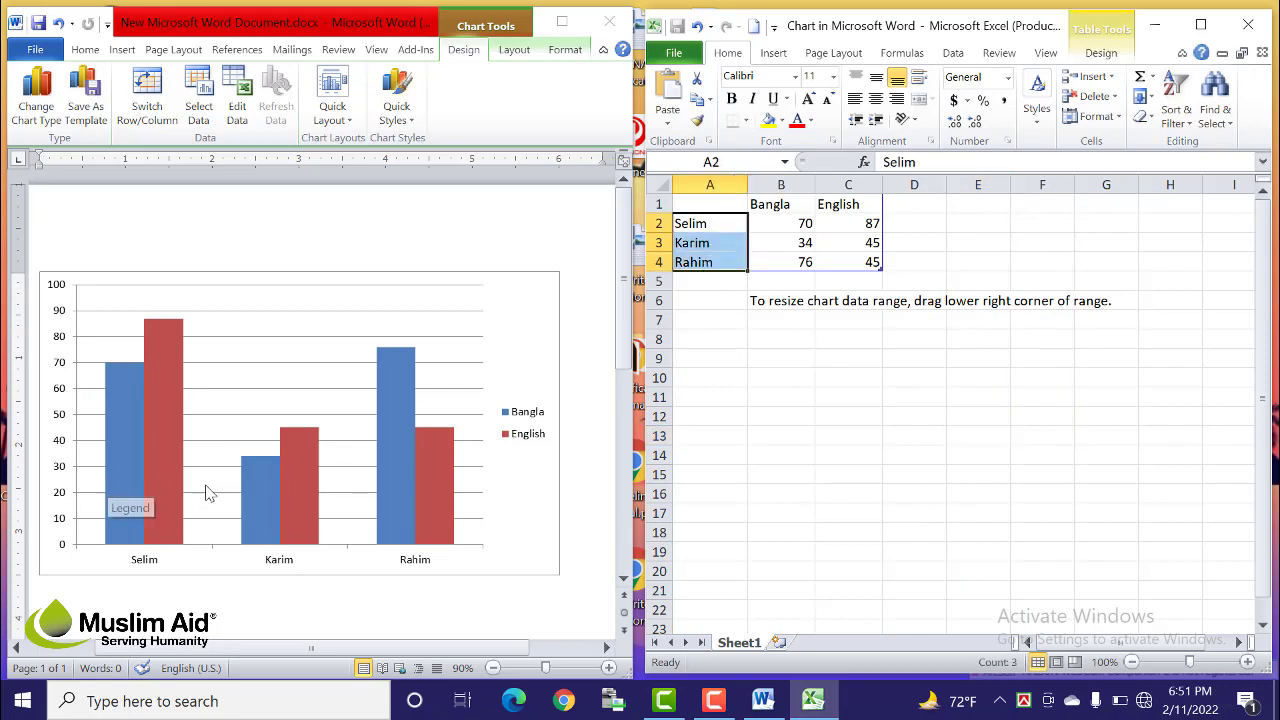
{"action": "left_click_drag", "start_coordinate": [786, 228], "coordinate": [857, 252]}
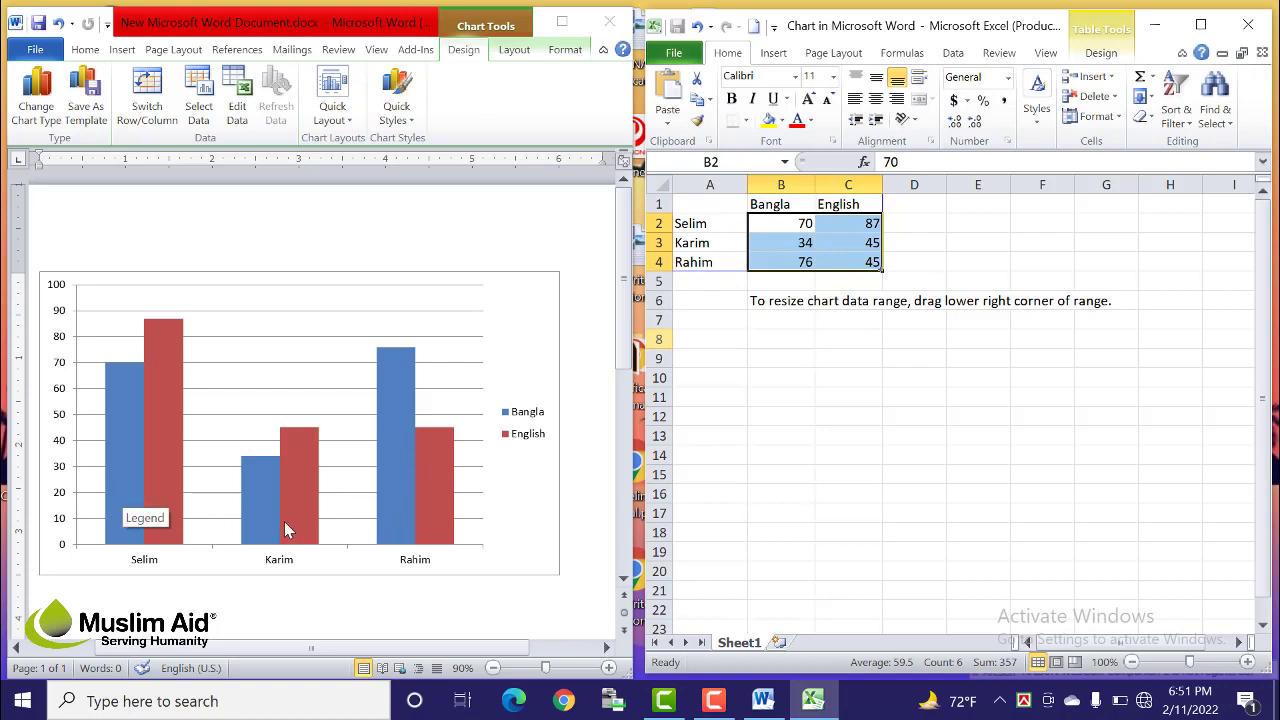
{"action": "left_click", "coordinate": [790, 268]}
{"action": "left_click", "coordinate": [771, 204]}
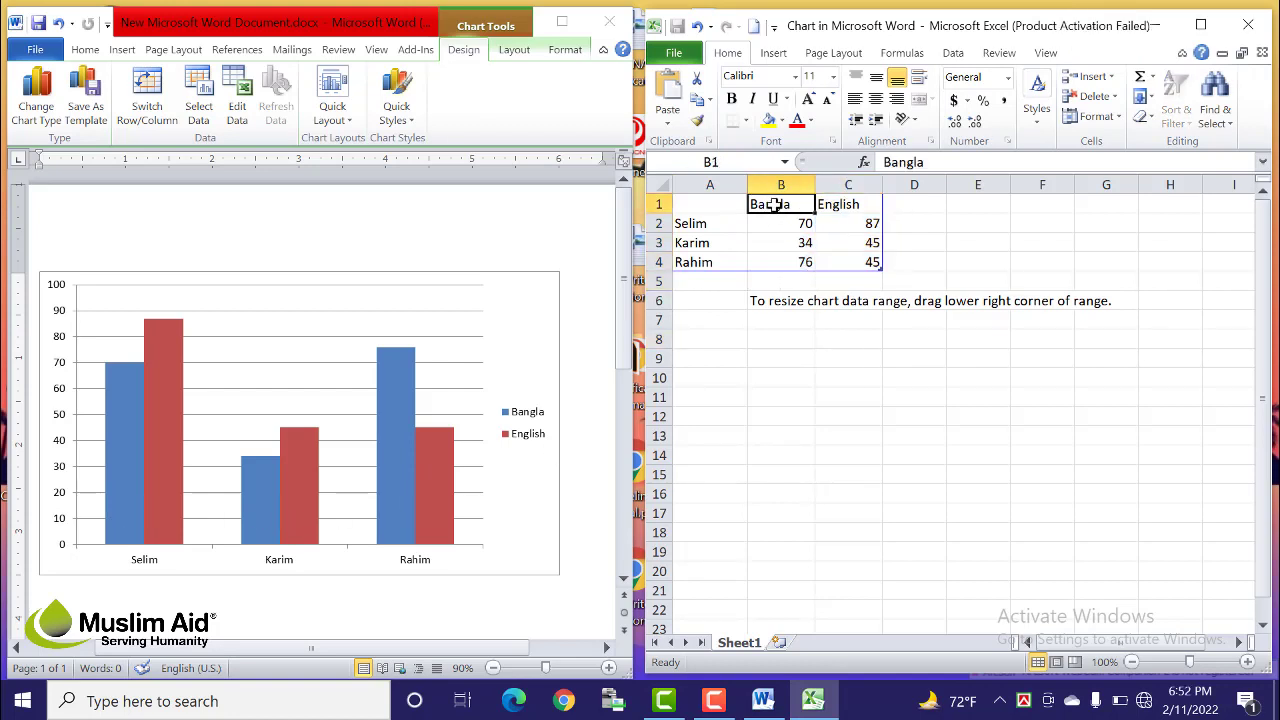
{"action": "left_click", "coordinate": [866, 203]}
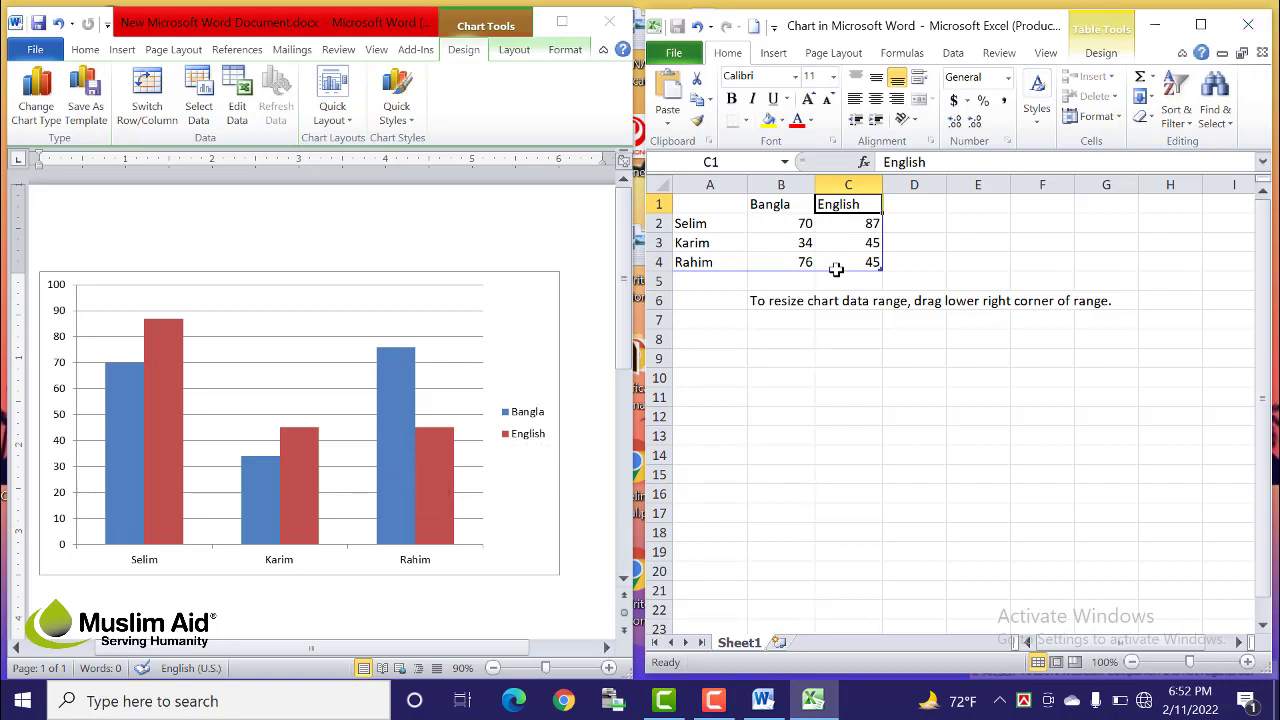
Step: Close the Excel data sheet, maximize Word, and dismiss the Format Chart Area dialog
{"action": "left_click", "coordinate": [1252, 28]}
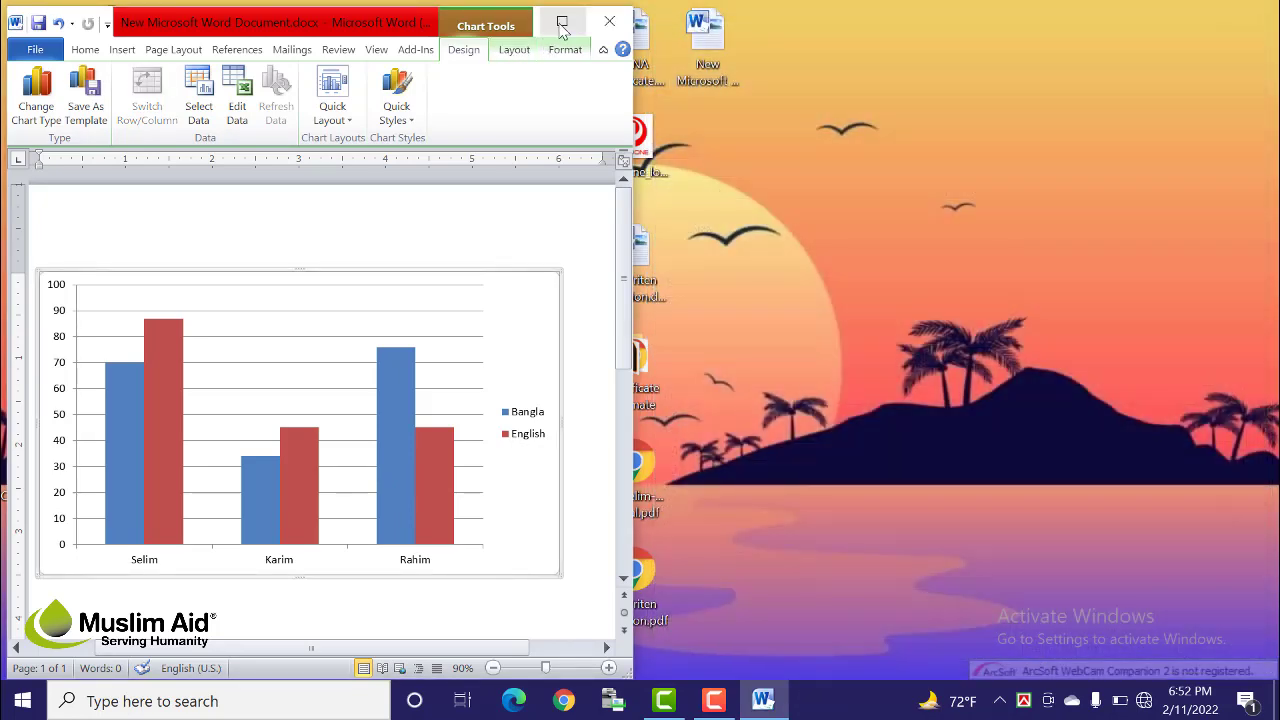
{"action": "left_click", "coordinate": [562, 22]}
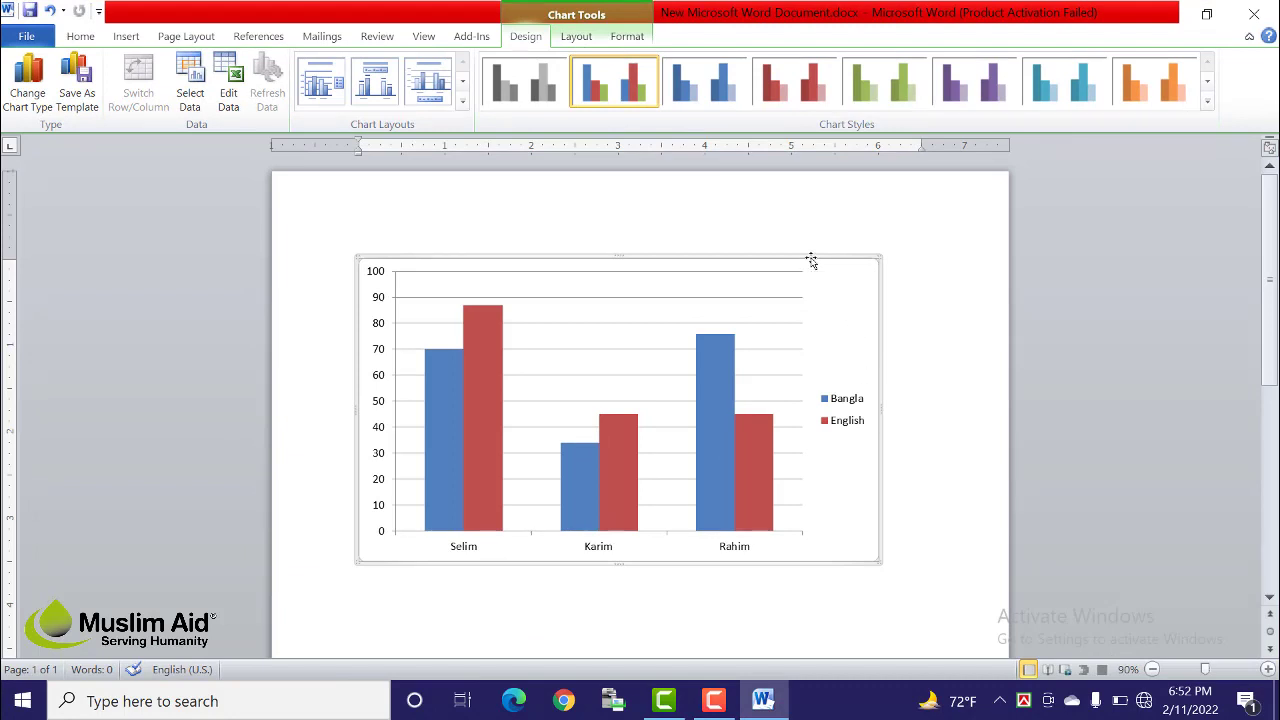
{"action": "double_click", "coordinate": [811, 259]}
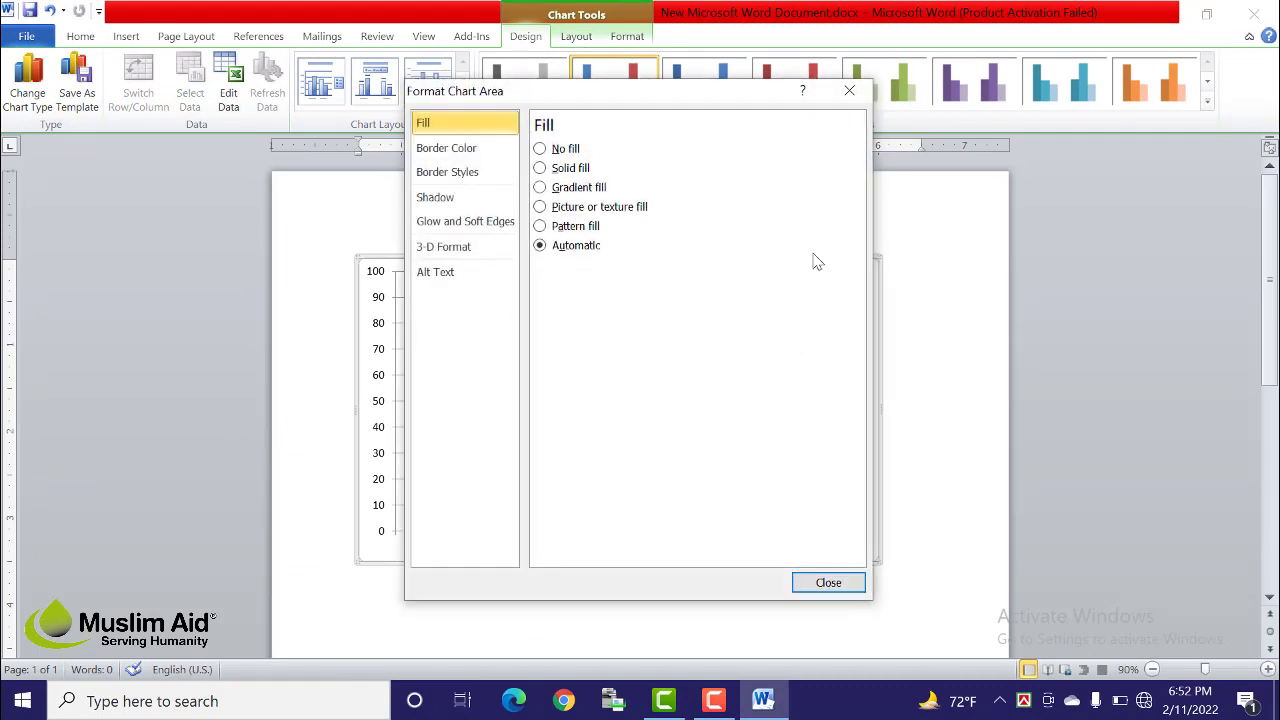
{"action": "left_click", "coordinate": [850, 91]}
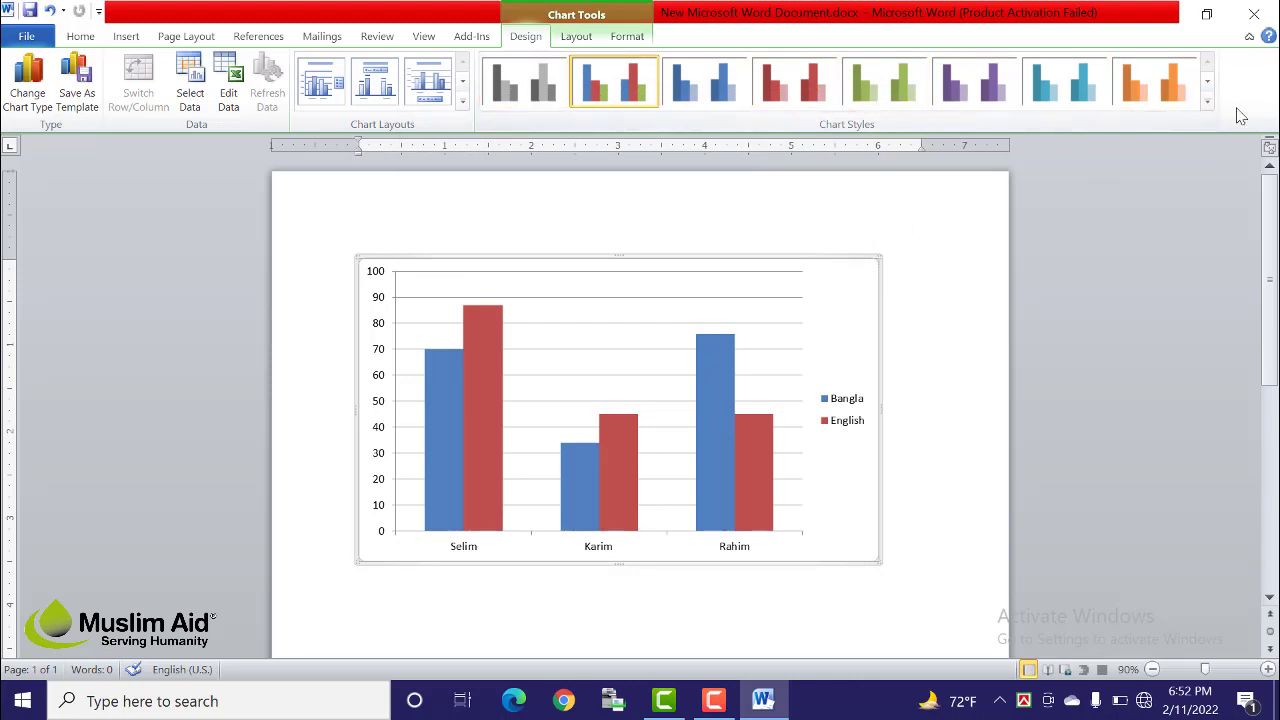
Step: Apply a 3D chart style from the gallery and recolour the columns orange
{"action": "left_click", "coordinate": [1207, 101]}
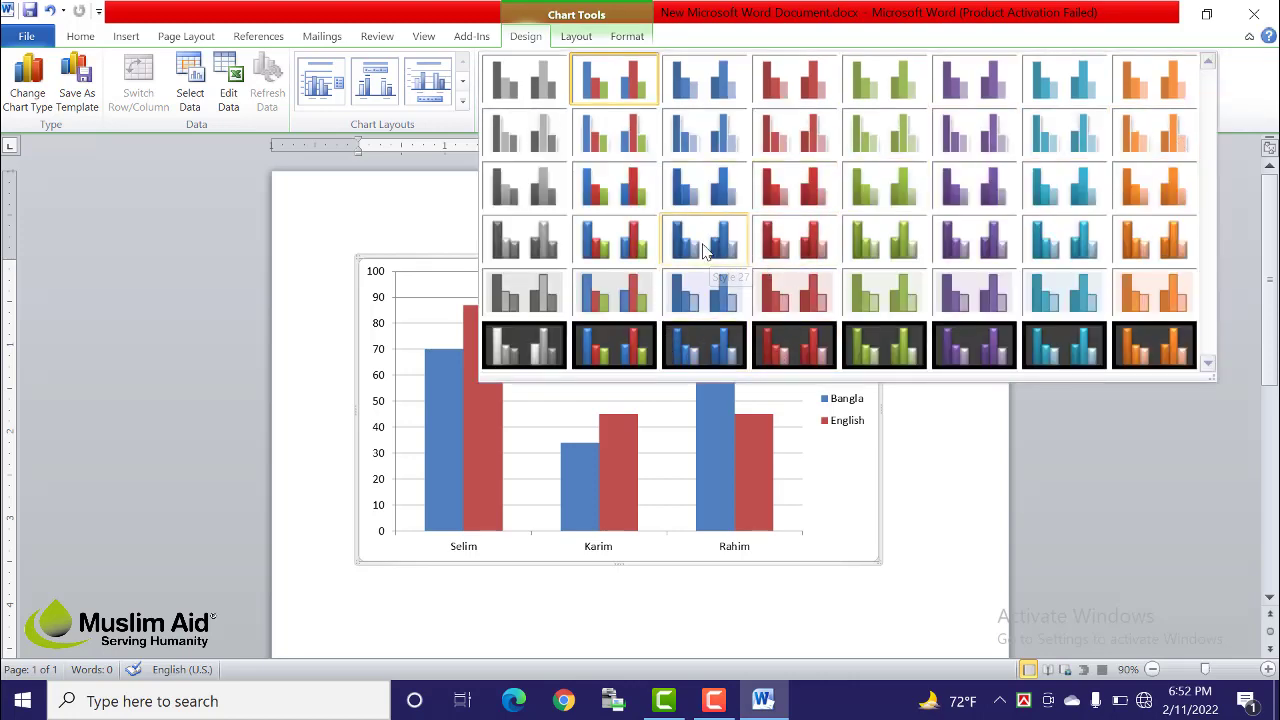
{"action": "left_click", "coordinate": [705, 242]}
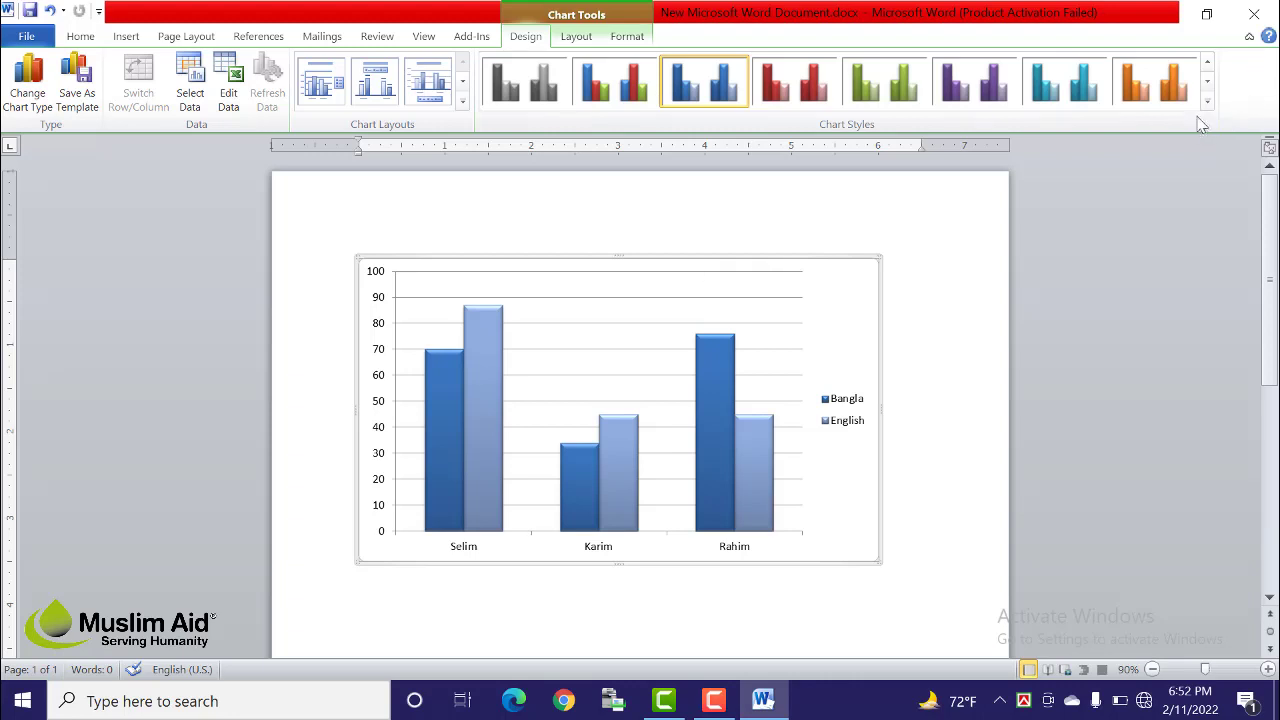
{"action": "left_click", "coordinate": [1155, 95]}
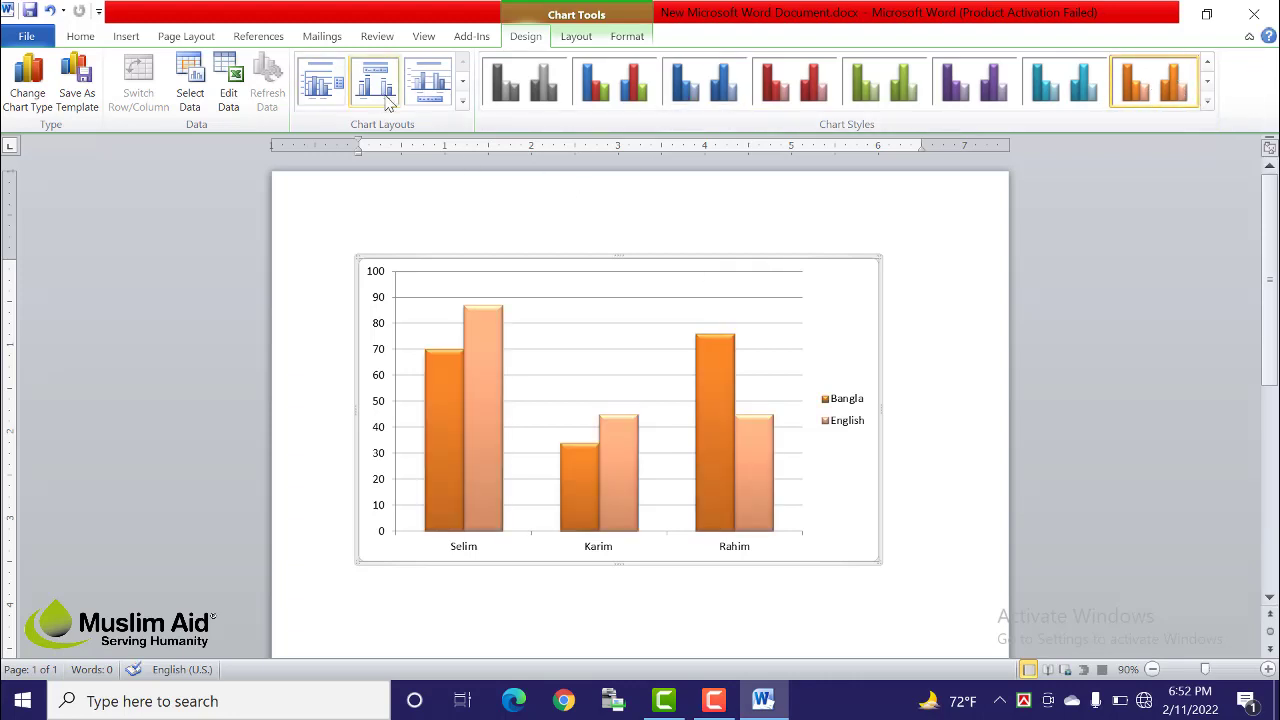
Step: Try the data-table, axis-title and dense-gridline layouts, then apply the Chart Title layout without axis titles
{"action": "left_click", "coordinate": [462, 102]}
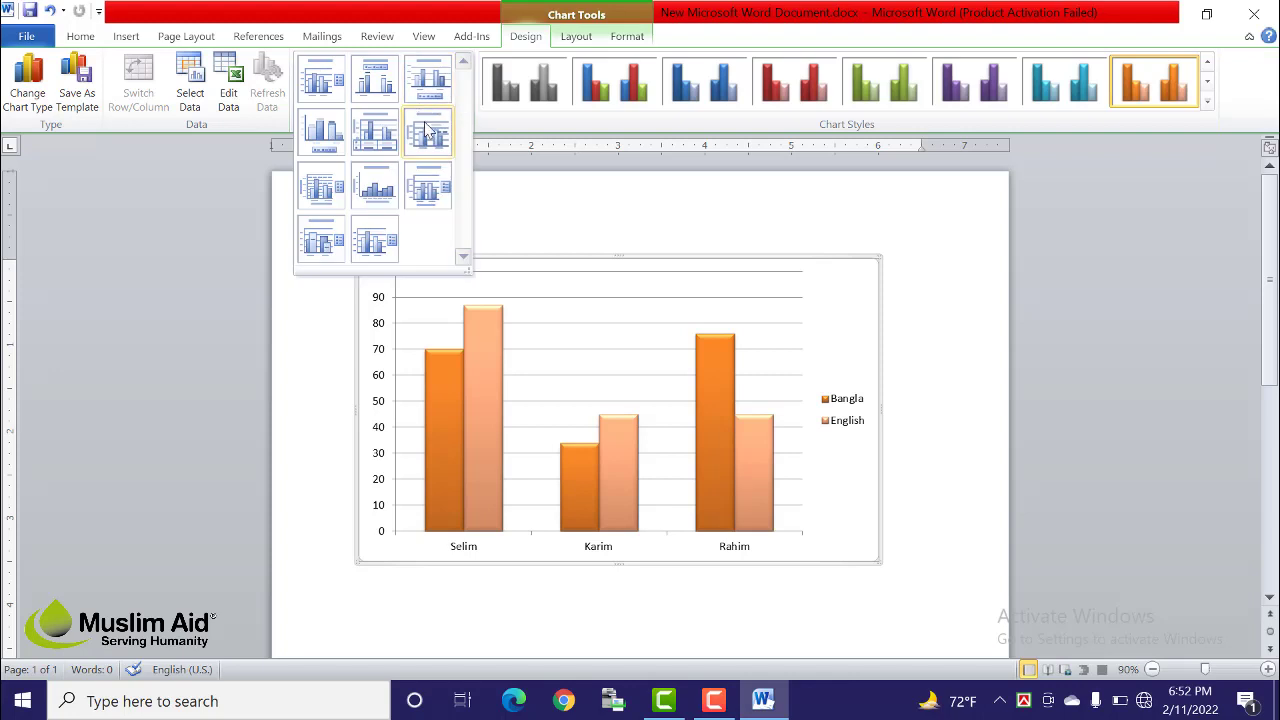
{"action": "left_click", "coordinate": [532, 185]}
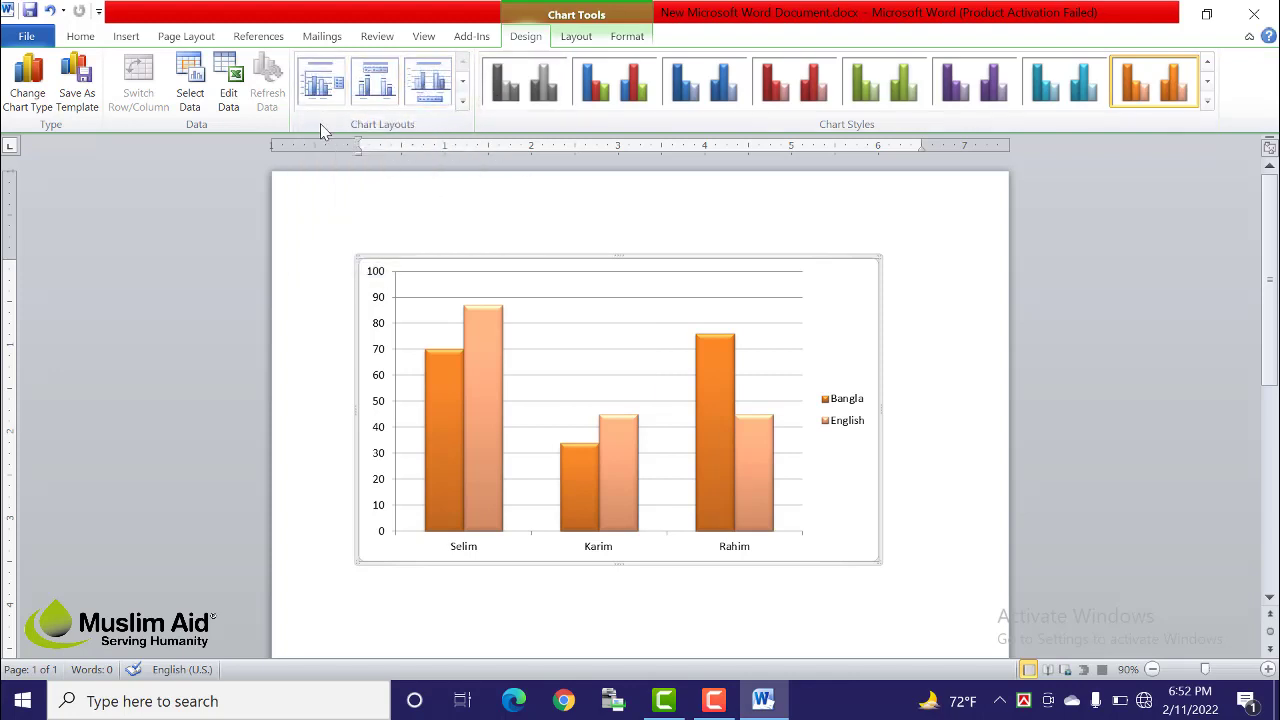
{"action": "left_click", "coordinate": [463, 102]}
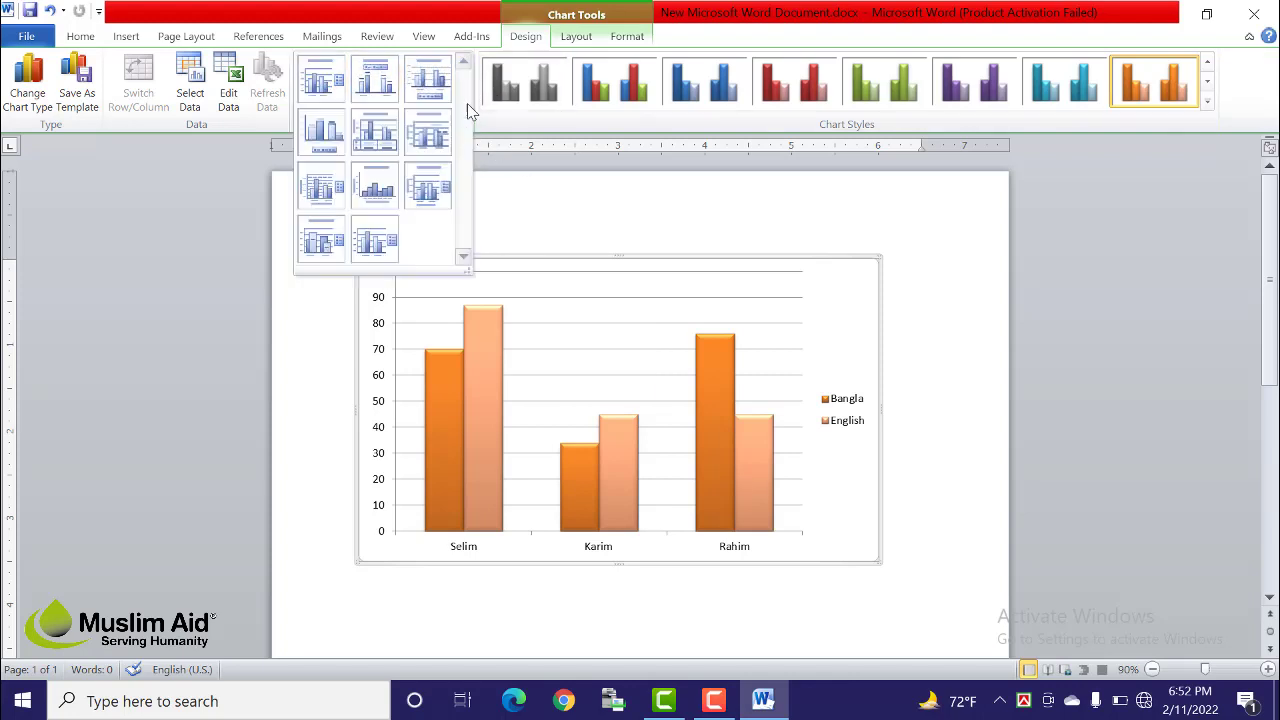
{"action": "left_click", "coordinate": [375, 131]}
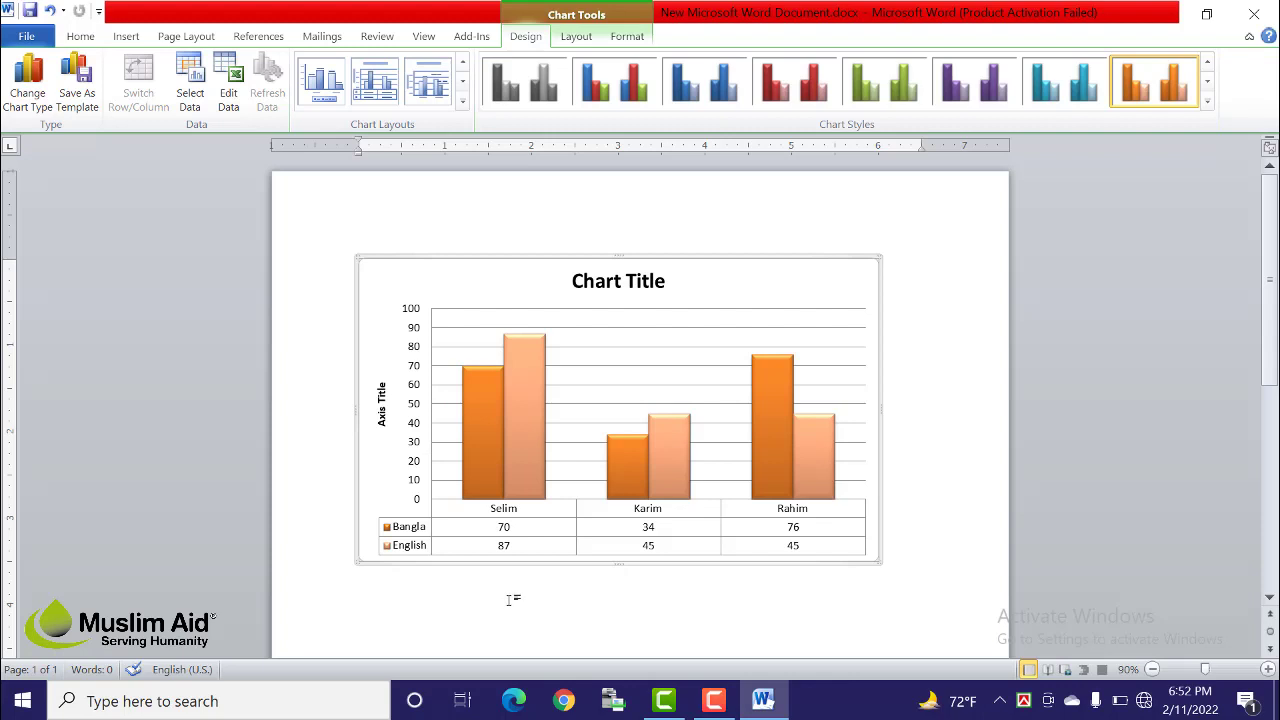
{"action": "left_click", "coordinate": [462, 101]}
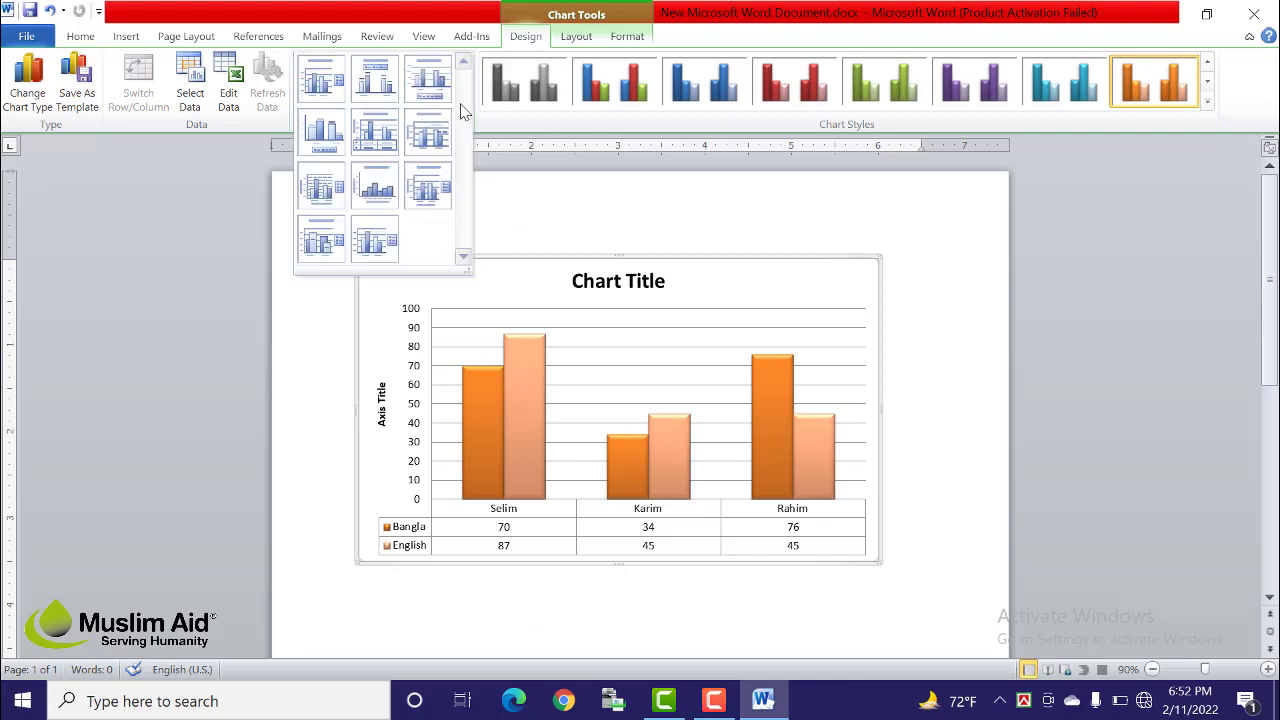
{"action": "left_click", "coordinate": [428, 200]}
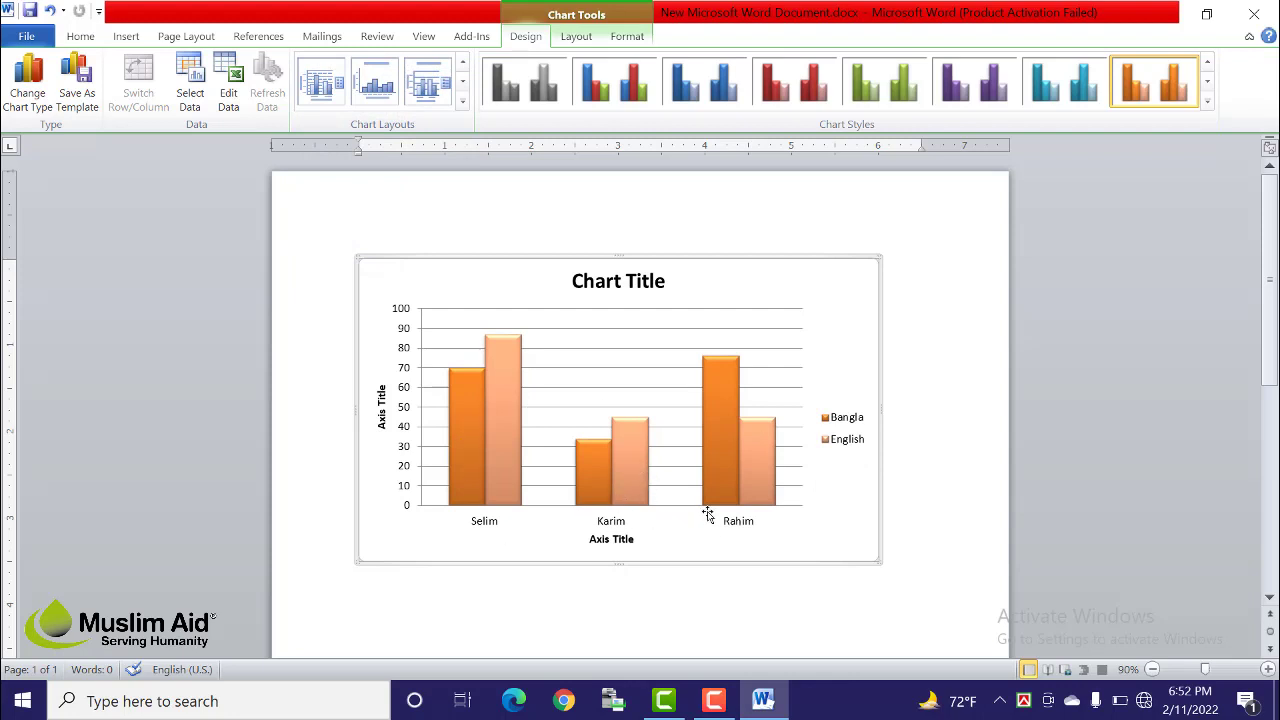
{"action": "left_click", "coordinate": [462, 101]}
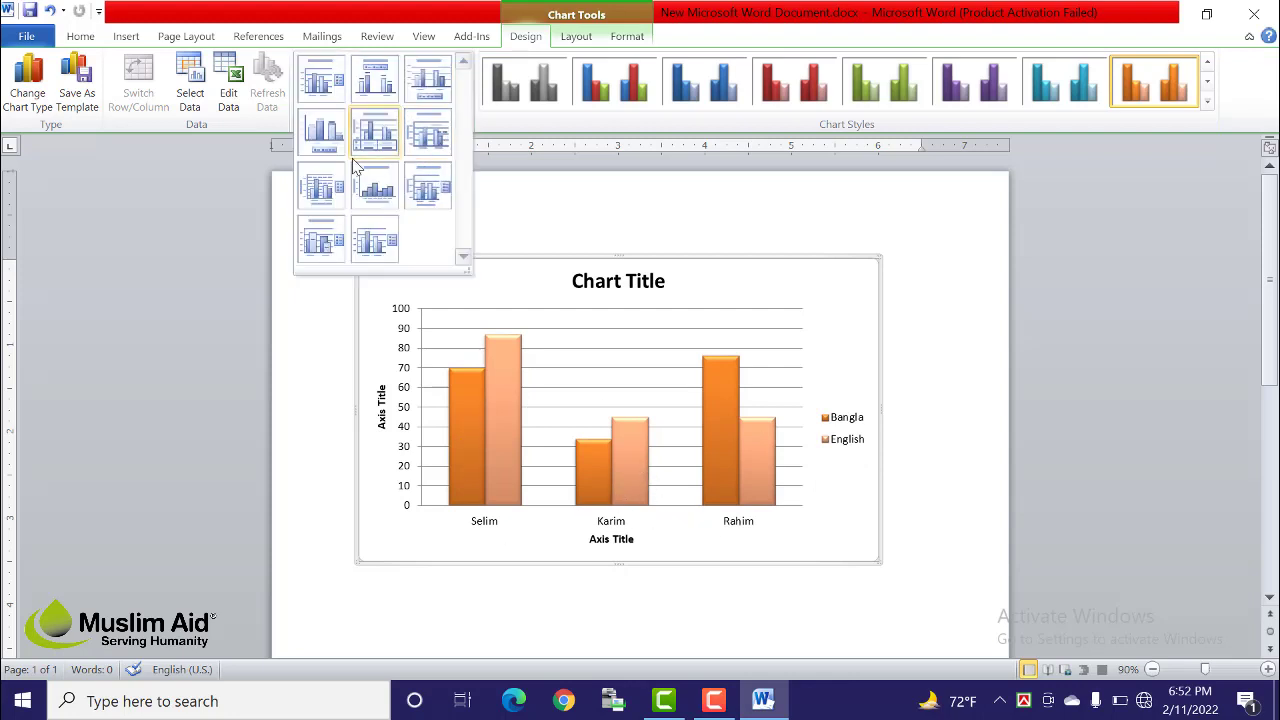
{"action": "left_click", "coordinate": [321, 185]}
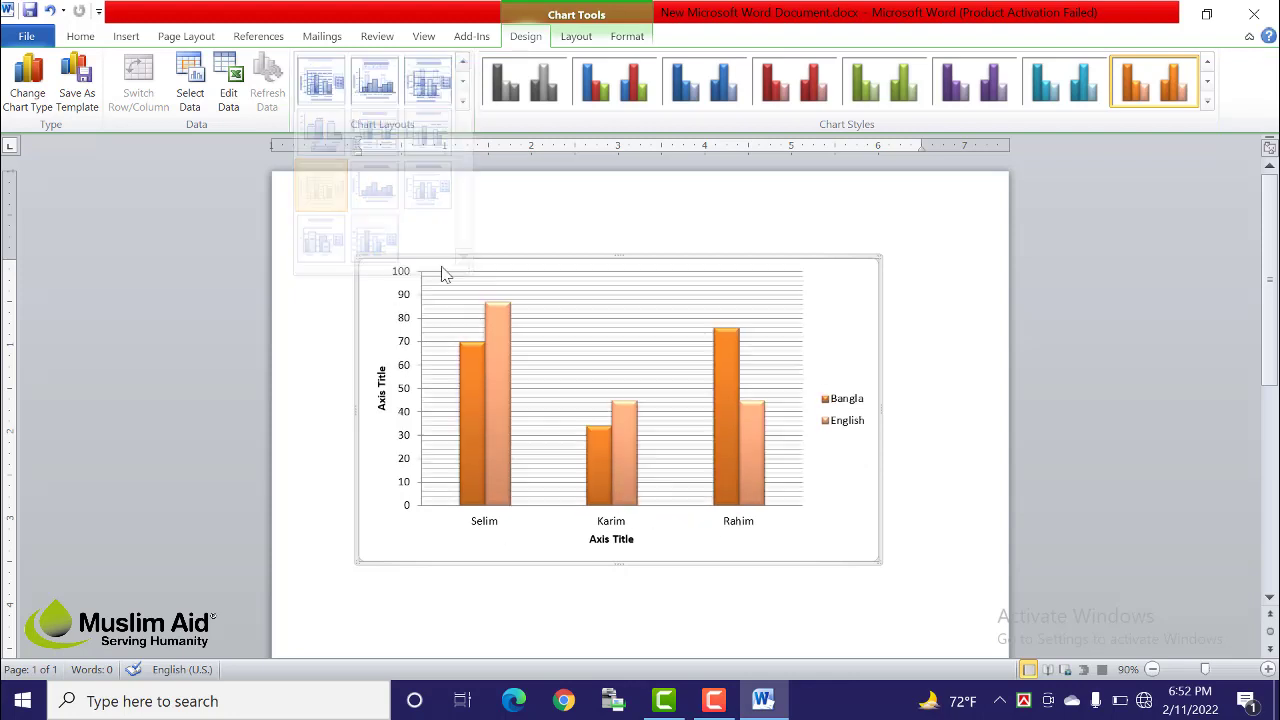
{"action": "left_click", "coordinate": [462, 101]}
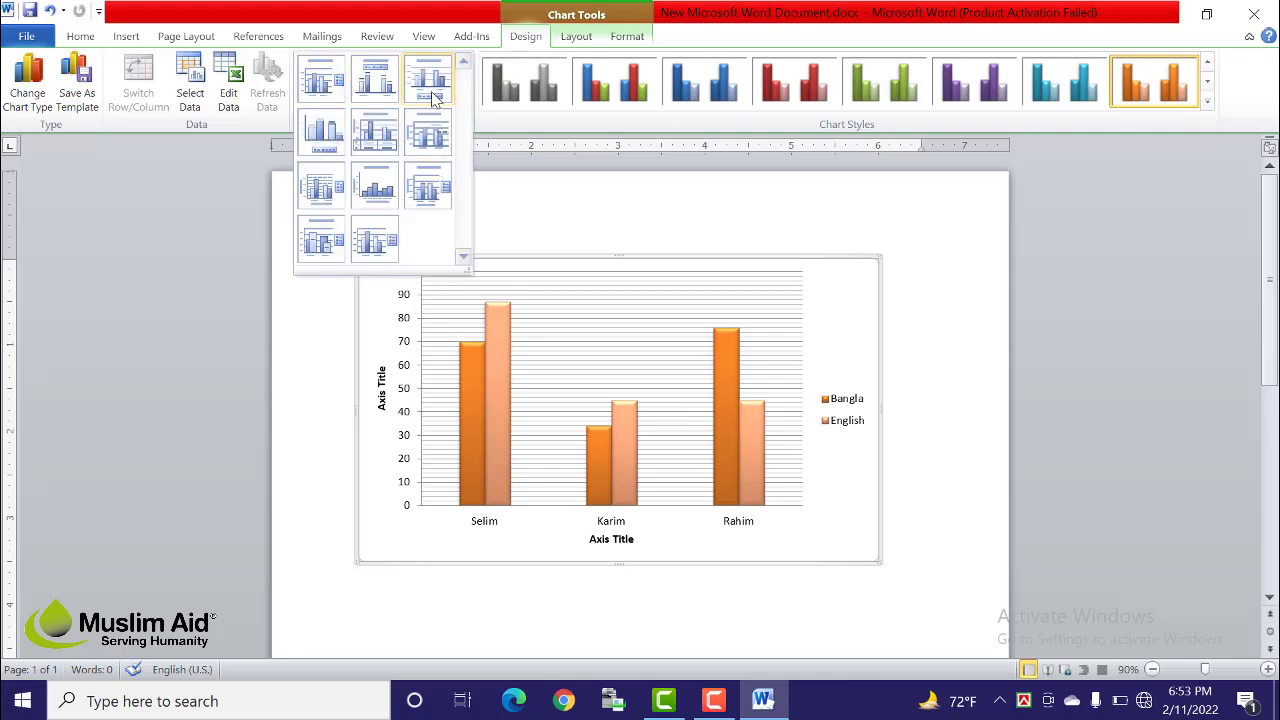
{"action": "left_click", "coordinate": [370, 232]}
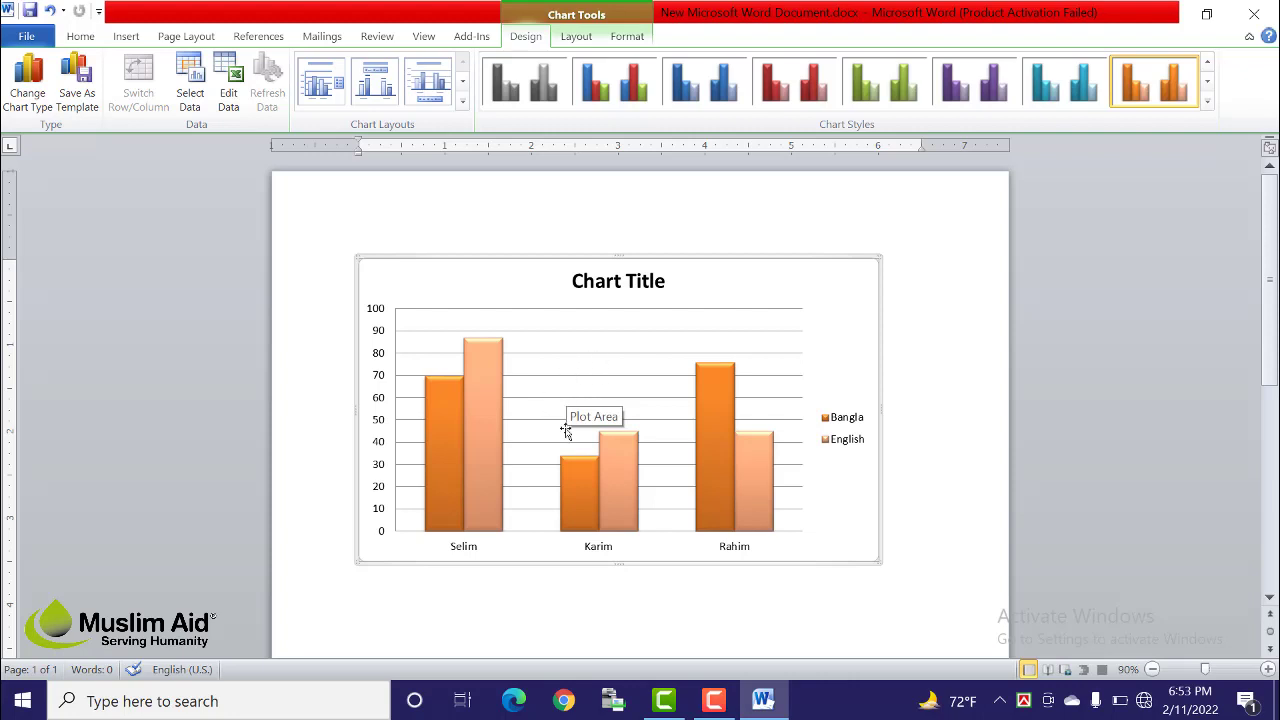
{"action": "right_click", "coordinate": [571, 364]}
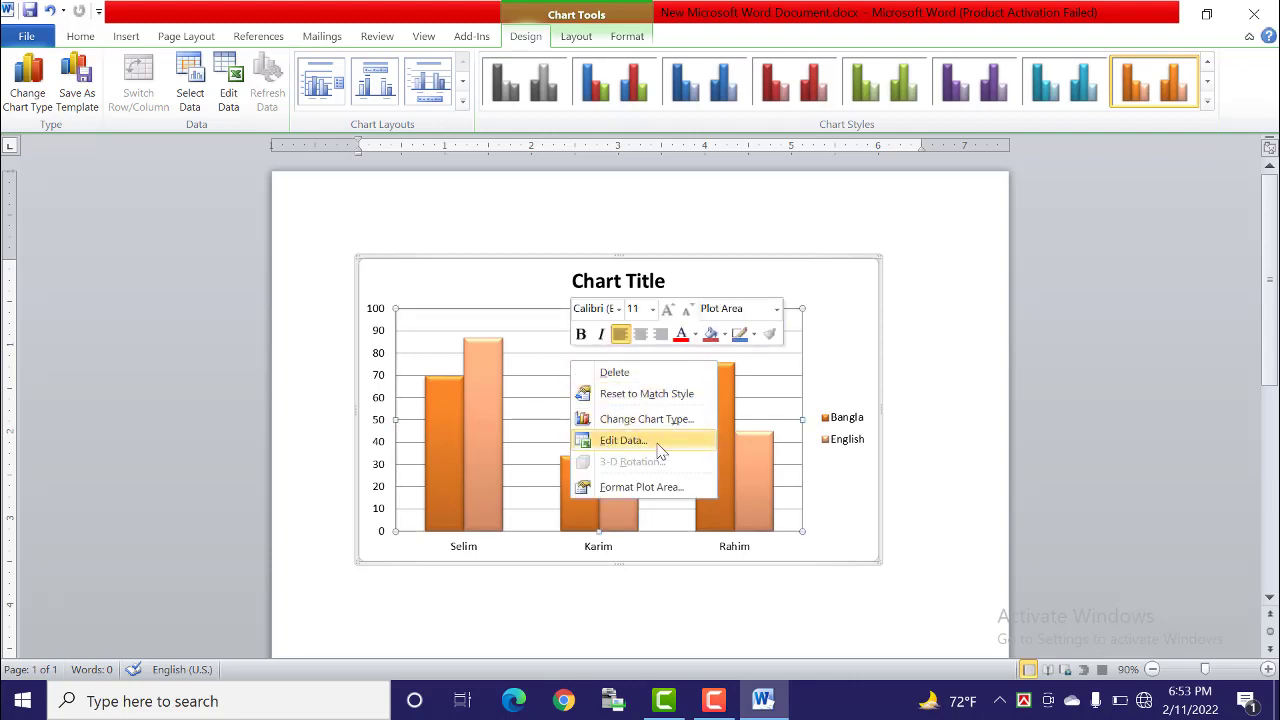
{"action": "left_click", "coordinate": [660, 448]}
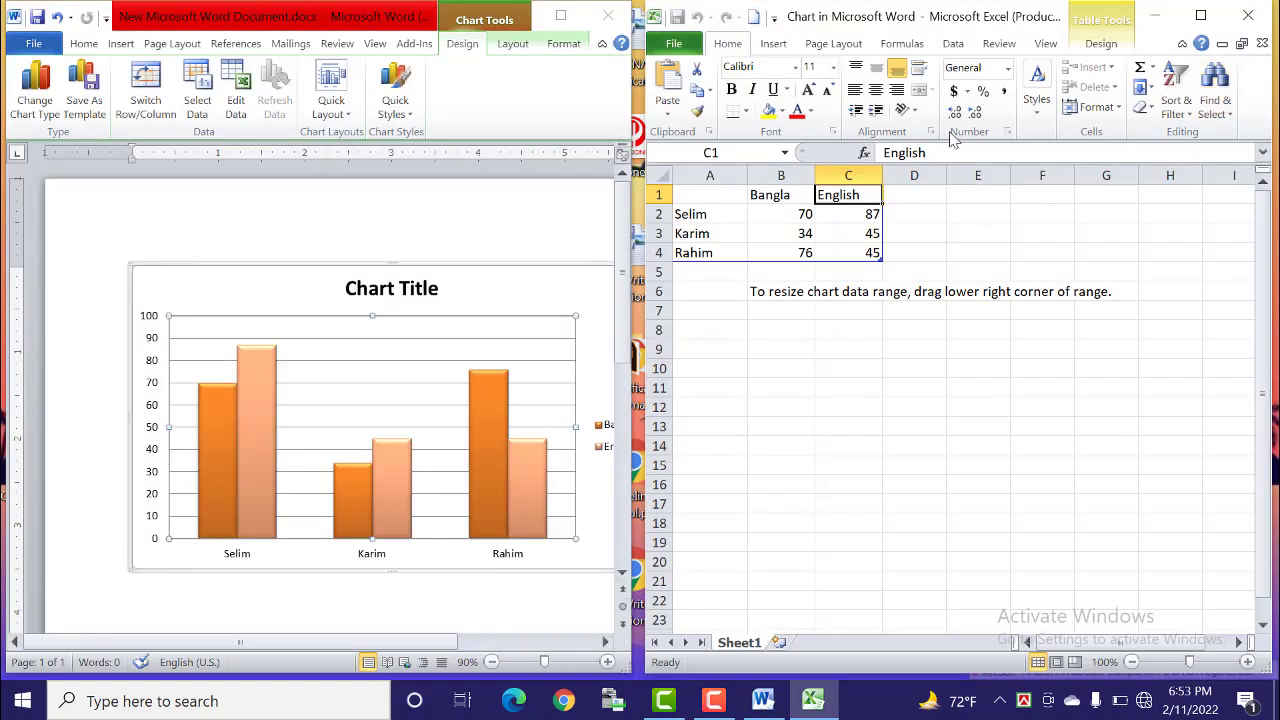
{"action": "left_click", "coordinate": [700, 233]}
{"action": "left_click_drag", "start_coordinate": [690, 214], "coordinate": [842, 254]}
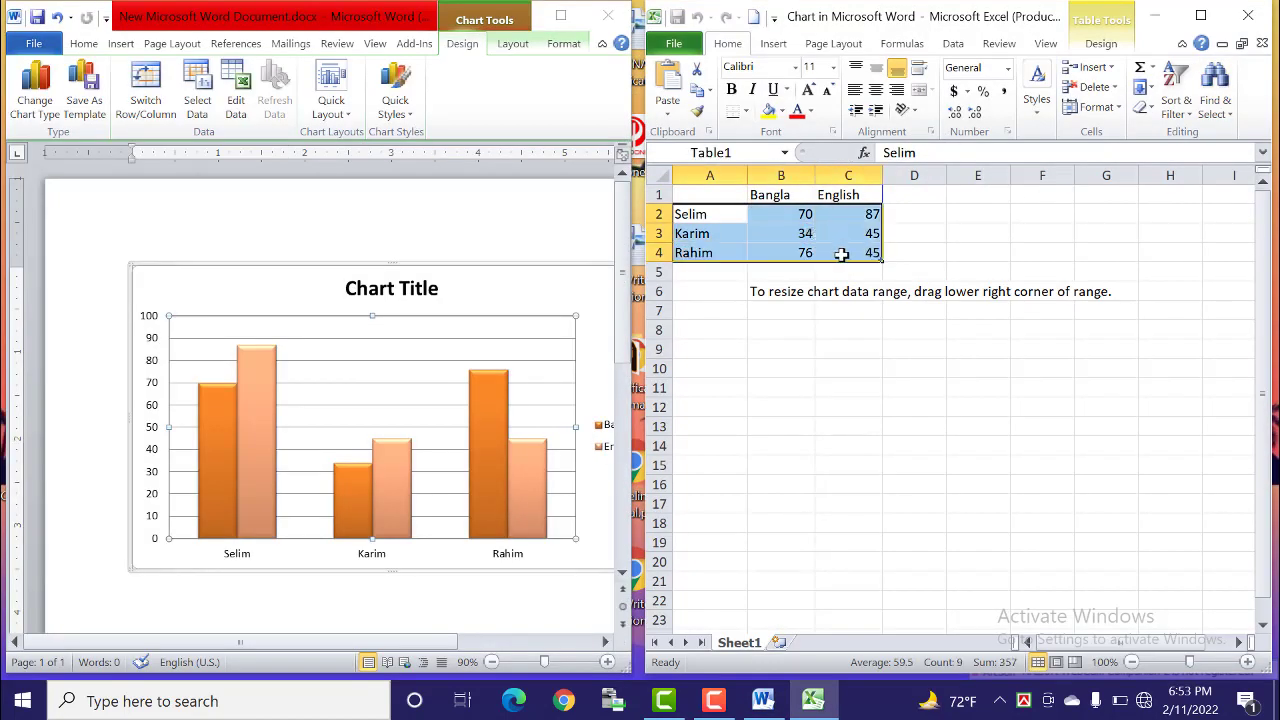
{"action": "left_click", "coordinate": [714, 273]}
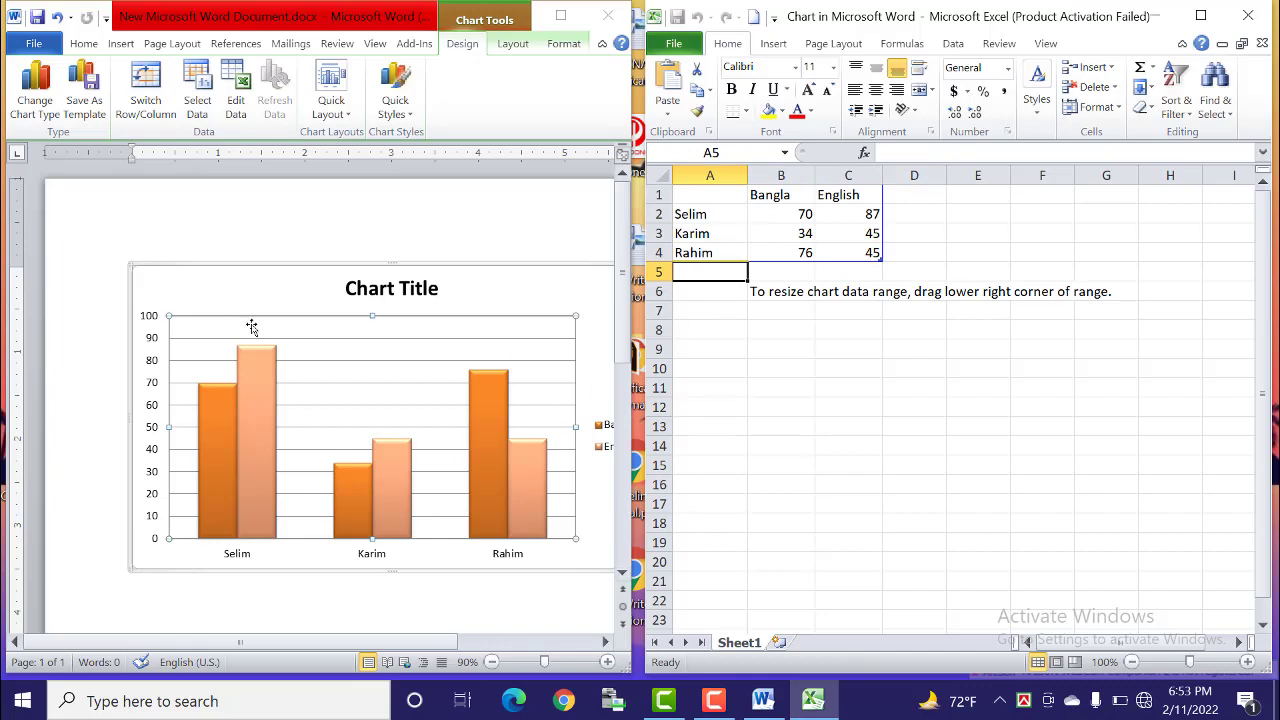
{"action": "left_click", "coordinate": [559, 18]}
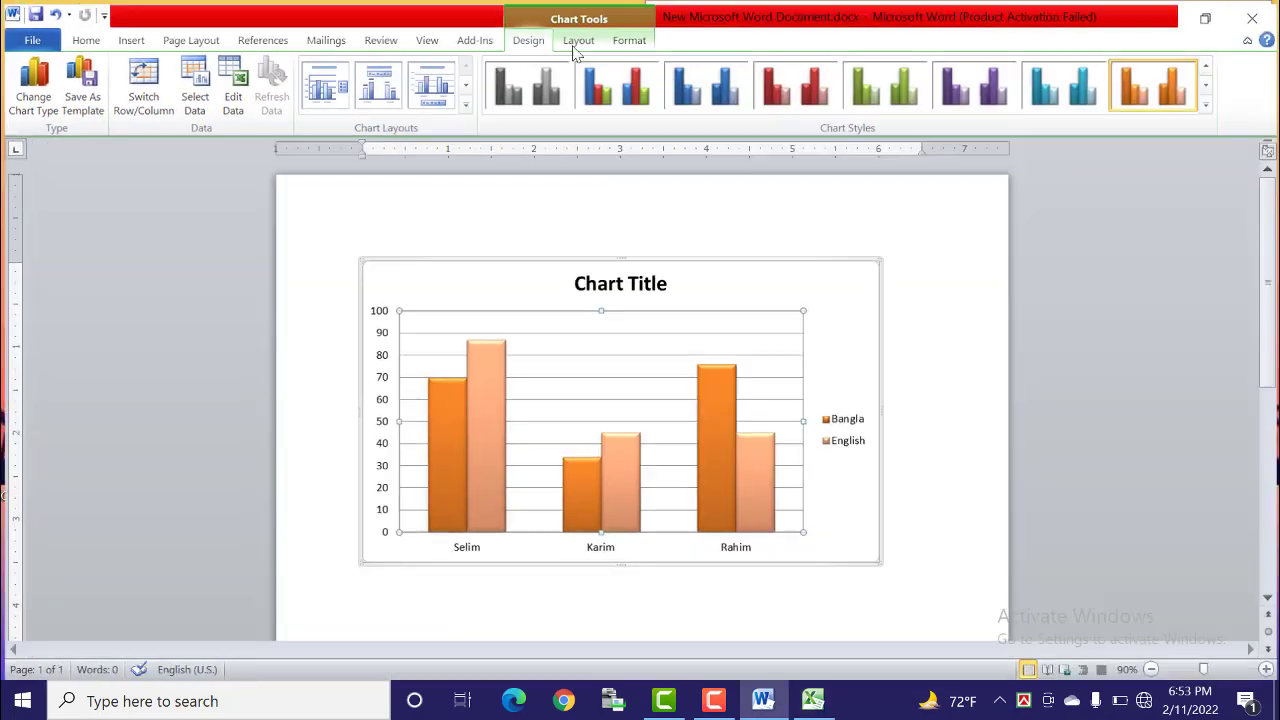